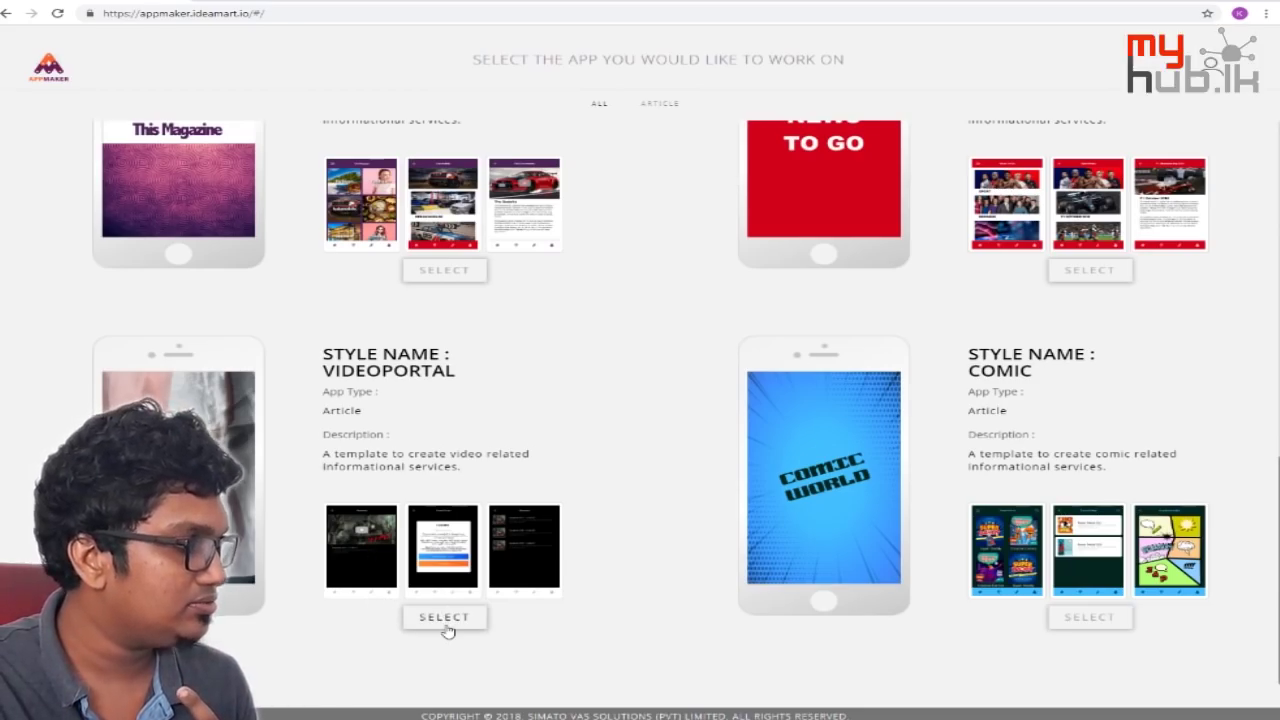
Try to select the Videoportal app template, then dismiss the notice.
left_click(446, 624)
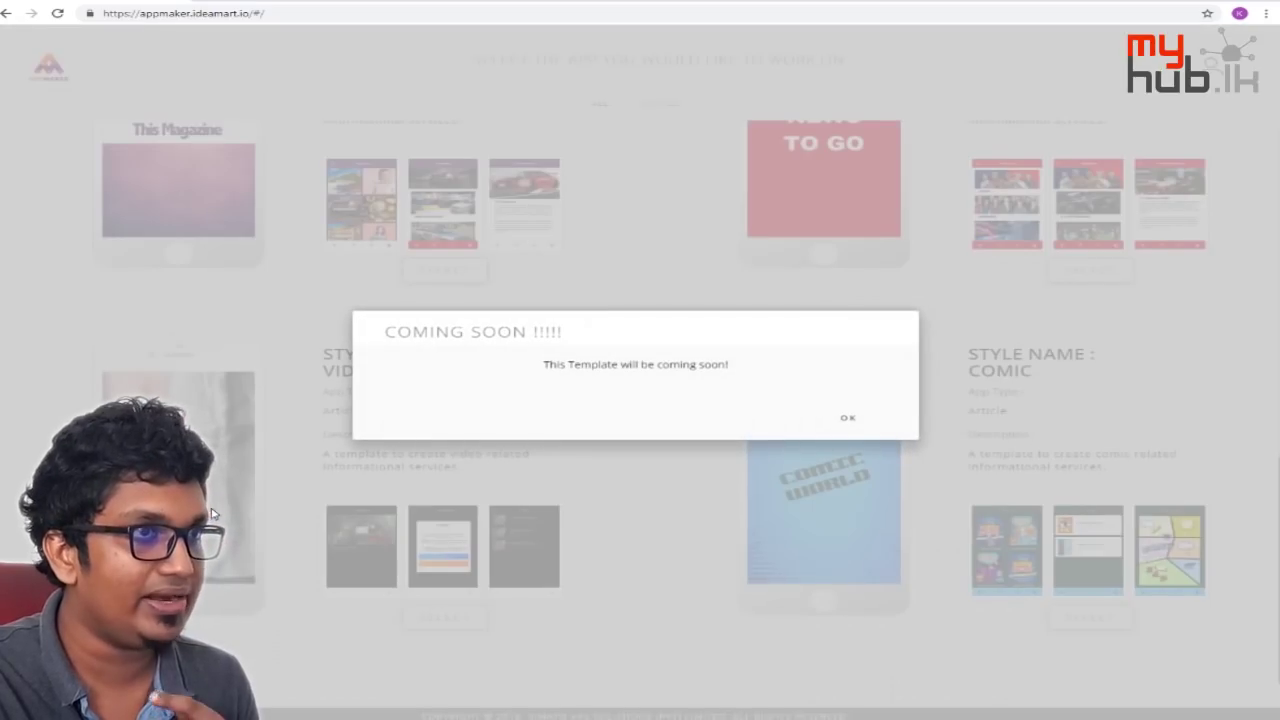
left_click(848, 418)
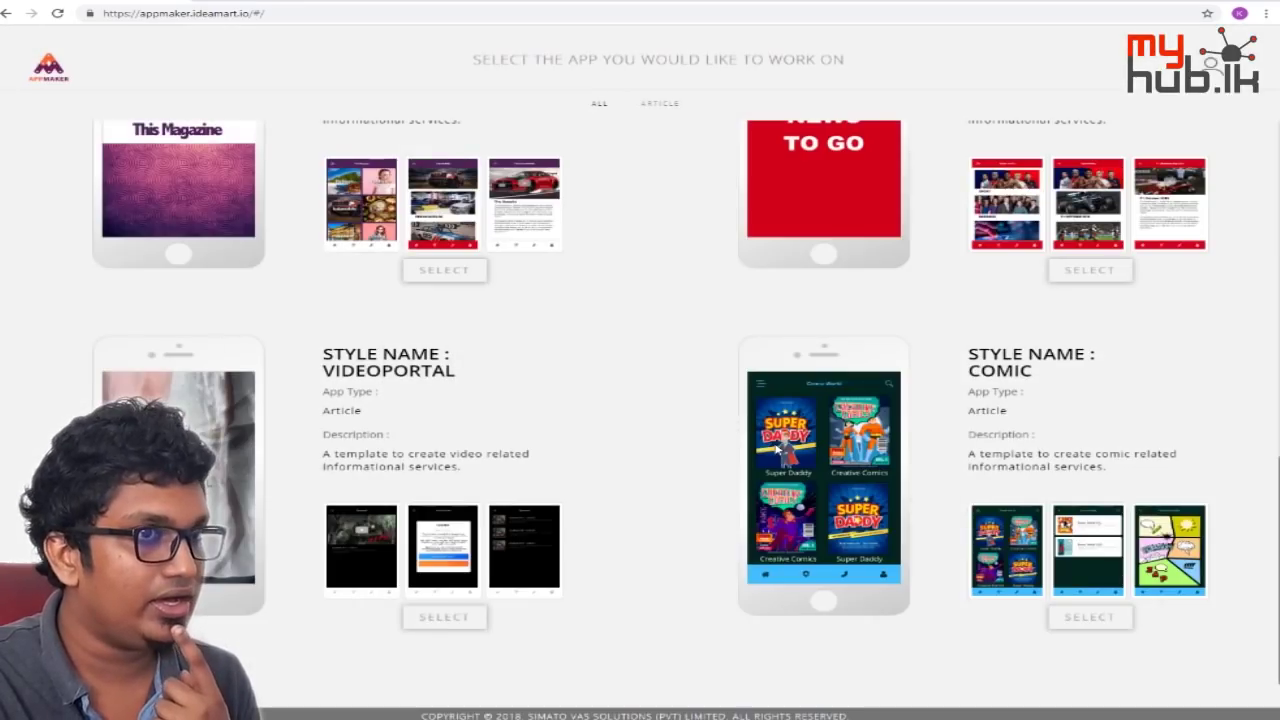
Examine the available app templates, from Zodiac and Recipe to Videoportal and Comic.
scroll(608, 360, "up", 8)
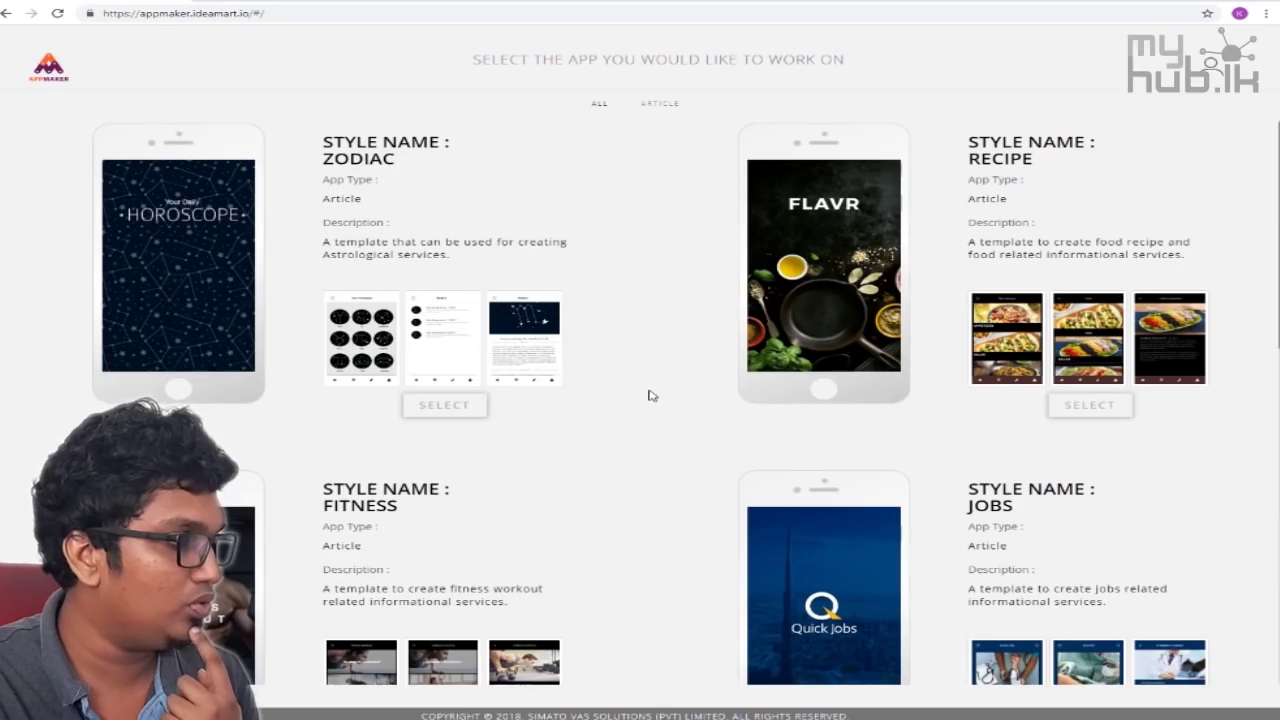
scroll(650, 396, "down", 3)
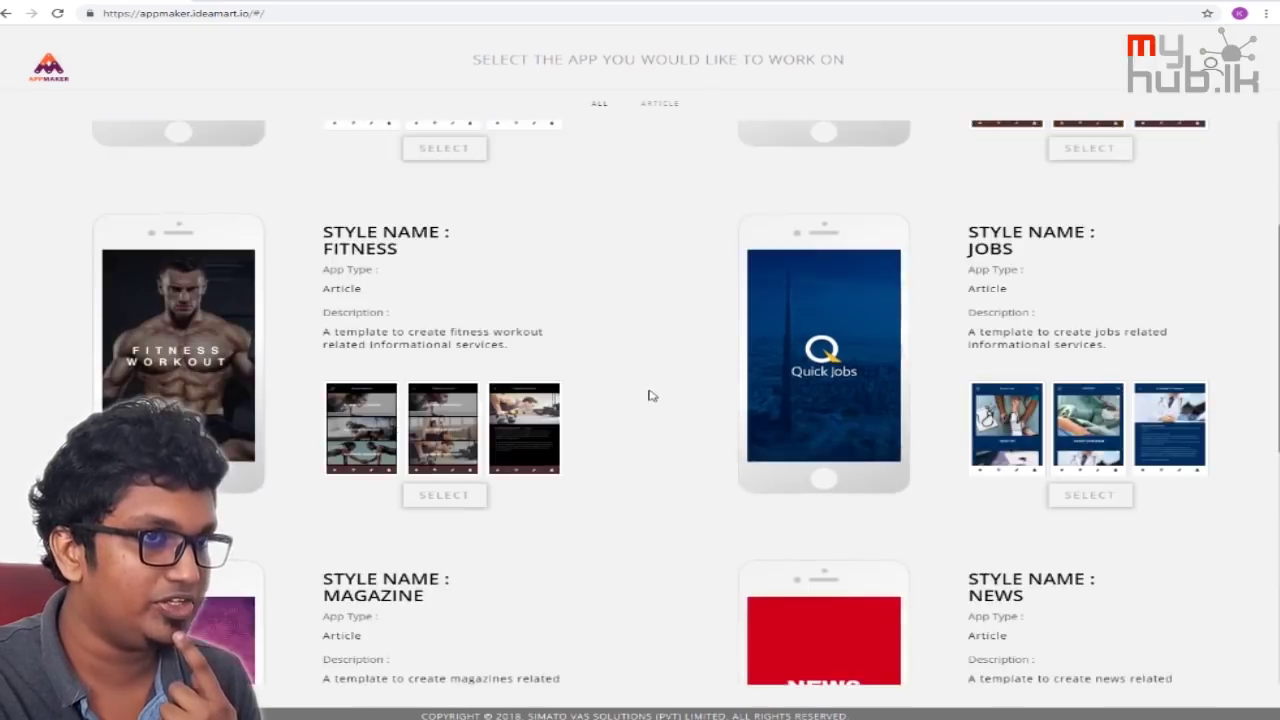
scroll(650, 396, "down", 3)
scroll(650, 396, "up", 2)
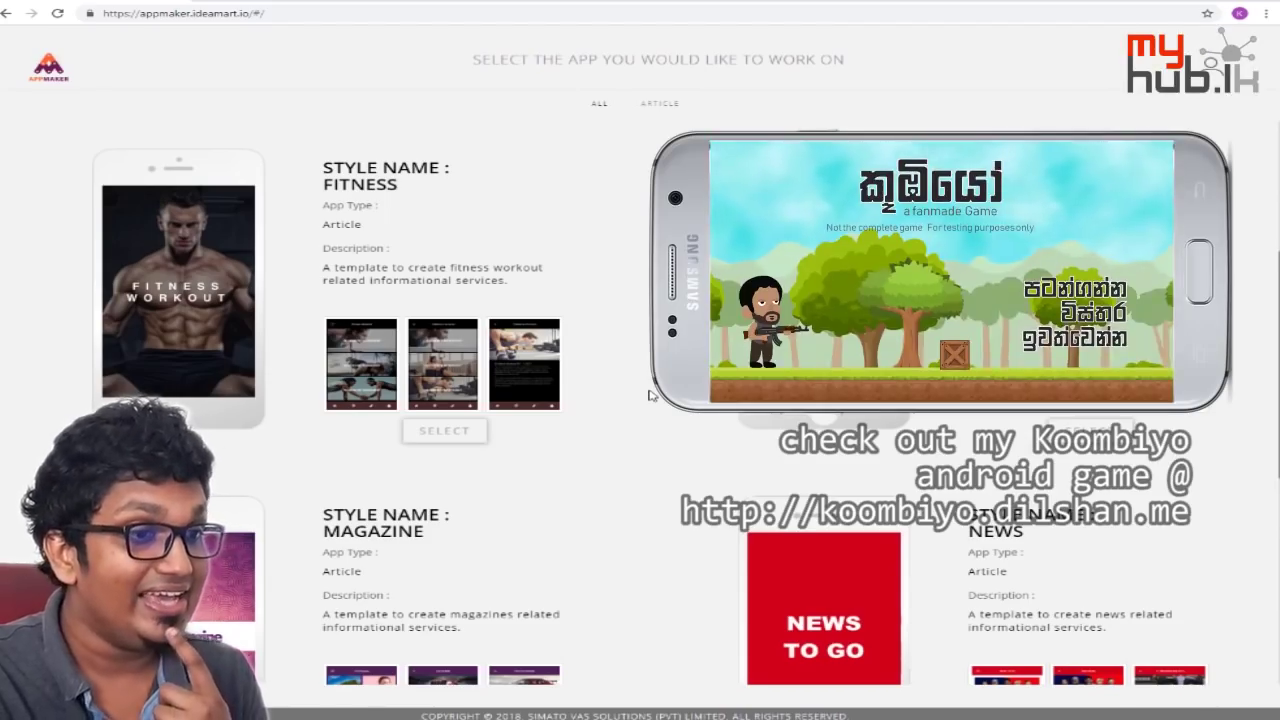
scroll(640, 400, "down", 3)
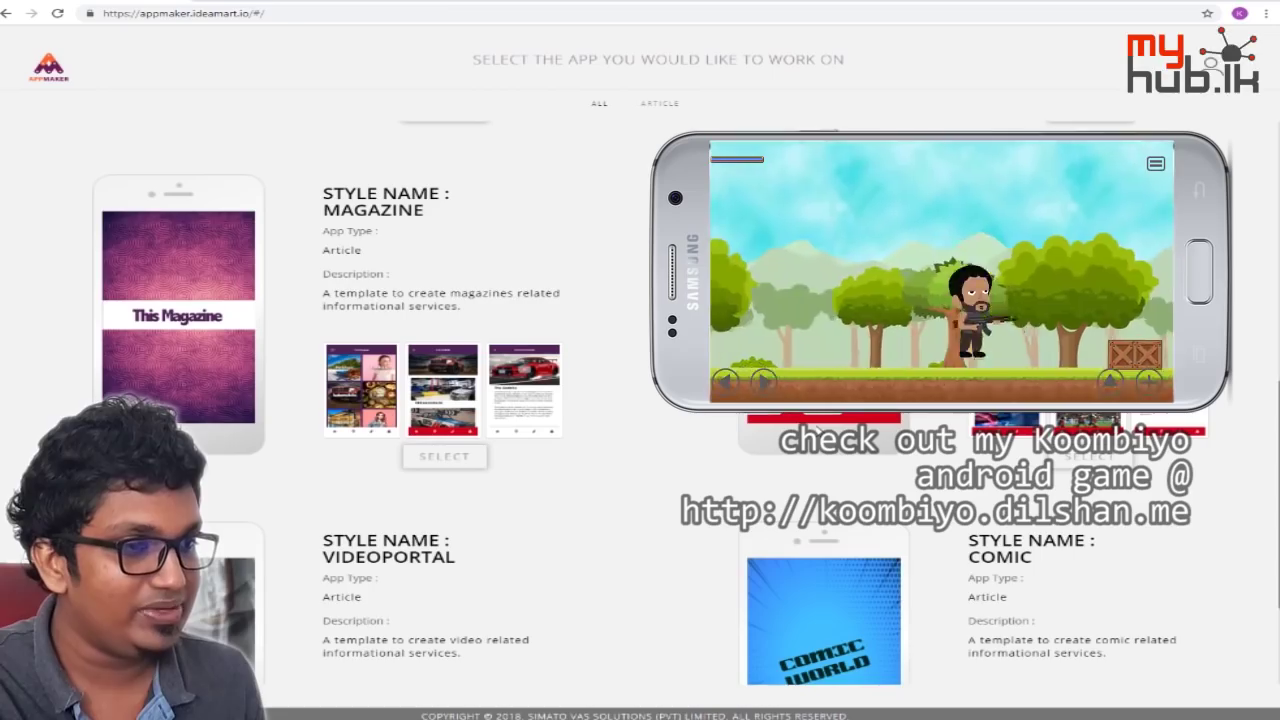
scroll(640, 400, "down", 2)
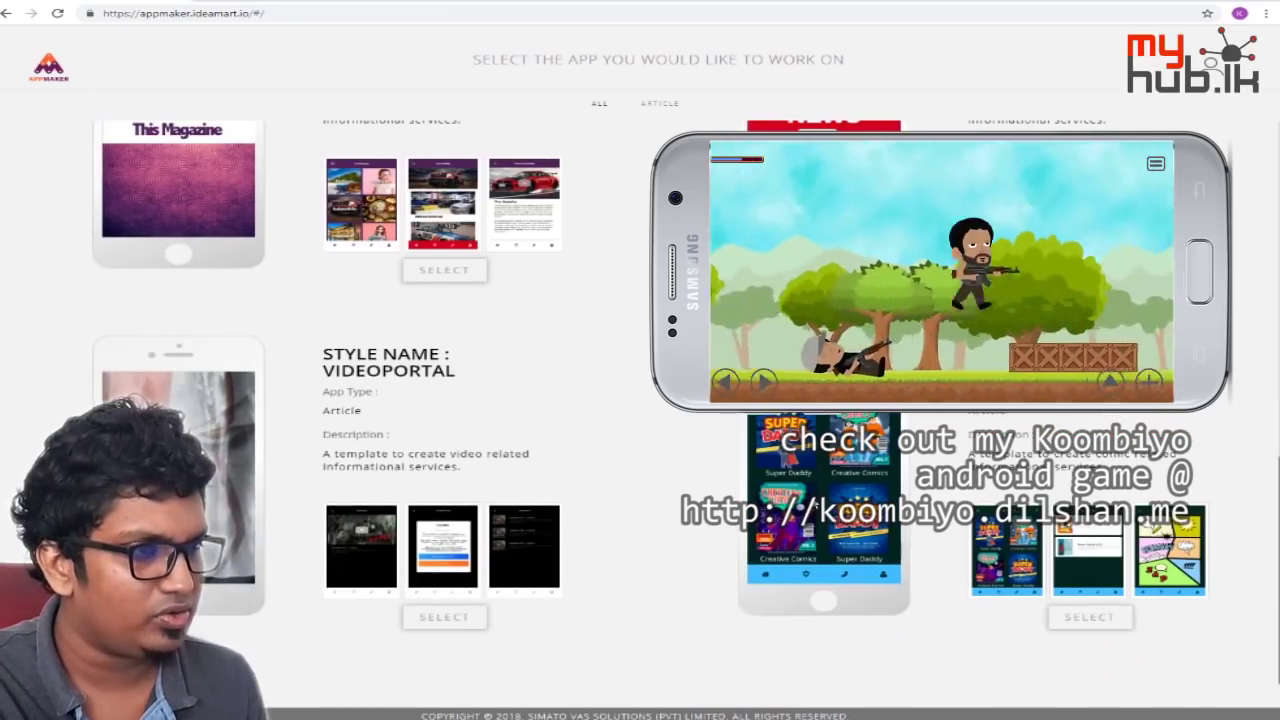
scroll(812, 503, "up", 3)
scroll(812, 503, "up", 5)
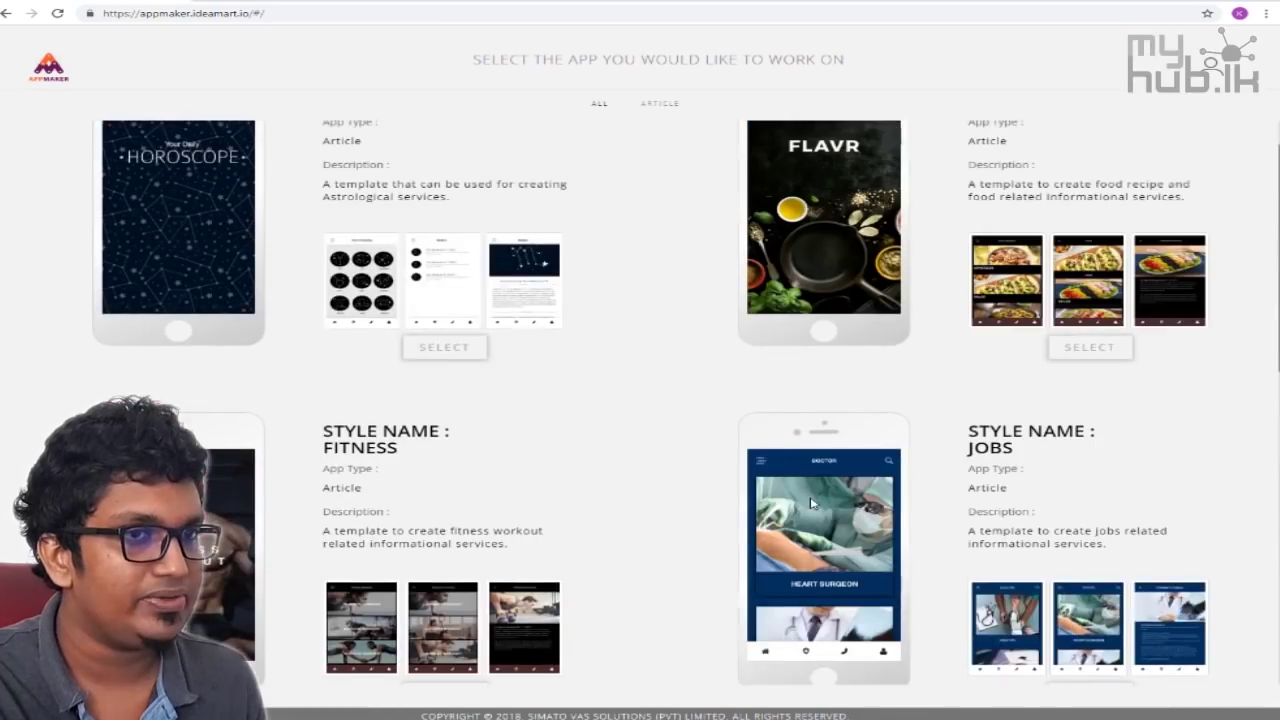
scroll(812, 503, "down", 4)
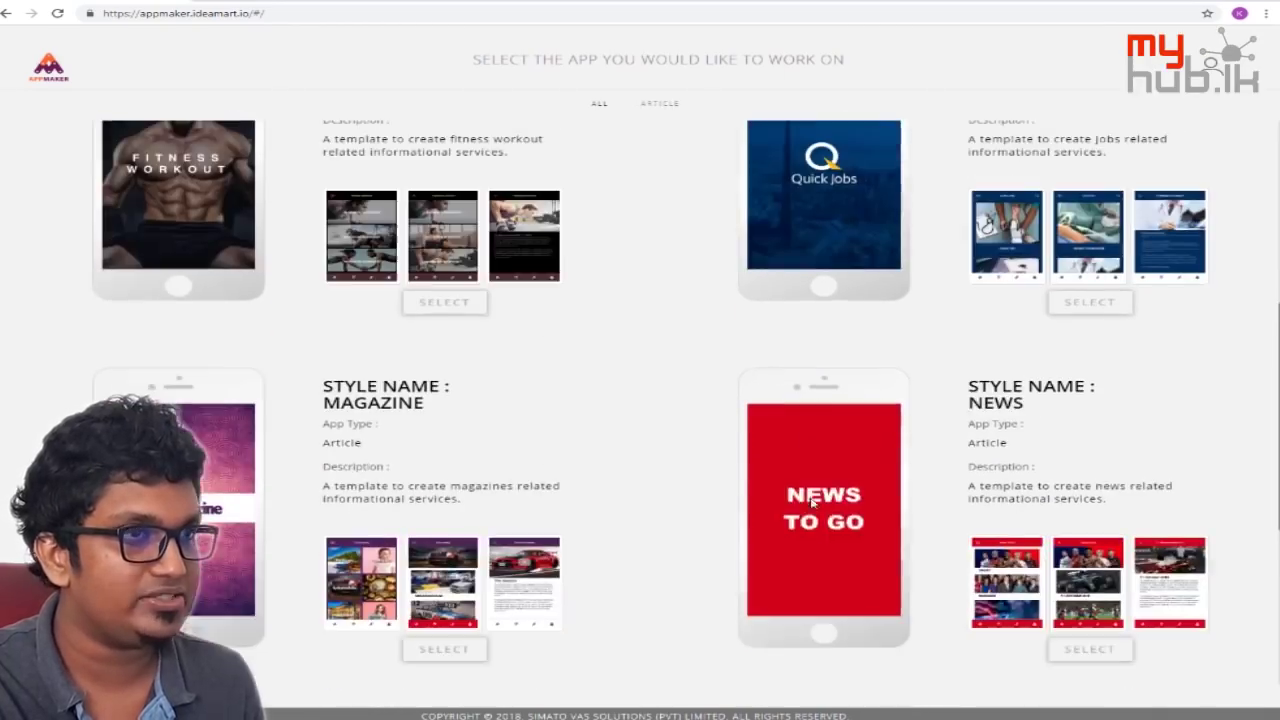
Choose the Recipe template, name the app "kaamasuuthra" and get started with it.
scroll(812, 503, "up", 4)
left_click(1069, 406)
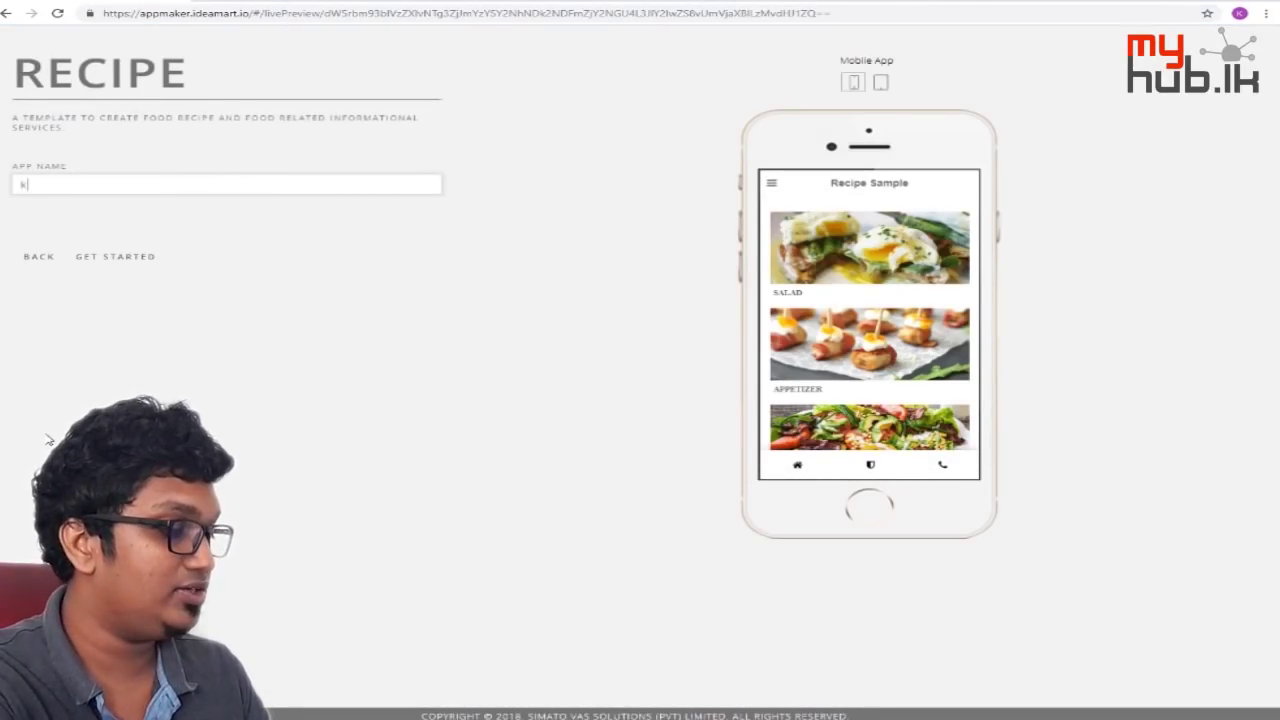
type("aamasuu")
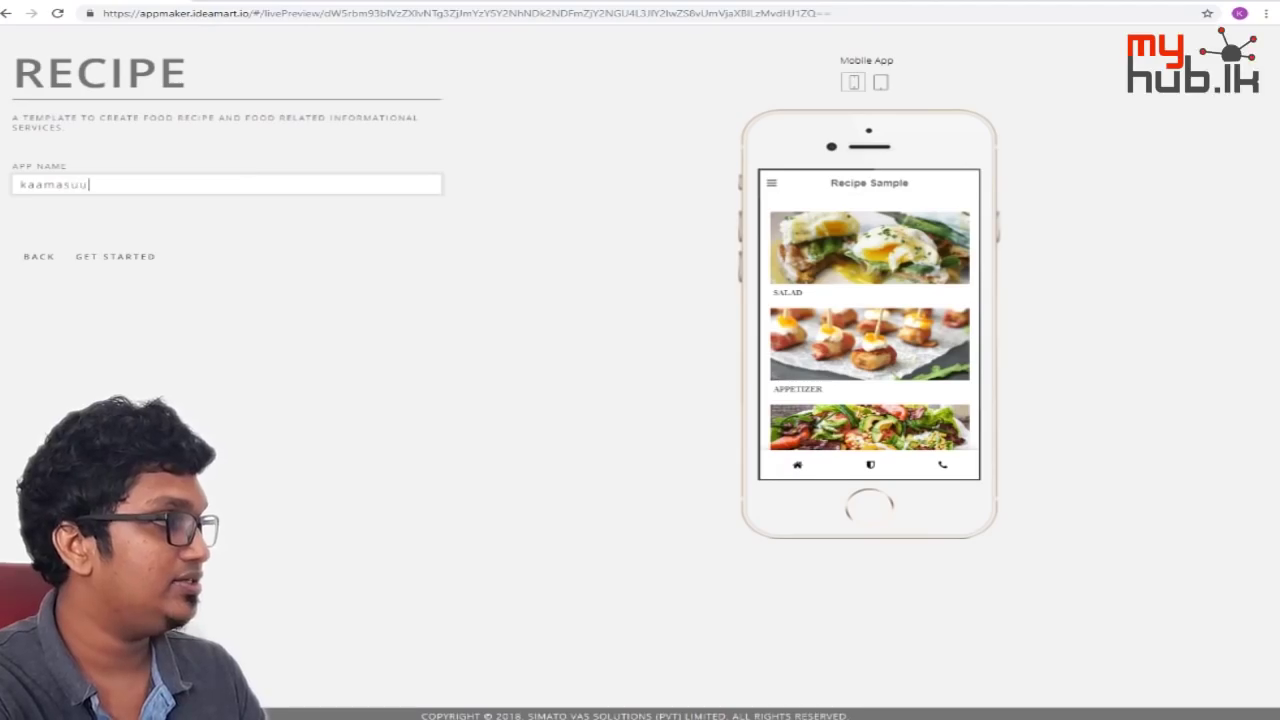
type("thra")
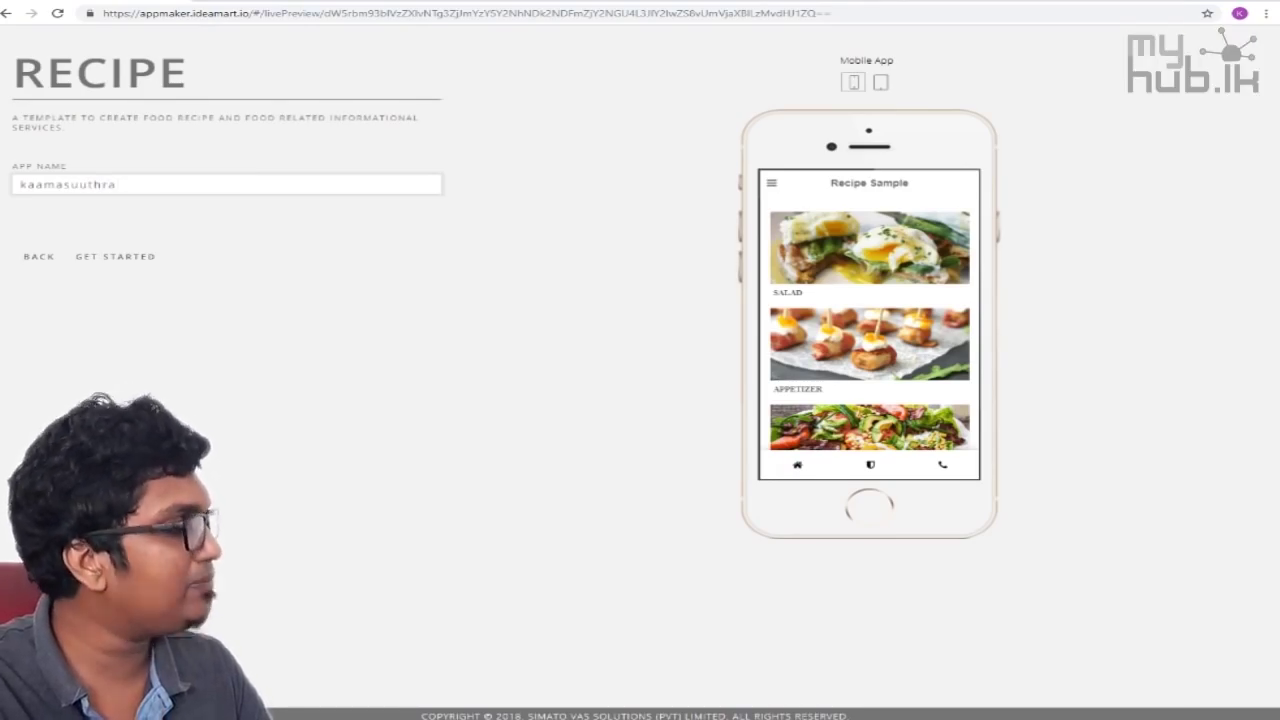
left_click(128, 258)
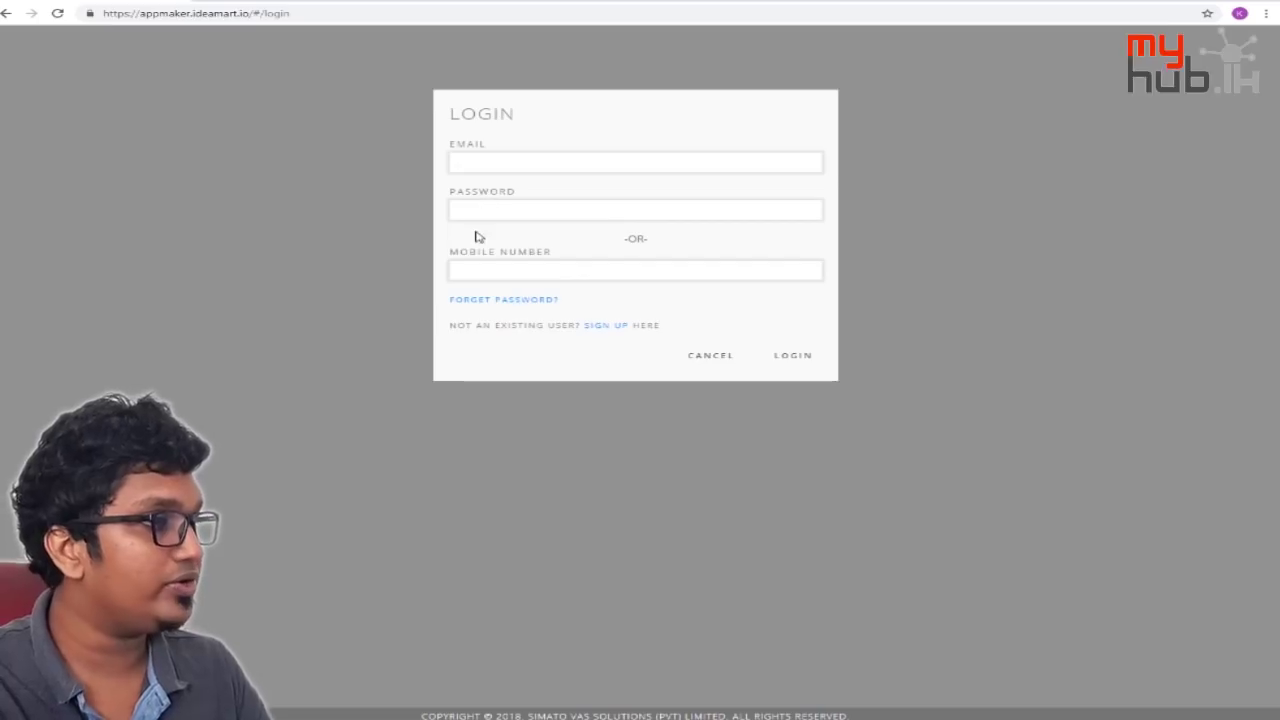
Register a new account with name, e-mail, country, contact number, password and bank details, agreeing to the Ideadroid Terms & Conditions.
left_click(605, 325)
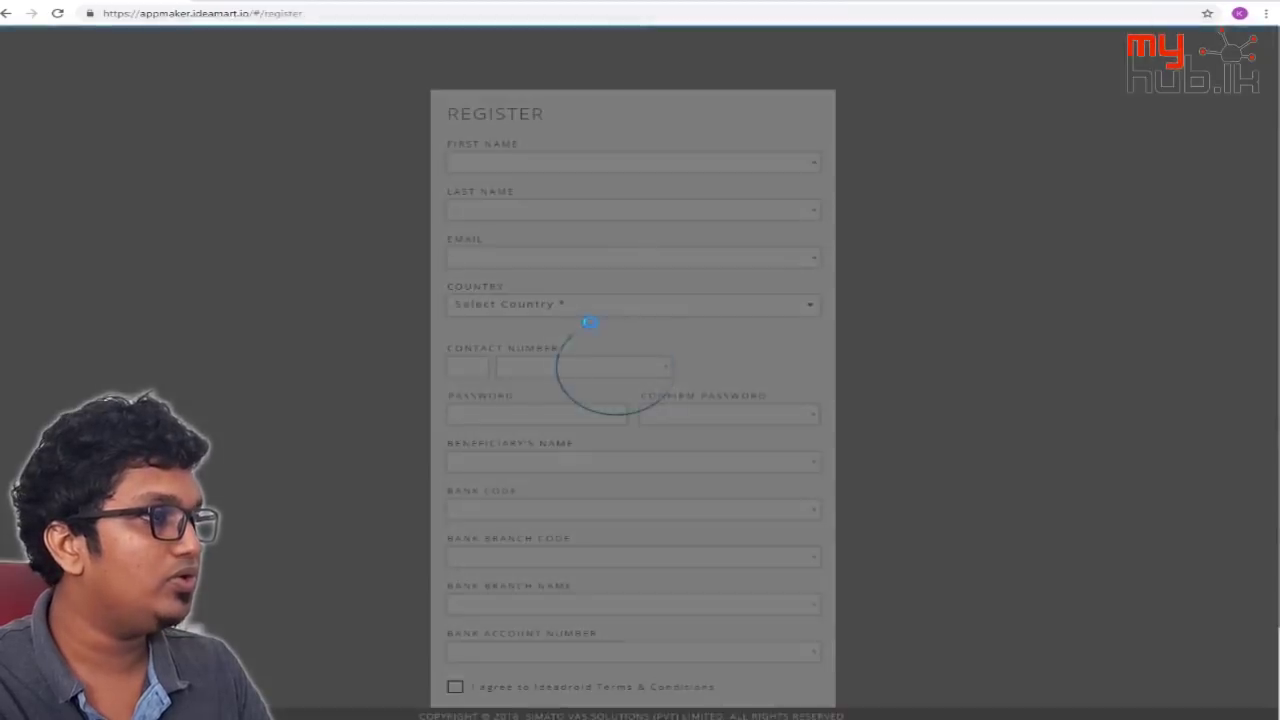
left_click(480, 163)
left_click(463, 210)
left_click(552, 368)
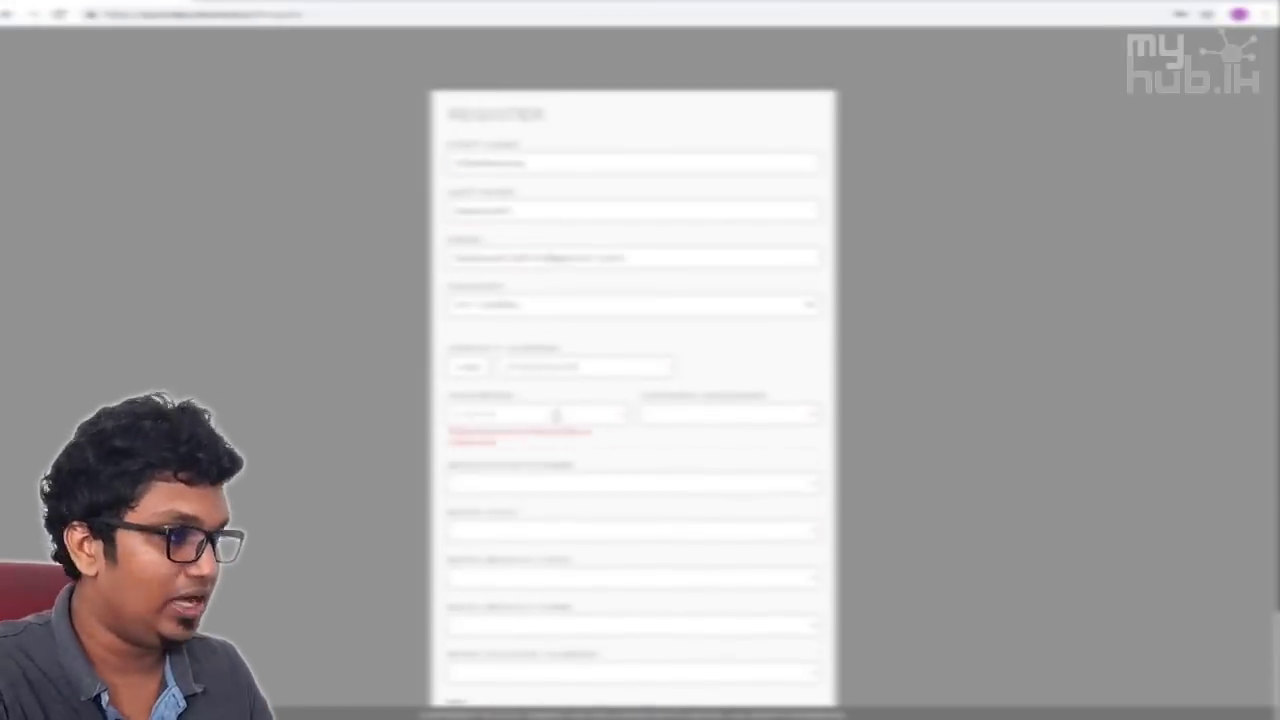
scroll(556, 414, "down", 2)
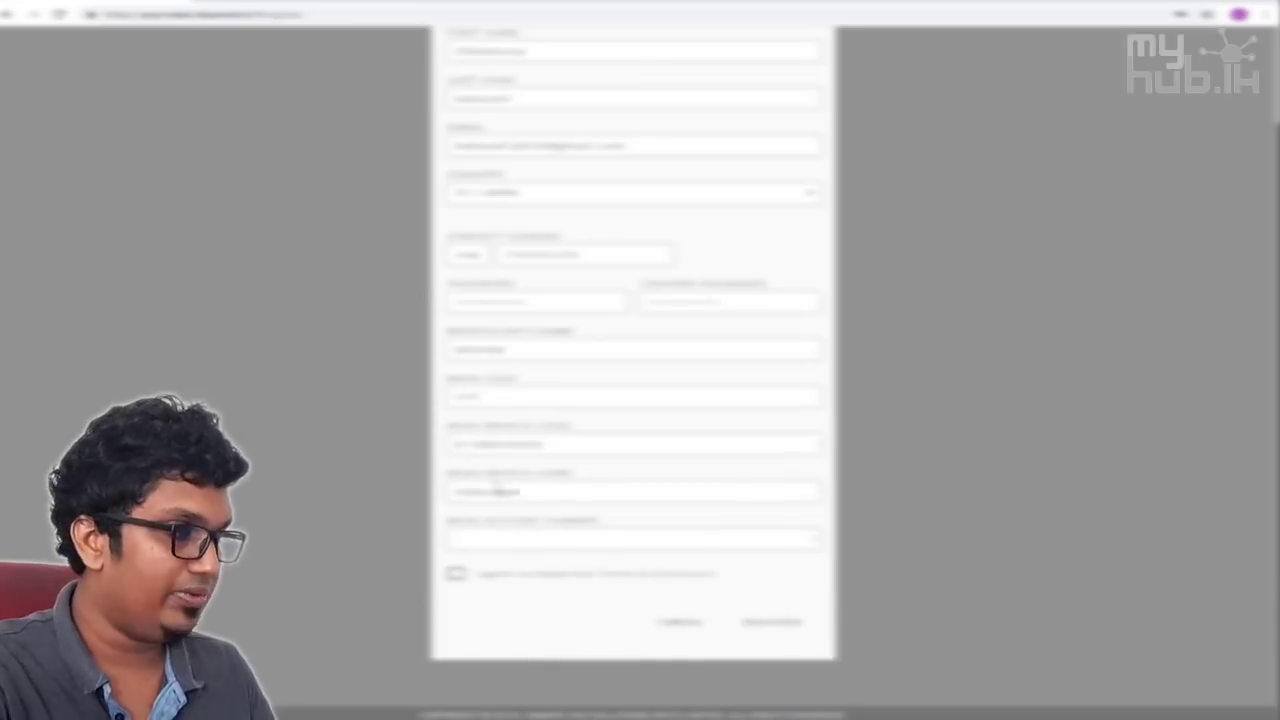
left_click(456, 573)
left_click(541, 621)
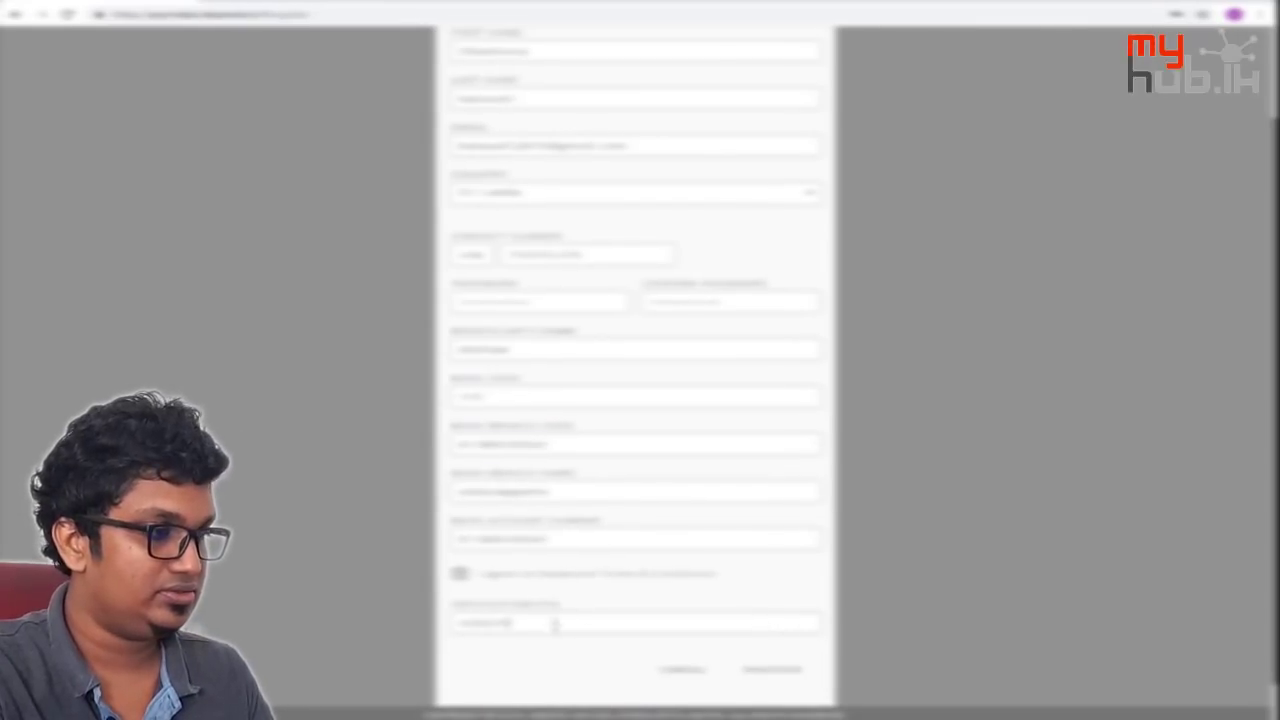
left_click(757, 672)
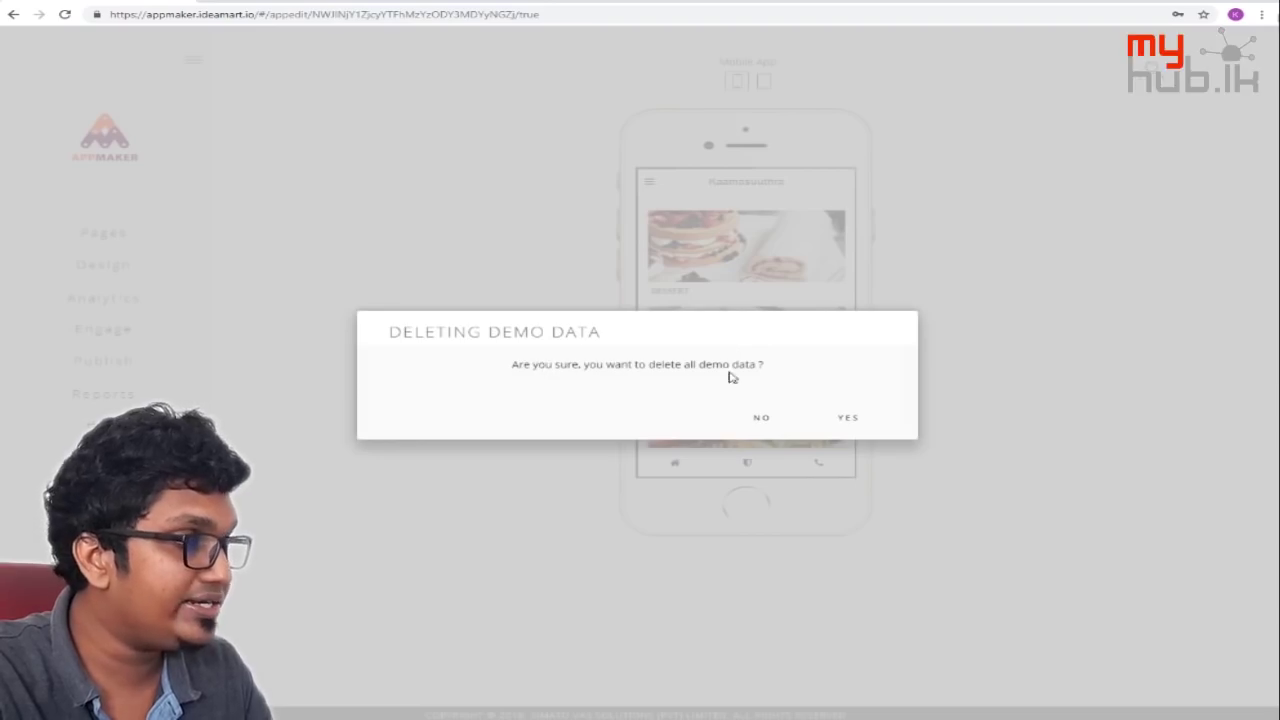
Keep the demo data and preview the app in the tablet and phone layouts.
left_click(773, 417)
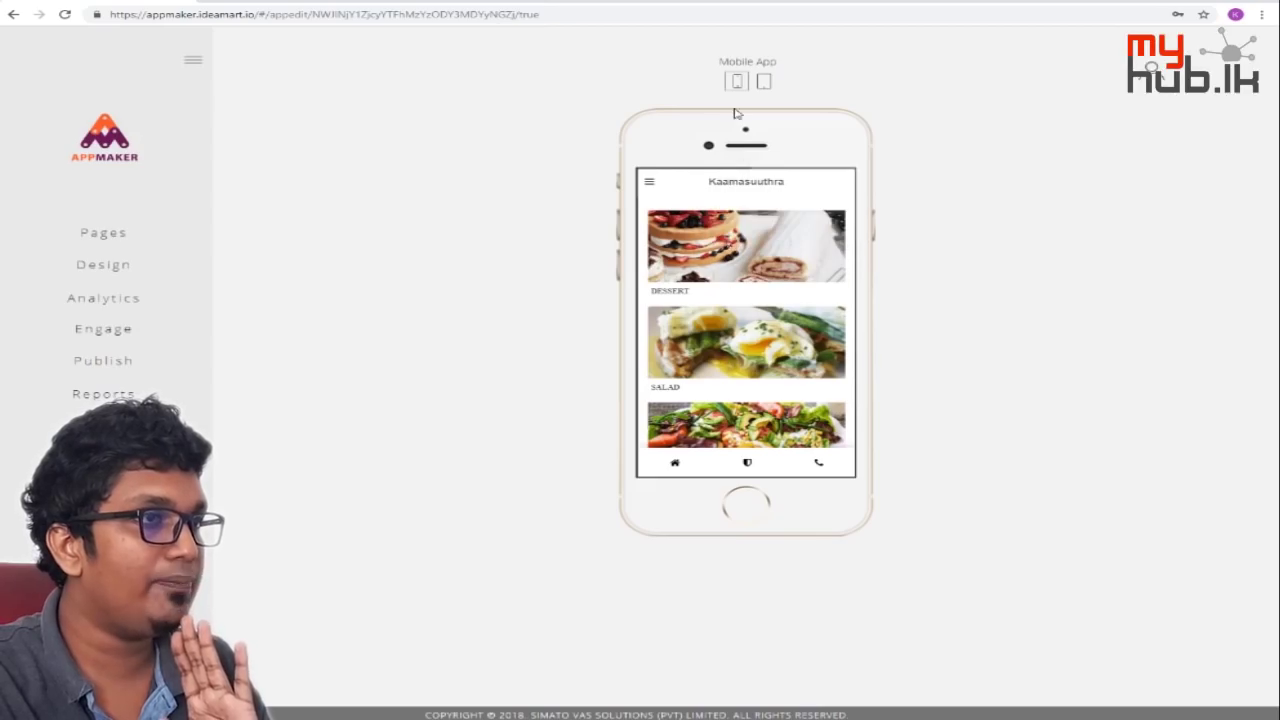
left_click(766, 83)
left_click(737, 84)
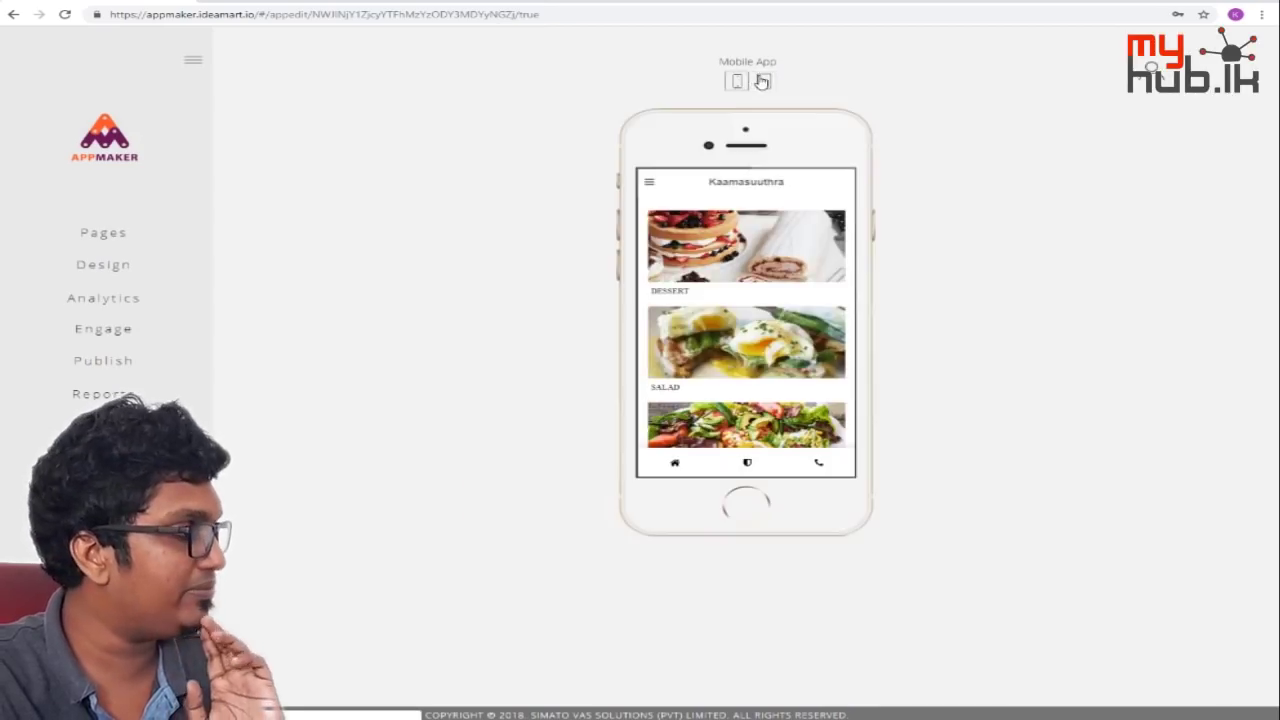
left_click(763, 82)
left_click(741, 83)
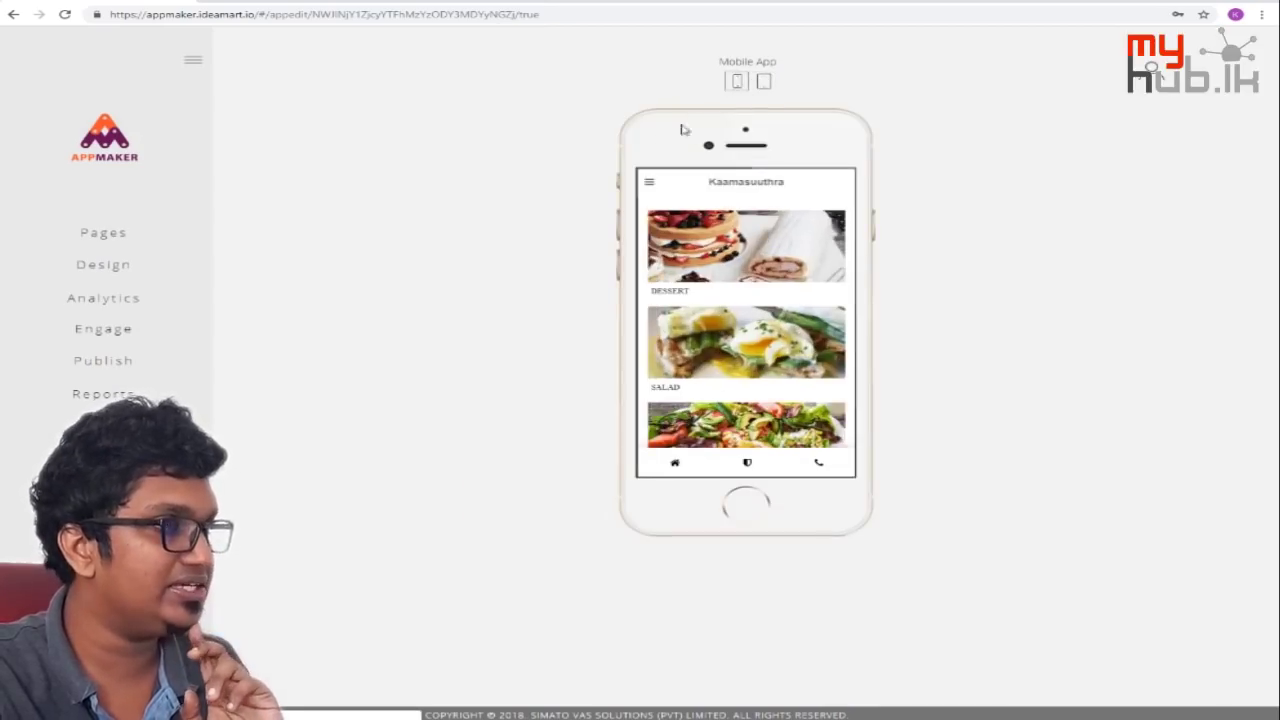
Start a new page in the category "Breakfirst & Brunch" with the title "kalu gal aggala".
left_click(108, 234)
left_click(159, 168)
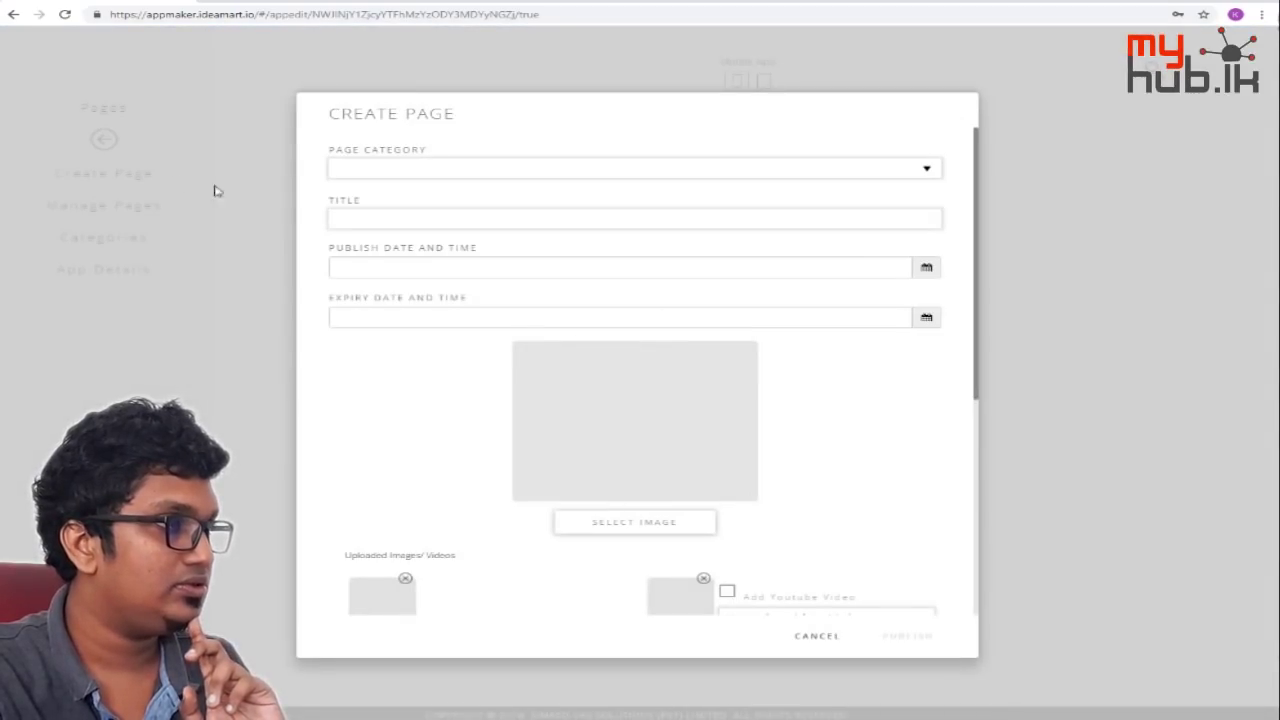
left_click(553, 175)
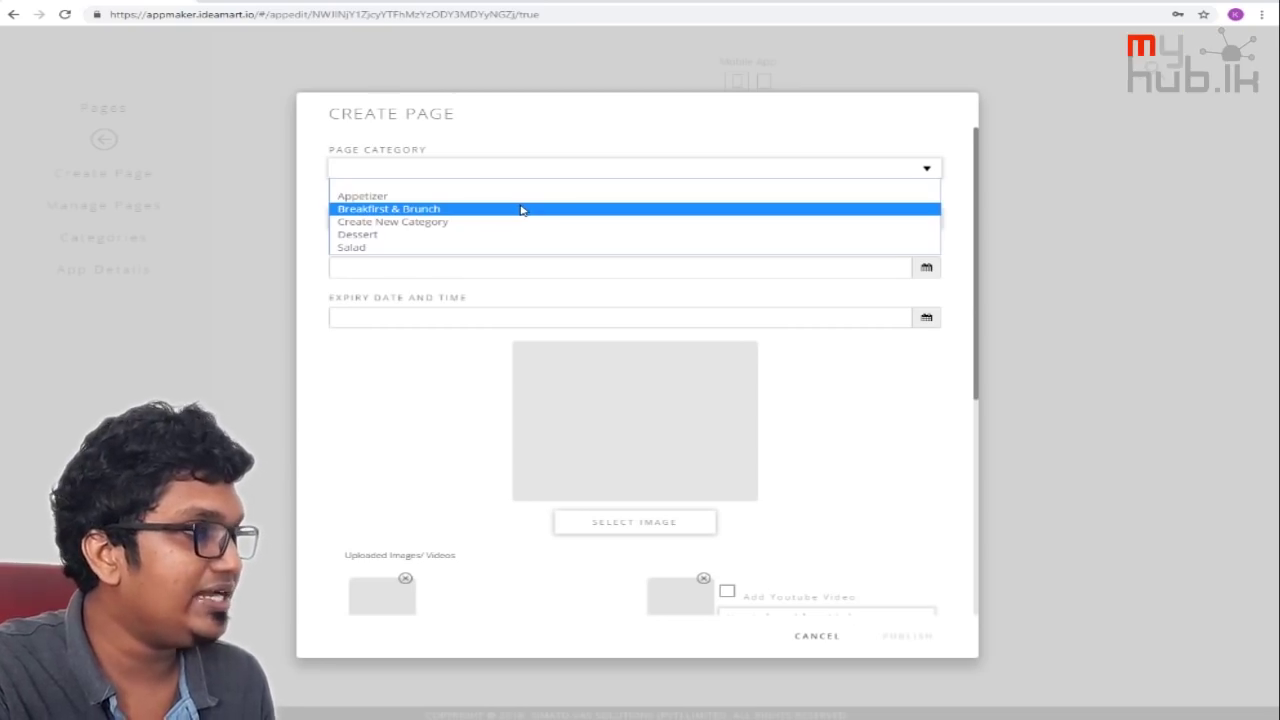
left_click(519, 209)
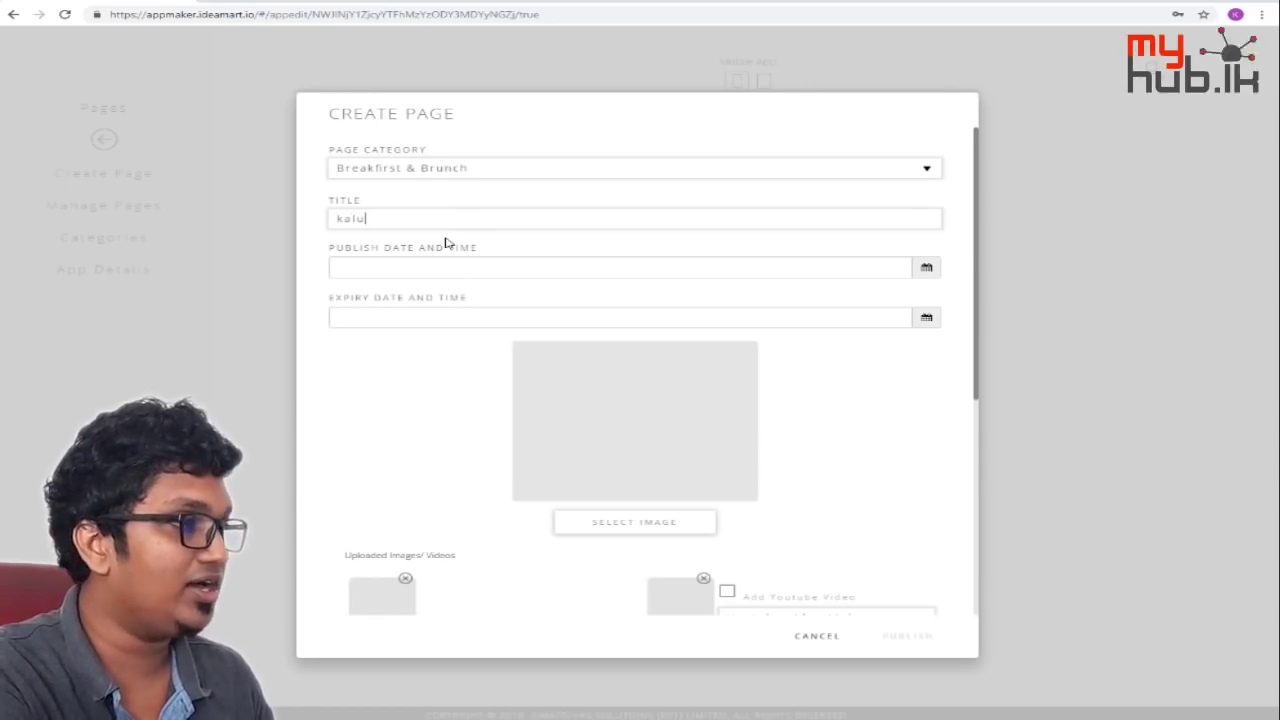
type("l aggga")
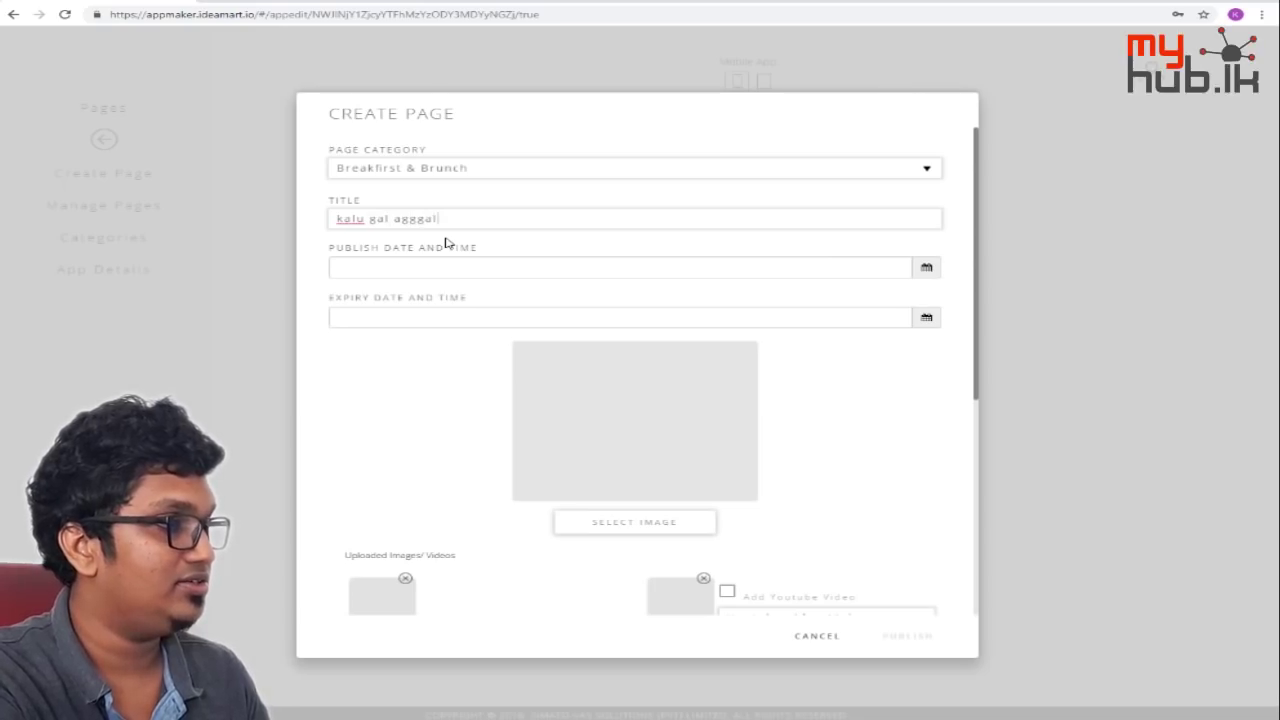
type("l")
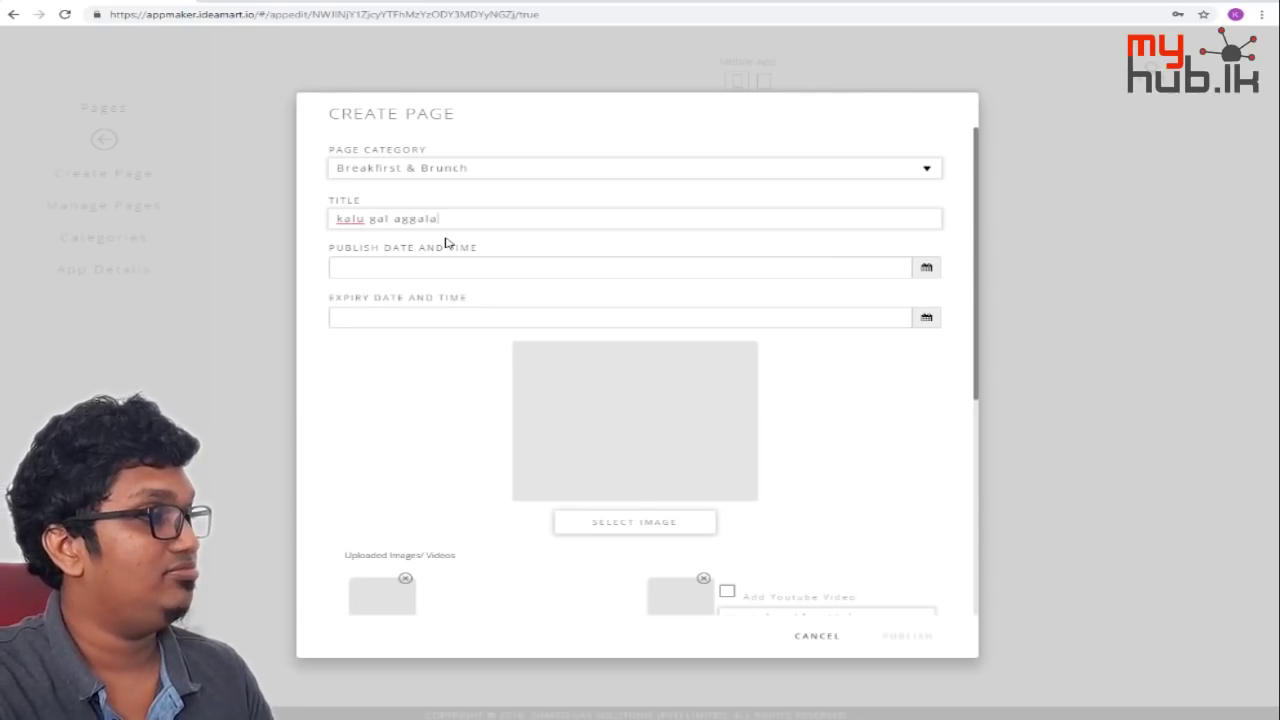
Set the page's publish date and time to 2018/11/02 00:00.
left_click(445, 270)
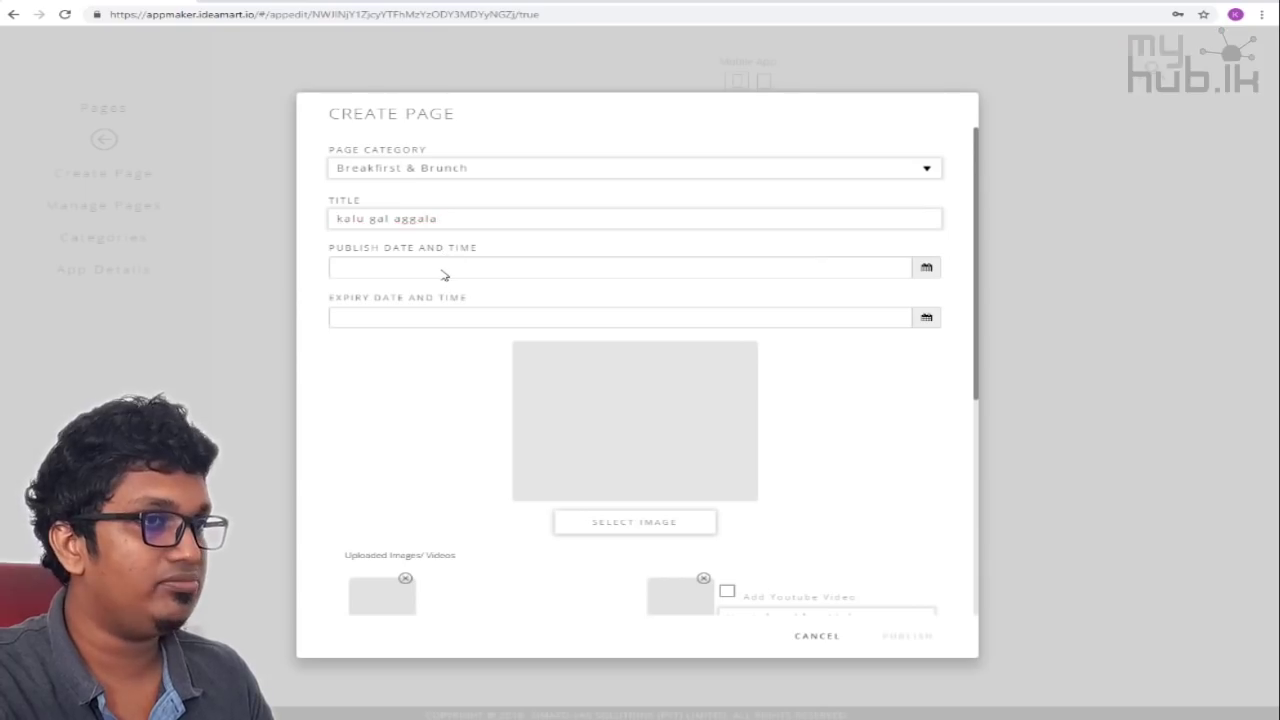
left_click(926, 268)
left_click(470, 347)
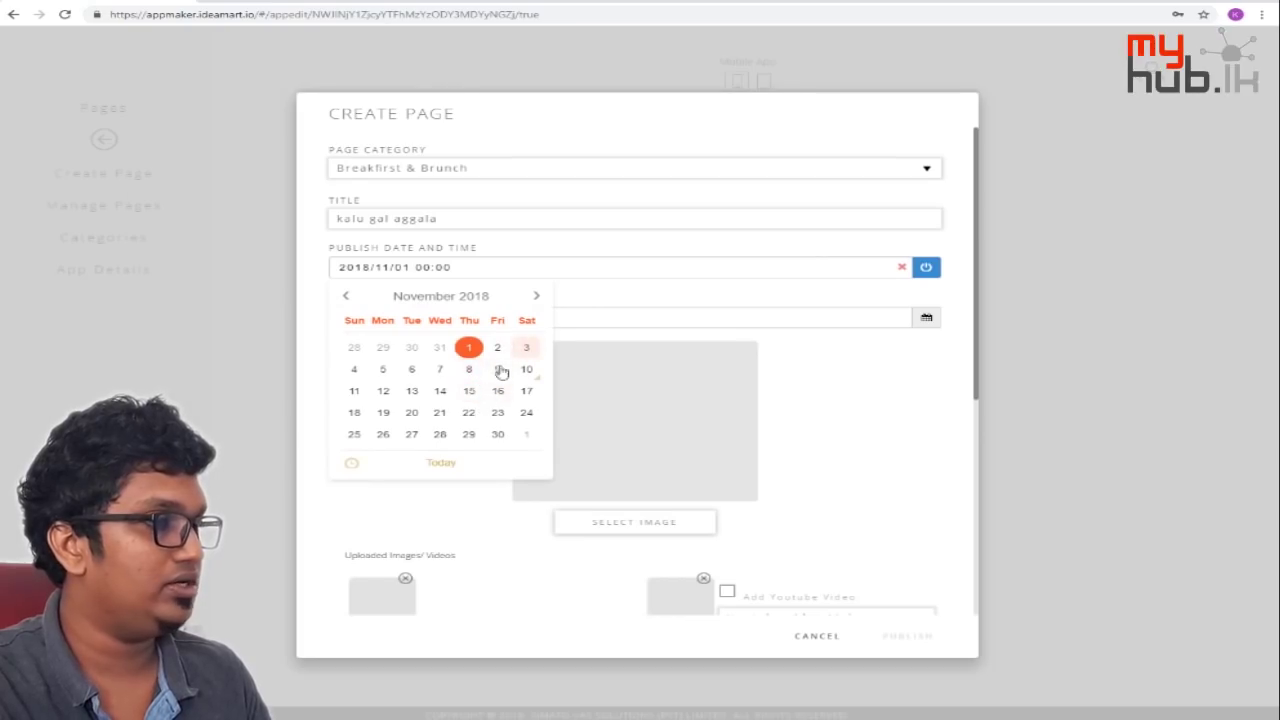
left_click(497, 348)
left_click(600, 342)
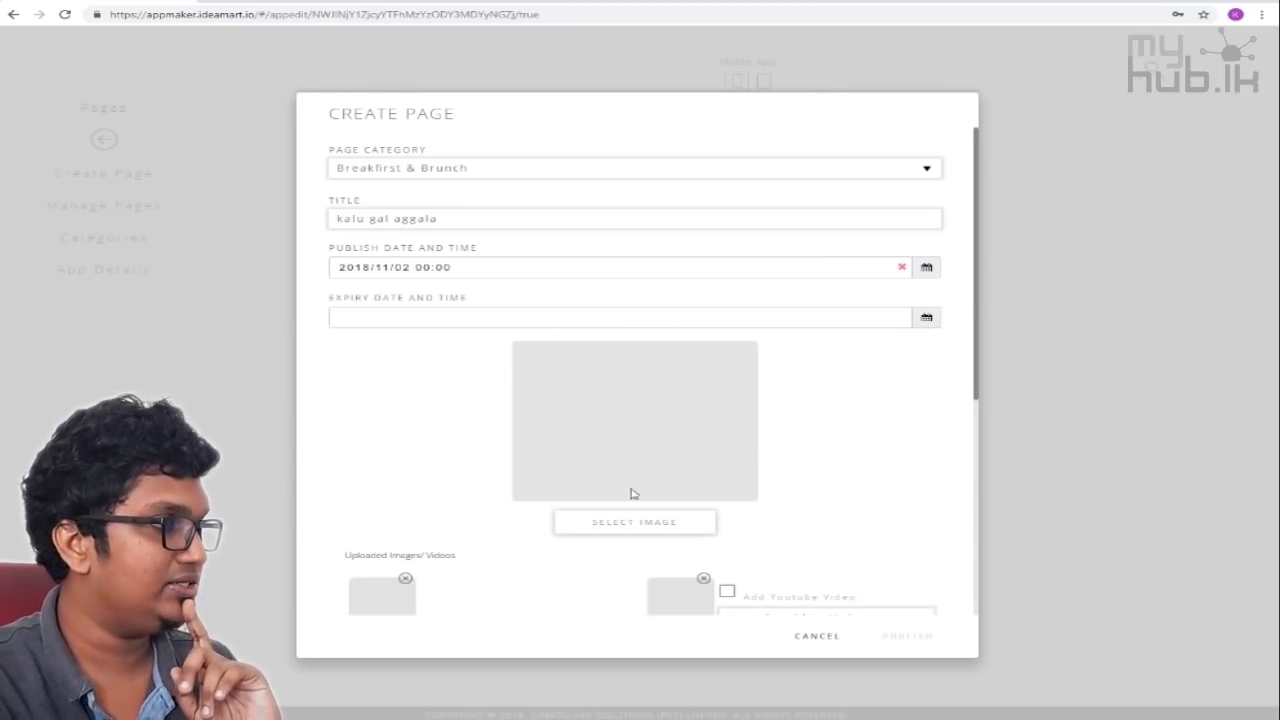
left_click(653, 523)
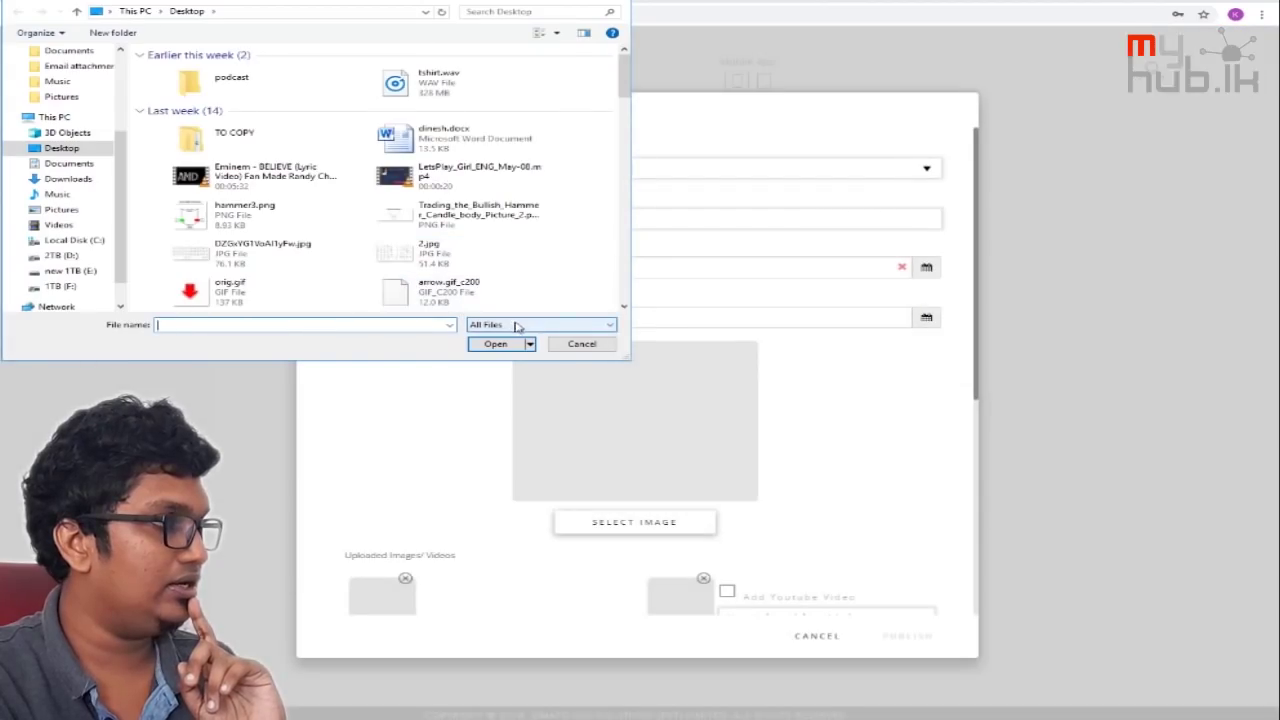
scroll(579, 251, "down", 5)
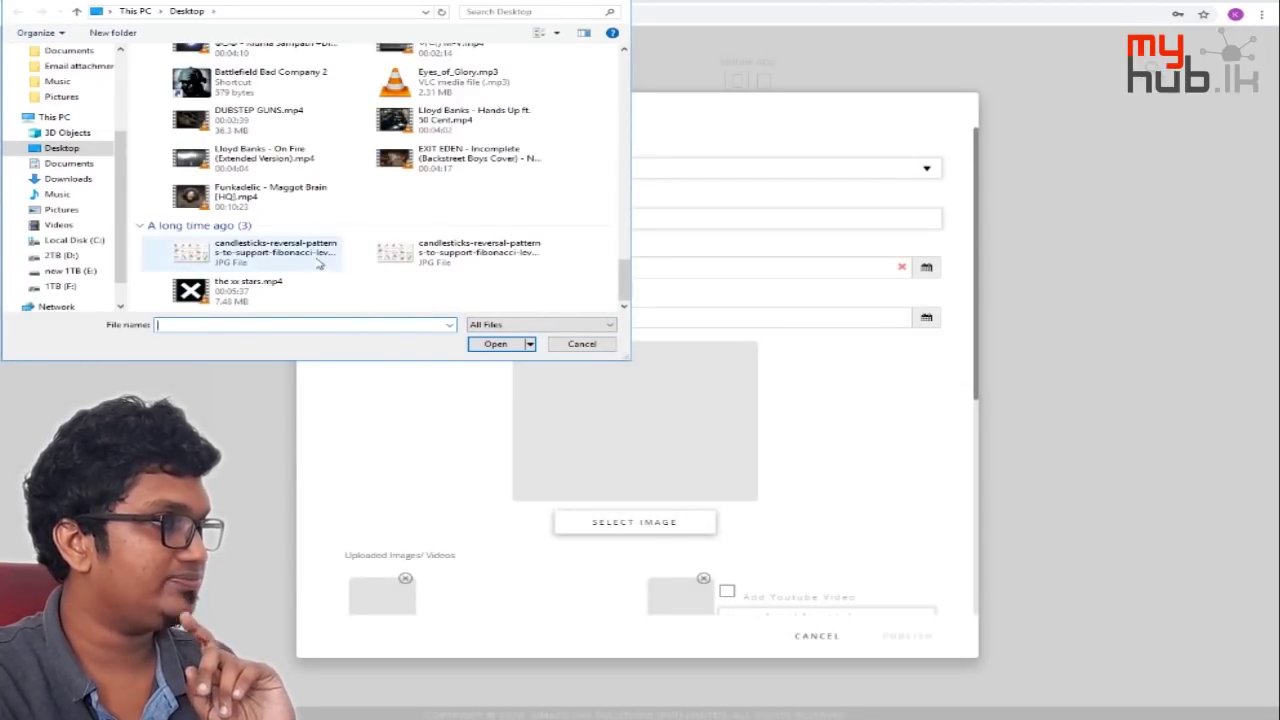
left_click(584, 344)
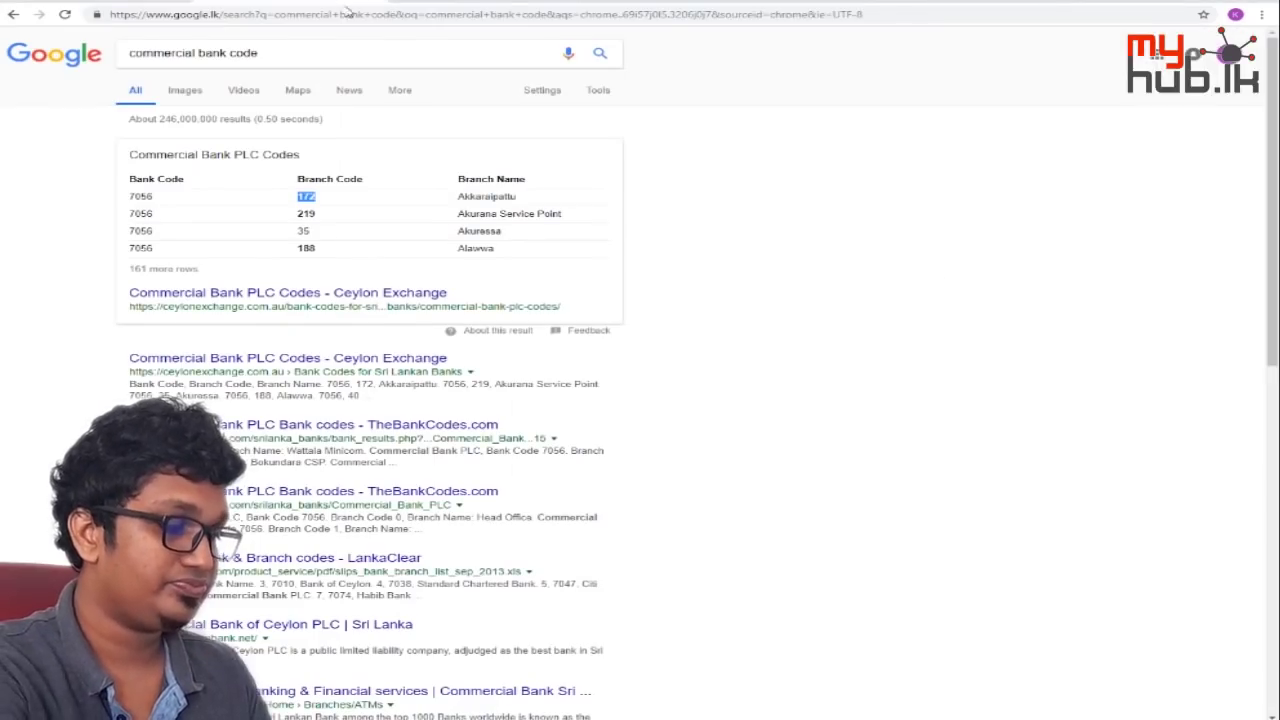
Search Google for "aggala" in the browser tab with the bank code results.
left_click(349, 14)
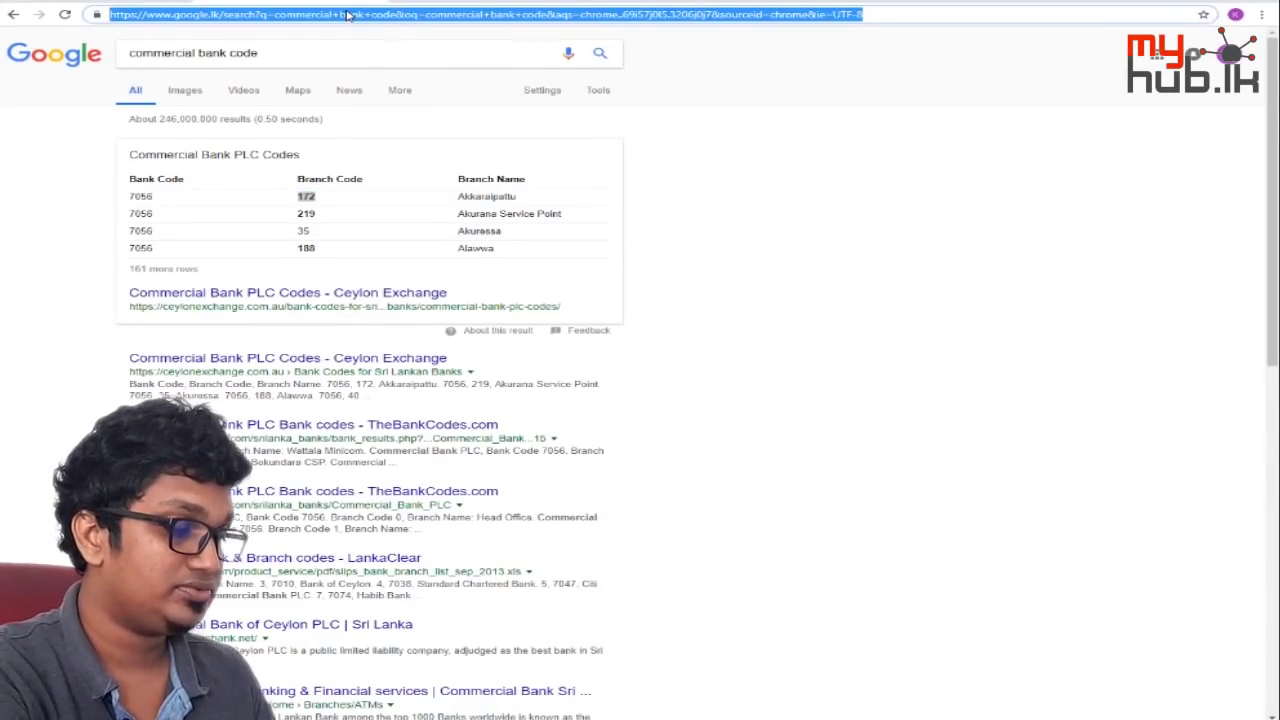
type("aggala\\")
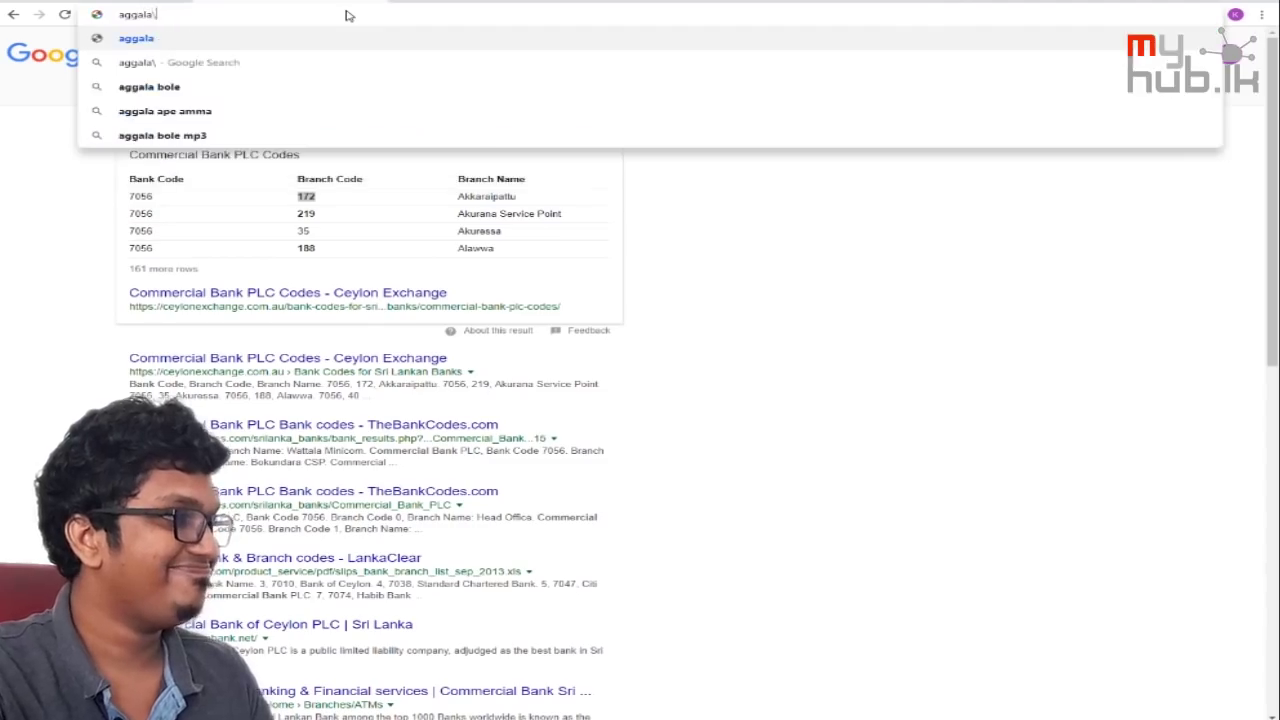
key("Return")
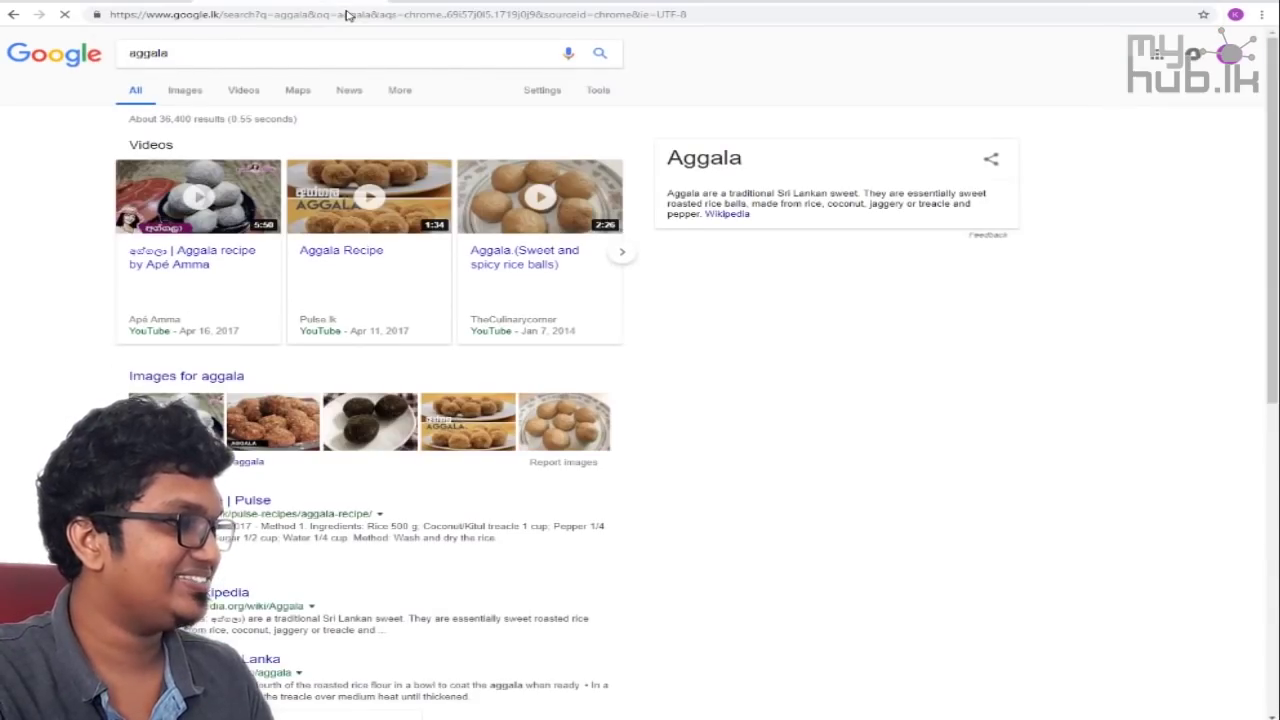
Find the "Aggala | A Taste of Sri Lankan cuisine" photo in Google's image results and save it to the Desktop as "aggala".
left_click(176, 94)
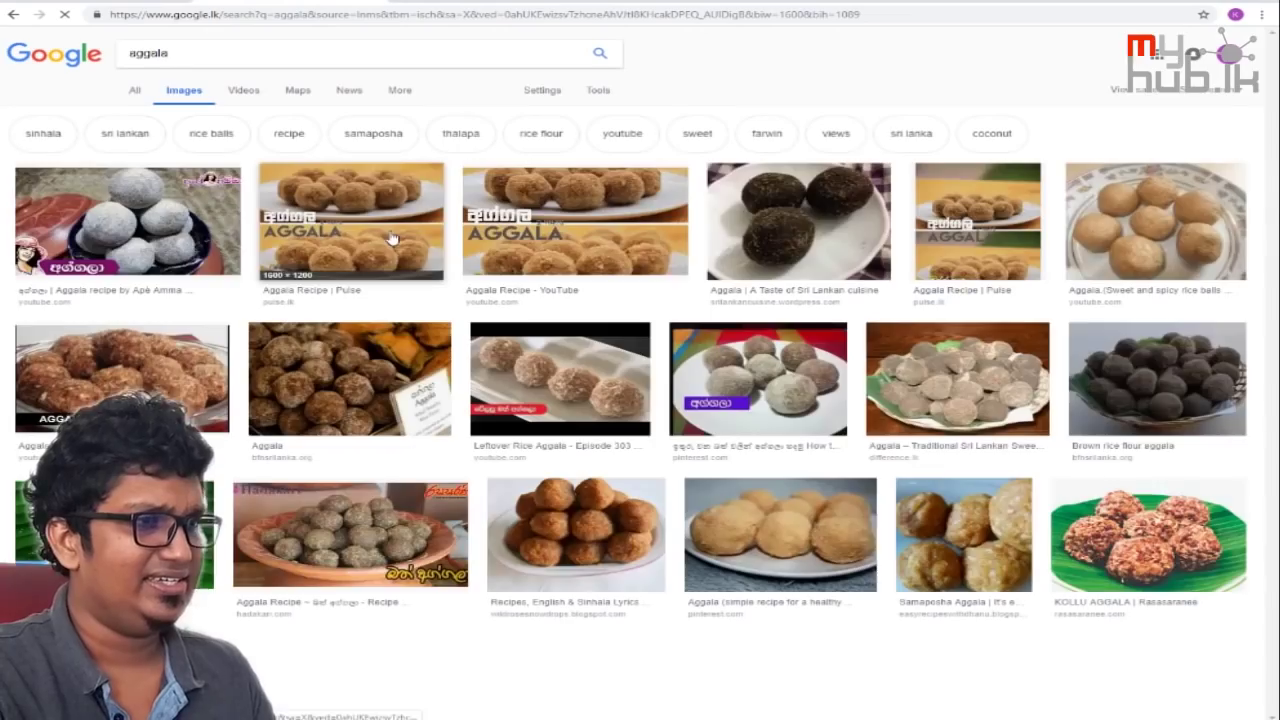
left_click(747, 231)
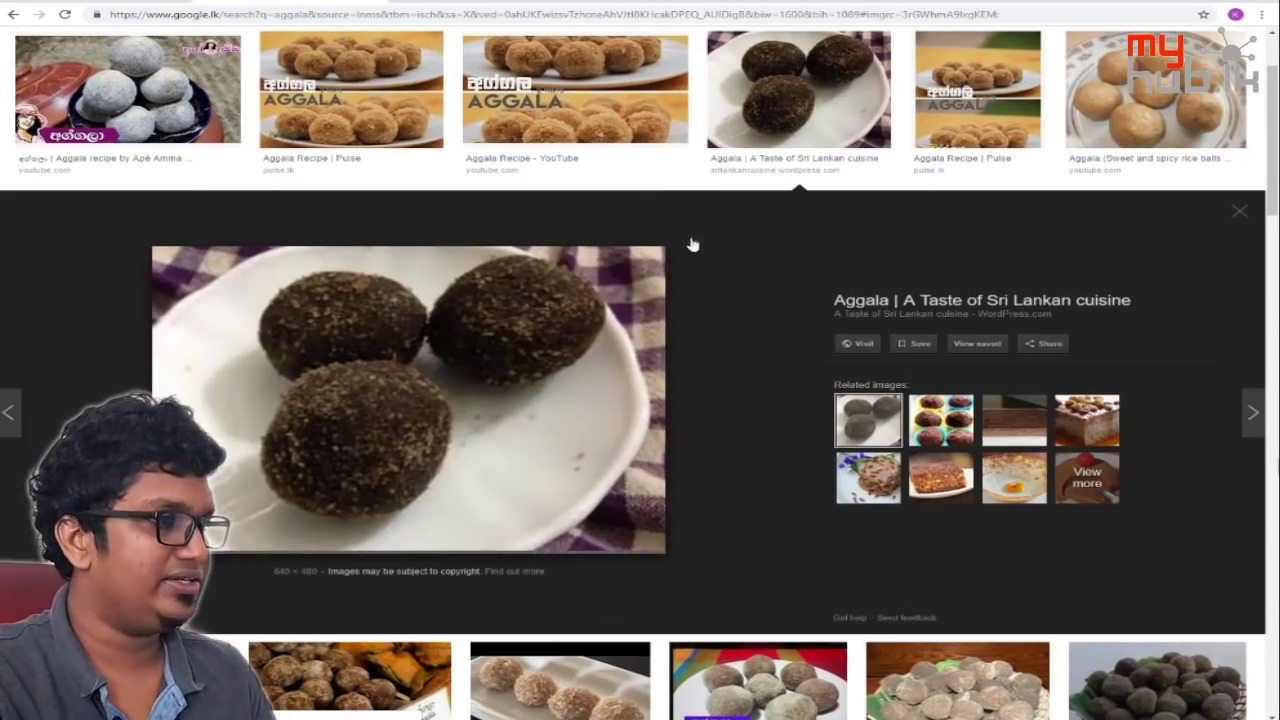
right_click(517, 320)
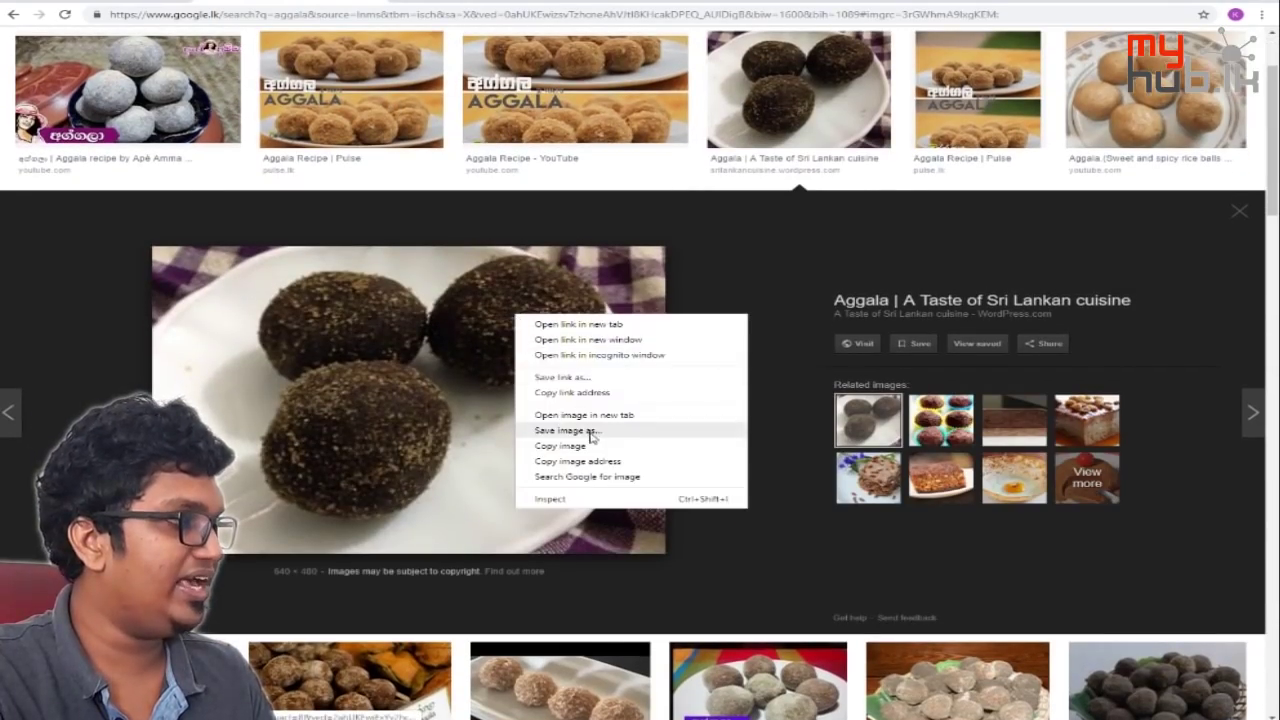
left_click(545, 423)
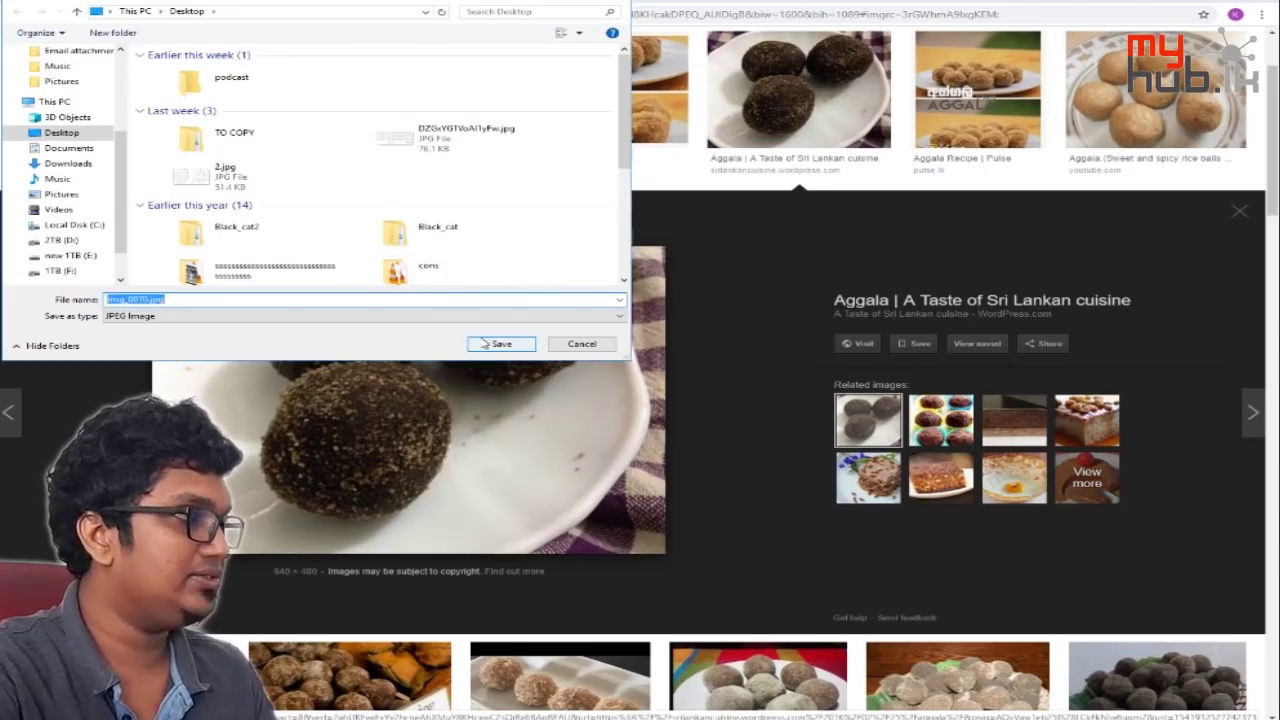
type("aggala")
left_click(484, 343)
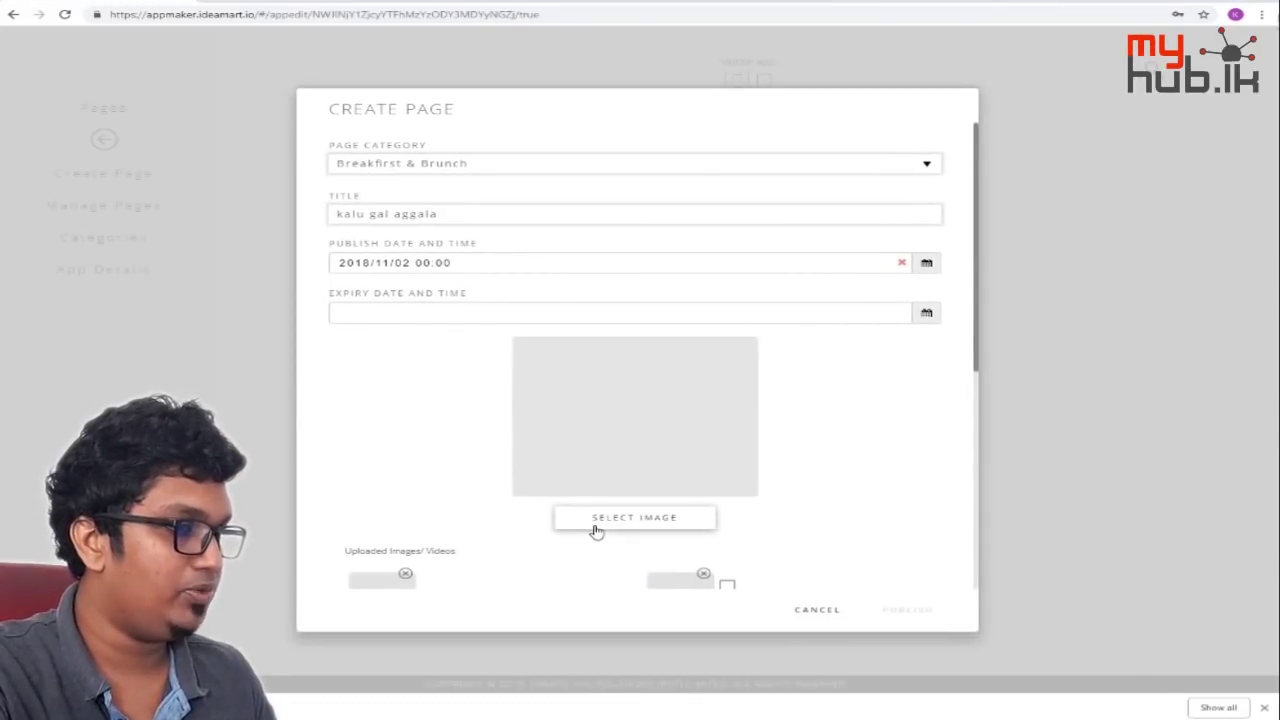
Back in the Appmaker page form, load the saved aggala photo from the Desktop as the page image.
left_click(616, 520)
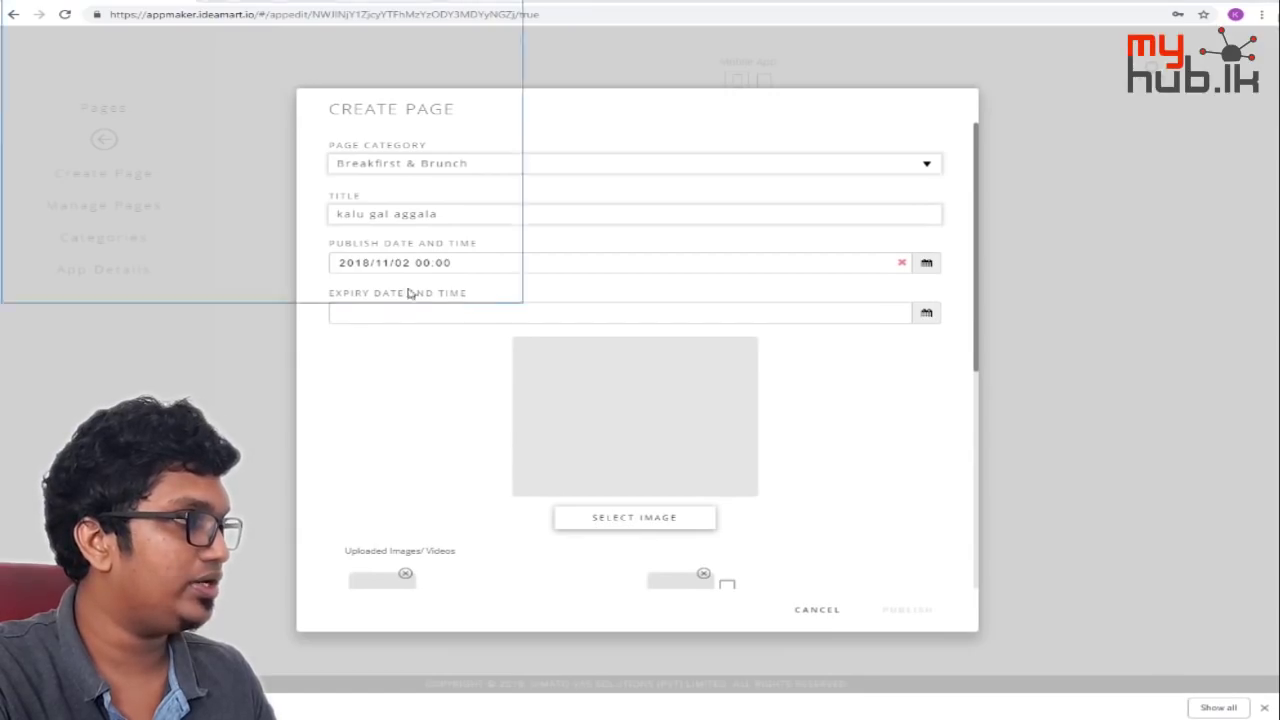
scroll(257, 100, "down", 3)
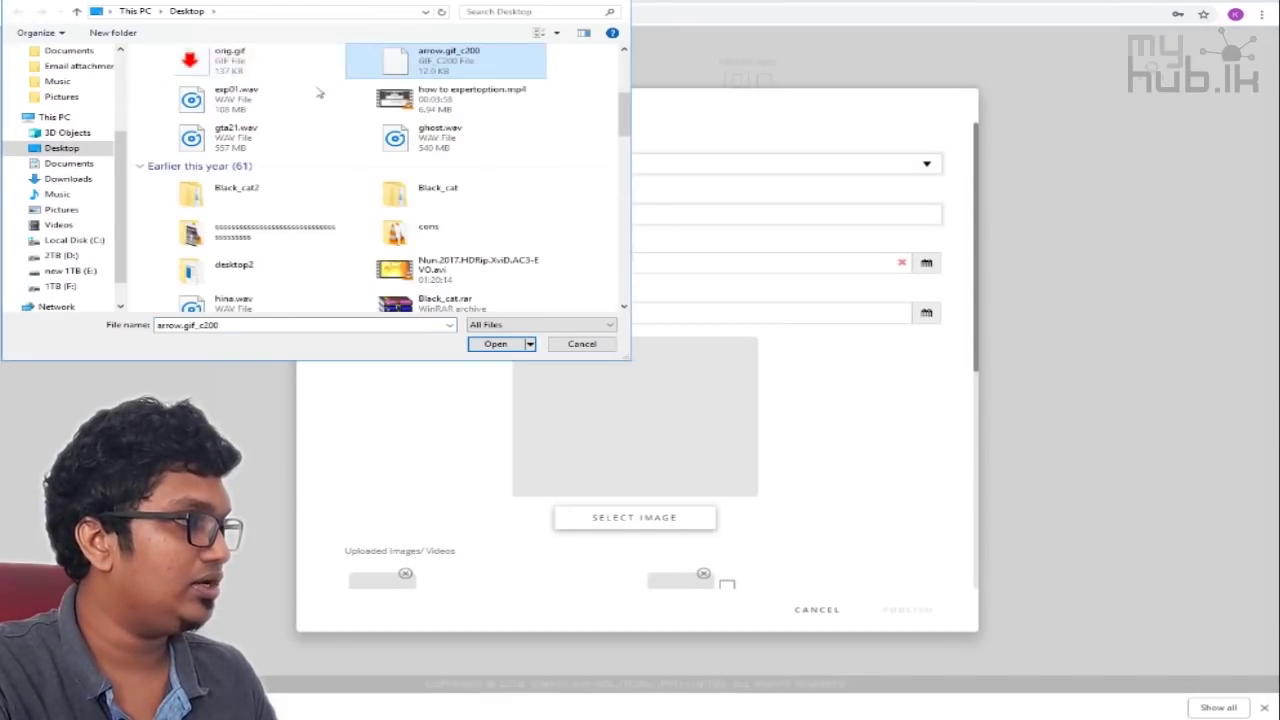
key("a")
key("a")
double_click(270, 261)
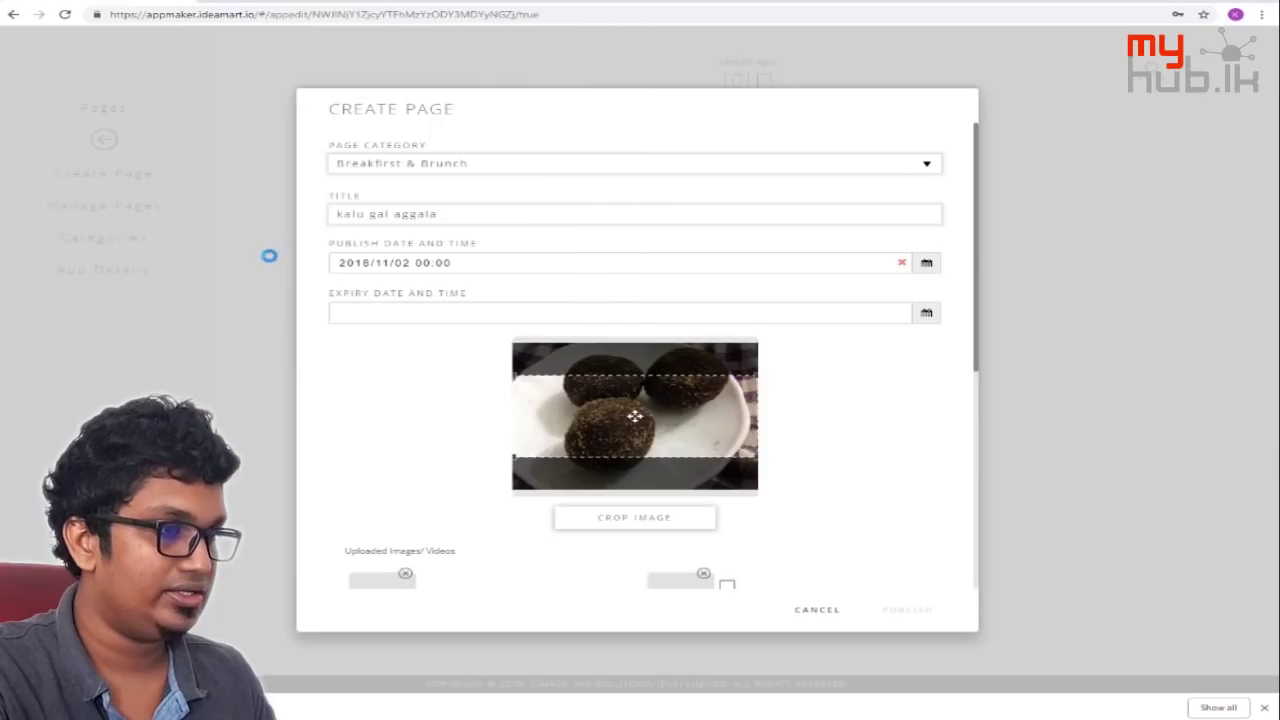
Place the crop frame across the middle of the aggala photo and crop it into the first upload slot.
left_click_drag(634, 423, 618, 381)
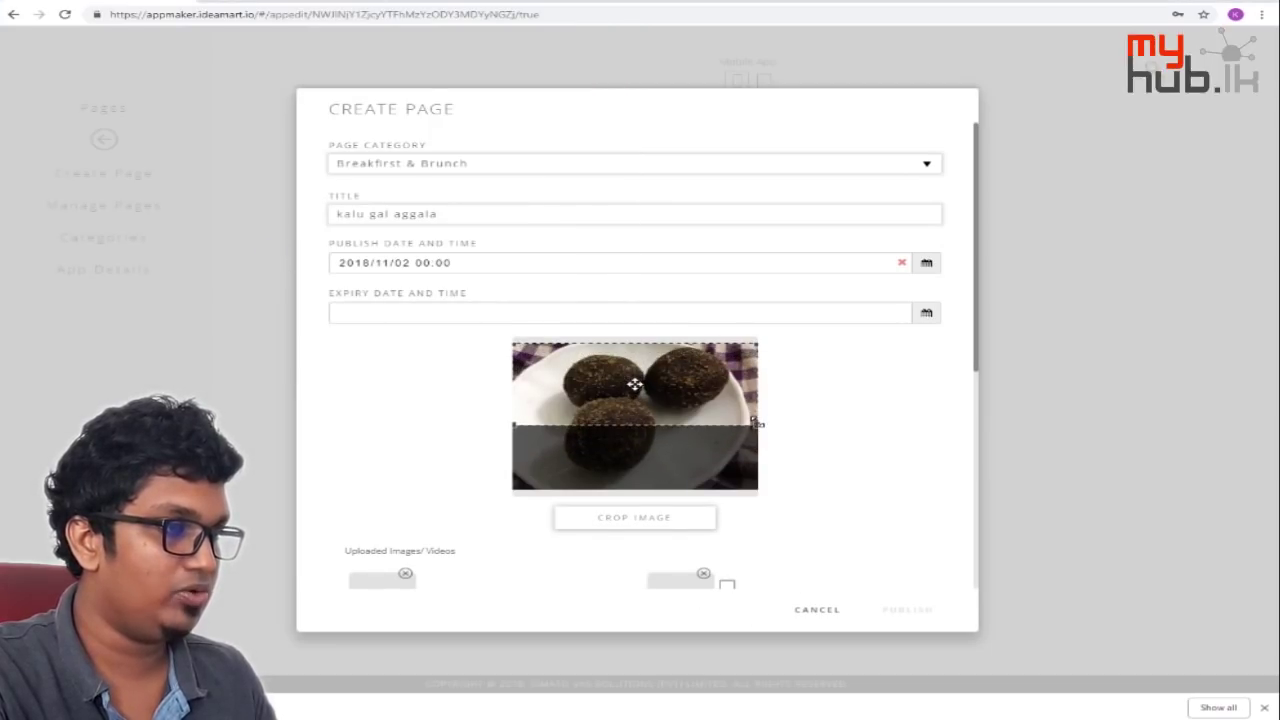
left_click_drag(766, 514, 729, 451)
left_click_drag(686, 403, 640, 400)
scroll(823, 512, "down", 3)
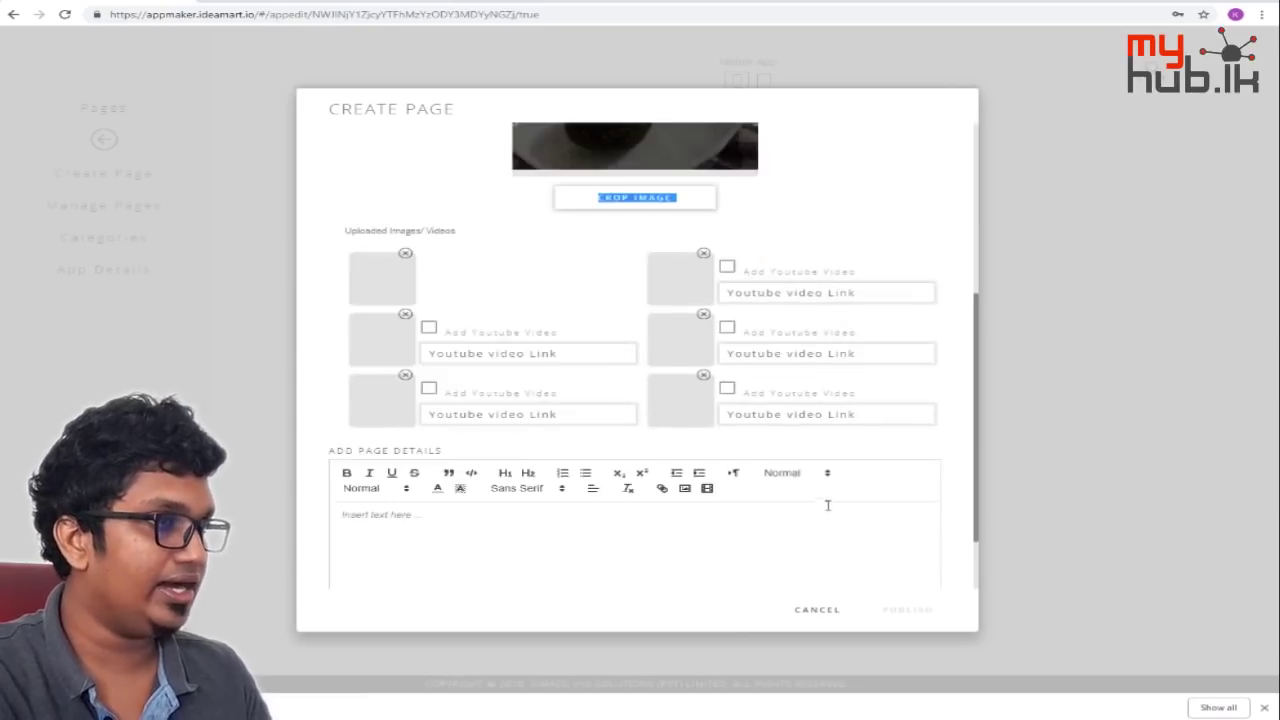
scroll(760, 450, "up", 2)
scroll(728, 420, "down", 1)
scroll(728, 404, "up", 1)
left_click_drag(680, 212, 611, 234)
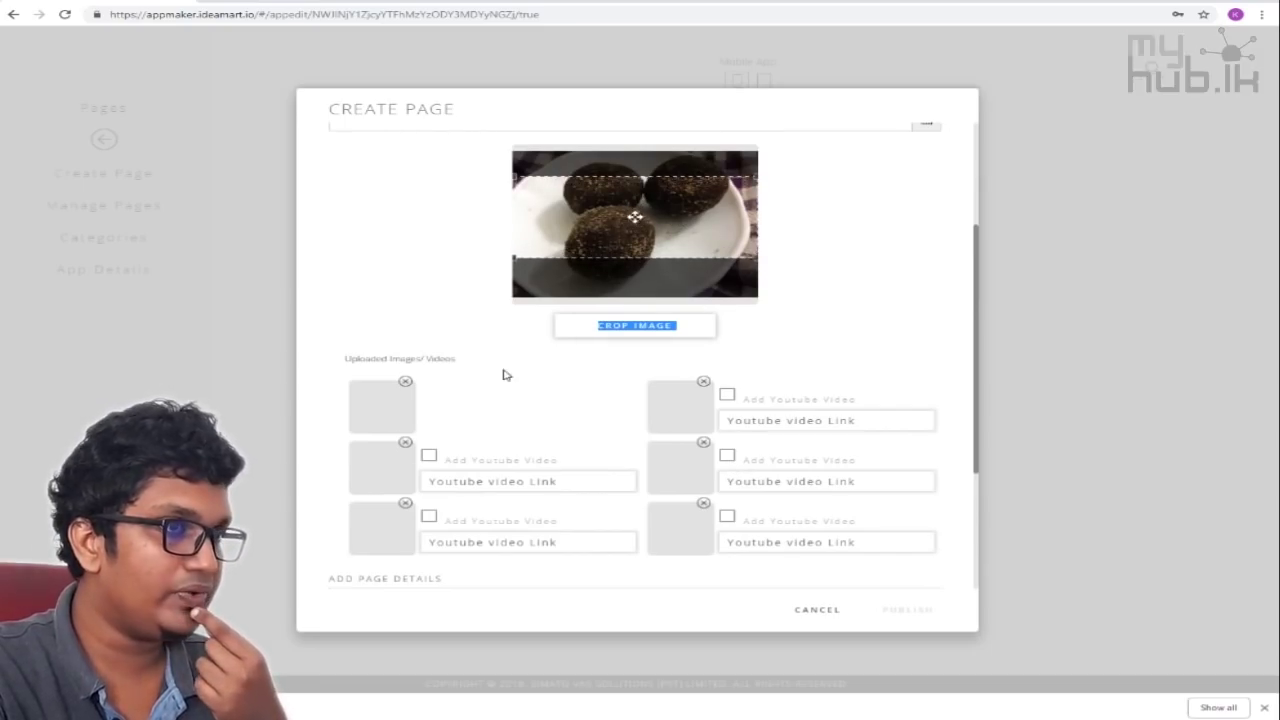
scroll(503, 374, "down", 1)
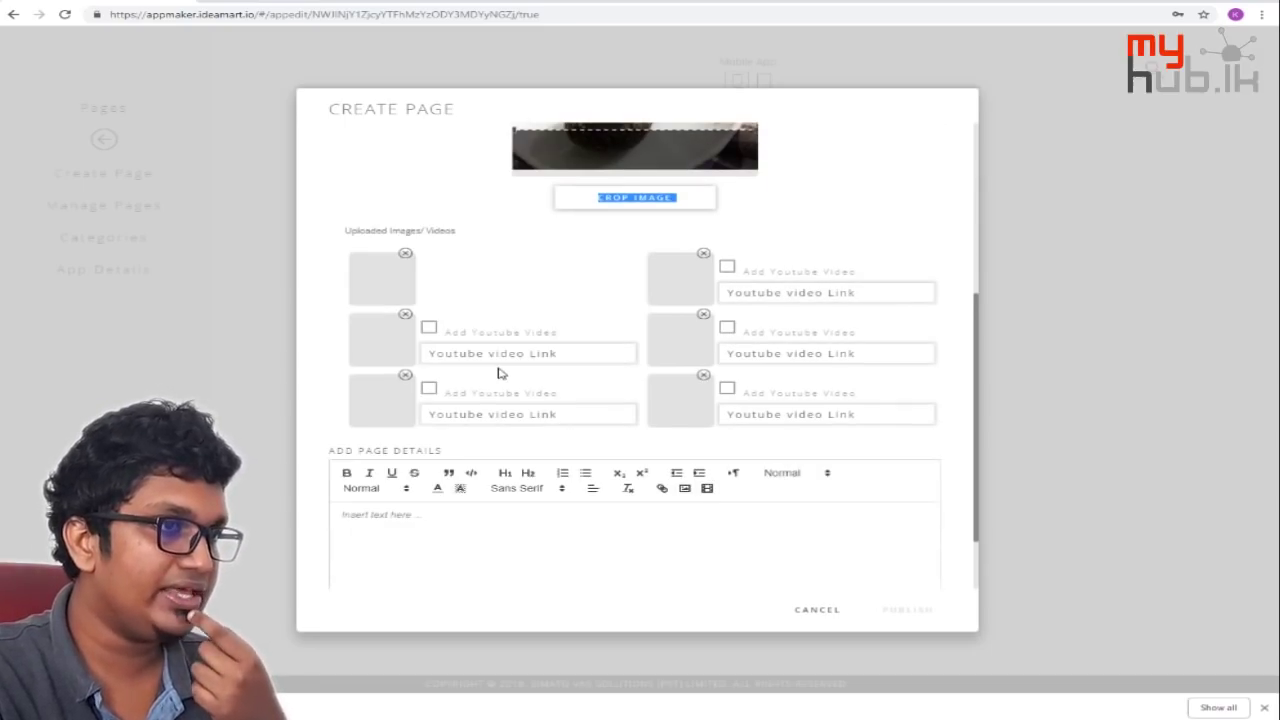
left_click(815, 293)
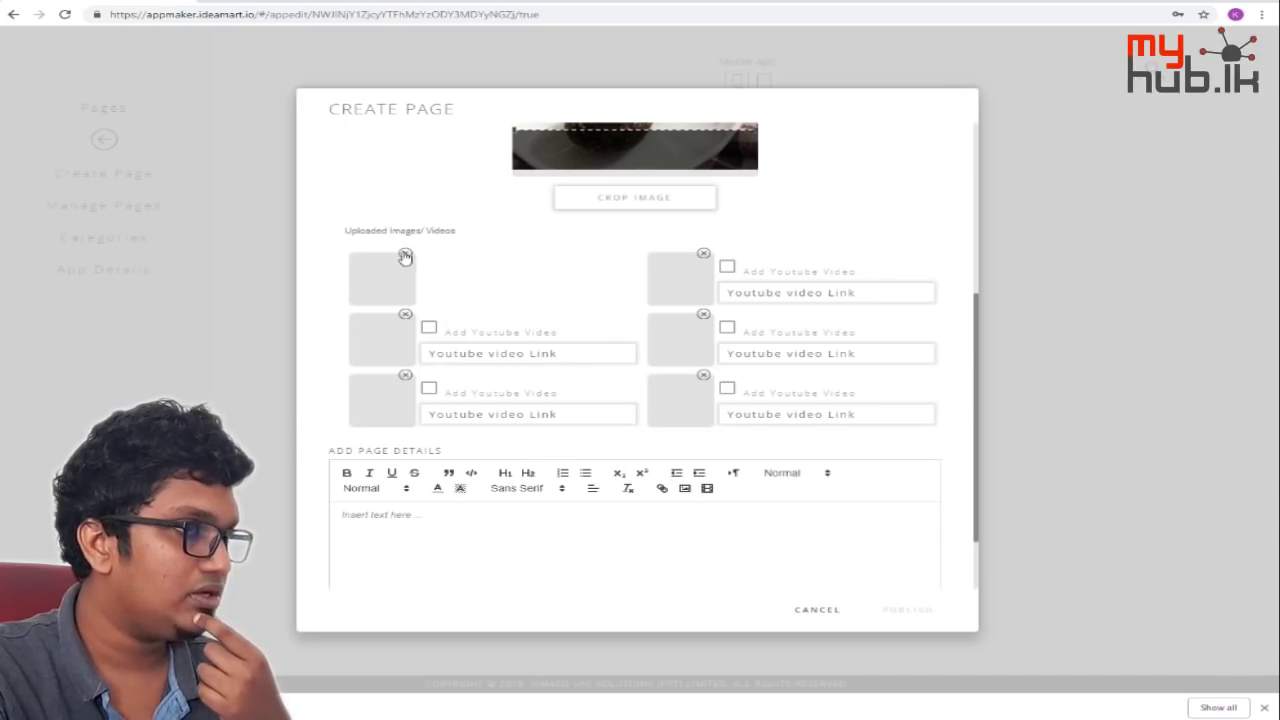
left_click(625, 199)
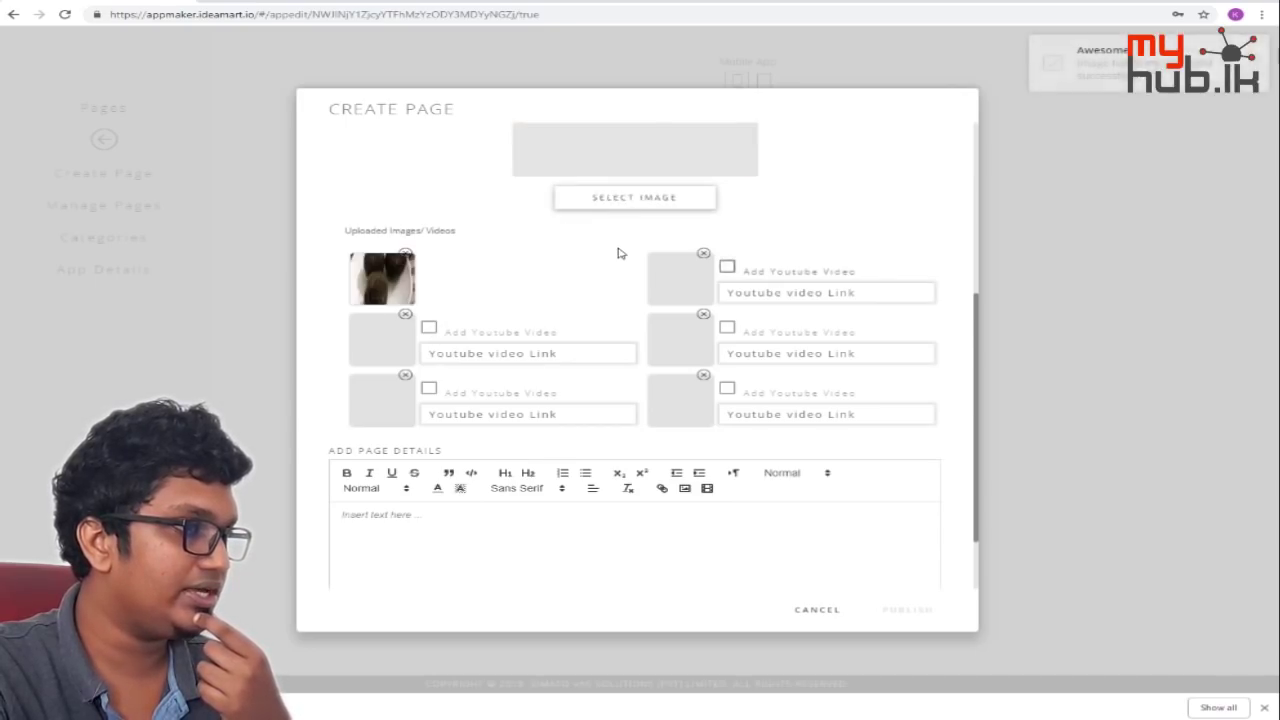
scroll(618, 255, "up", 2)
scroll(617, 251, "down", 4)
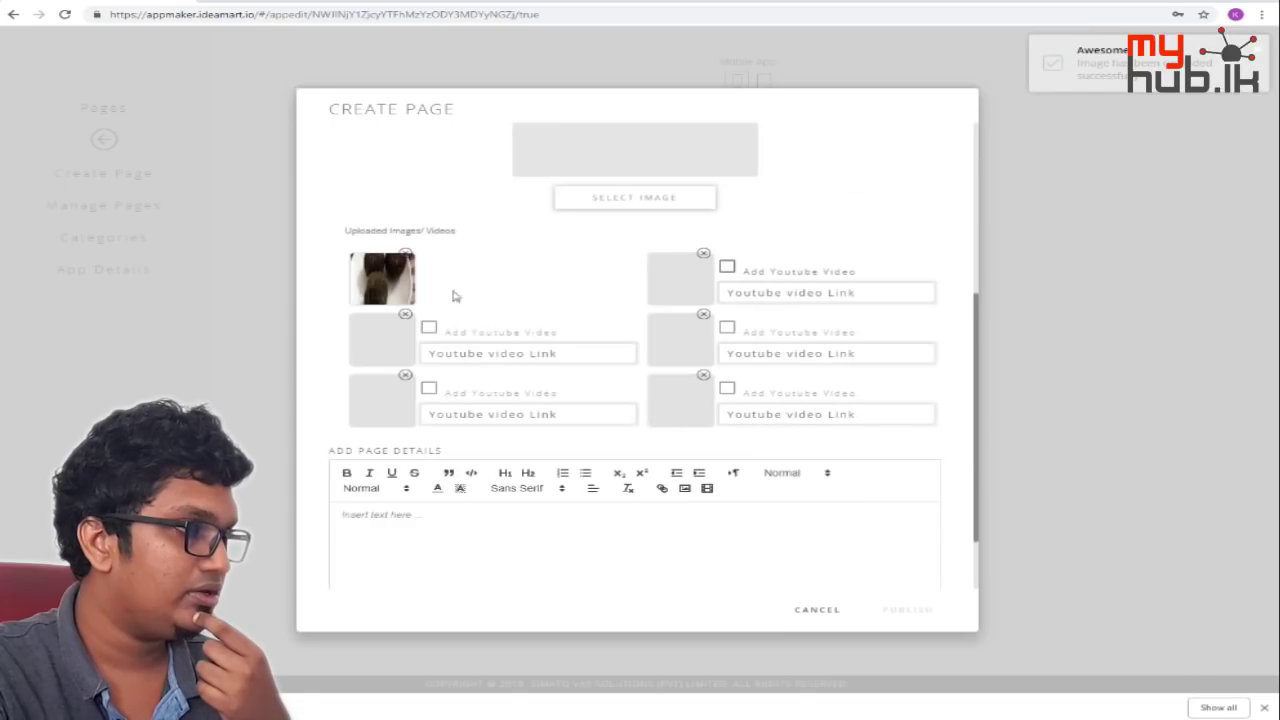
scroll(537, 291, "up", 2)
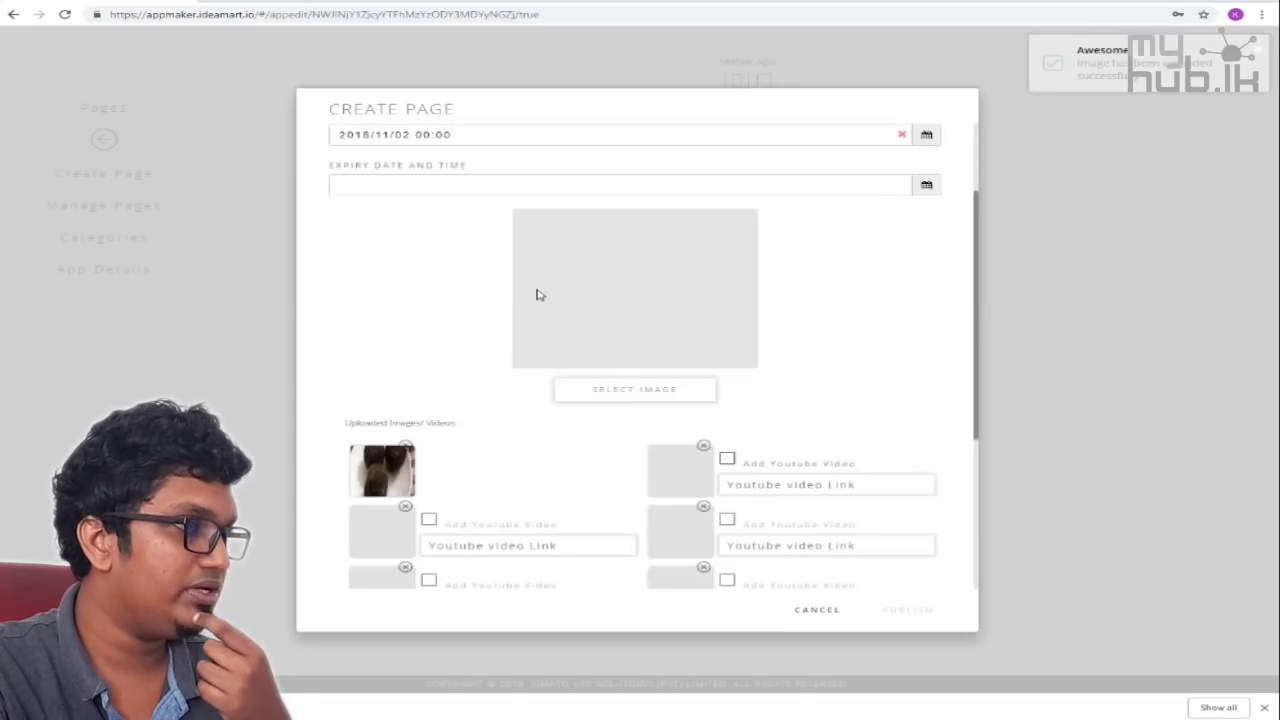
left_click(606, 392)
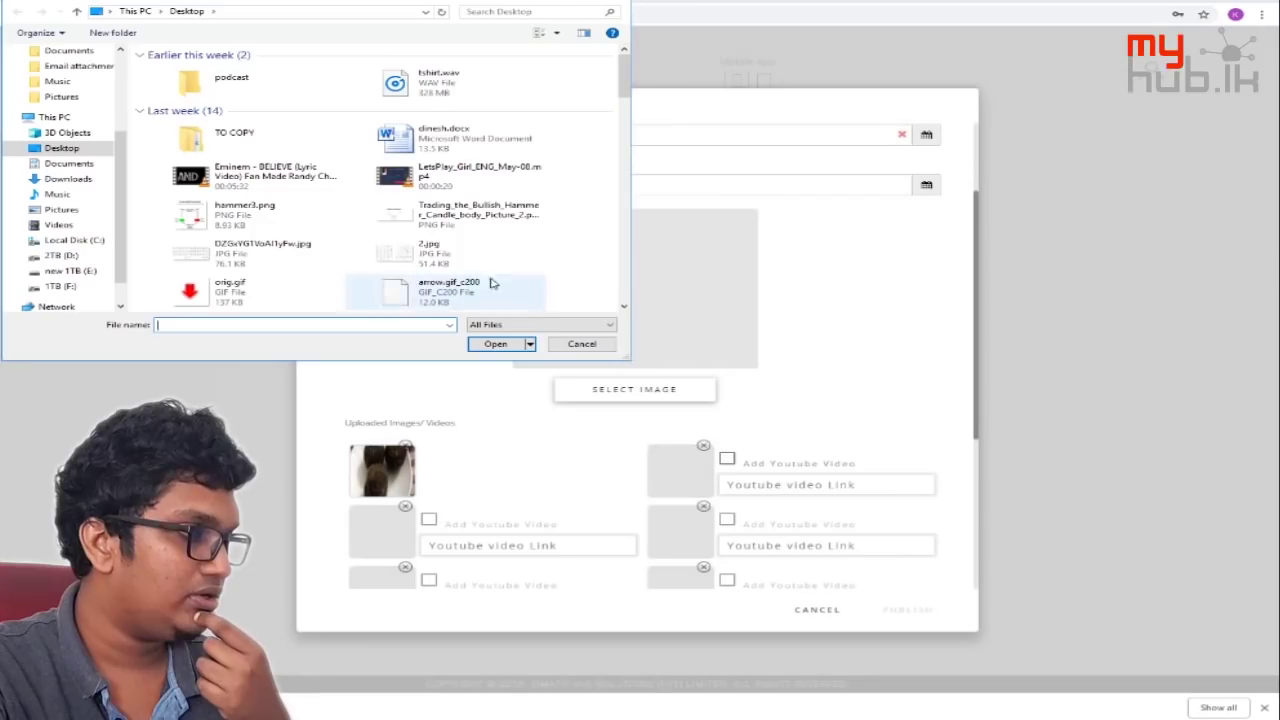
left_click(581, 343)
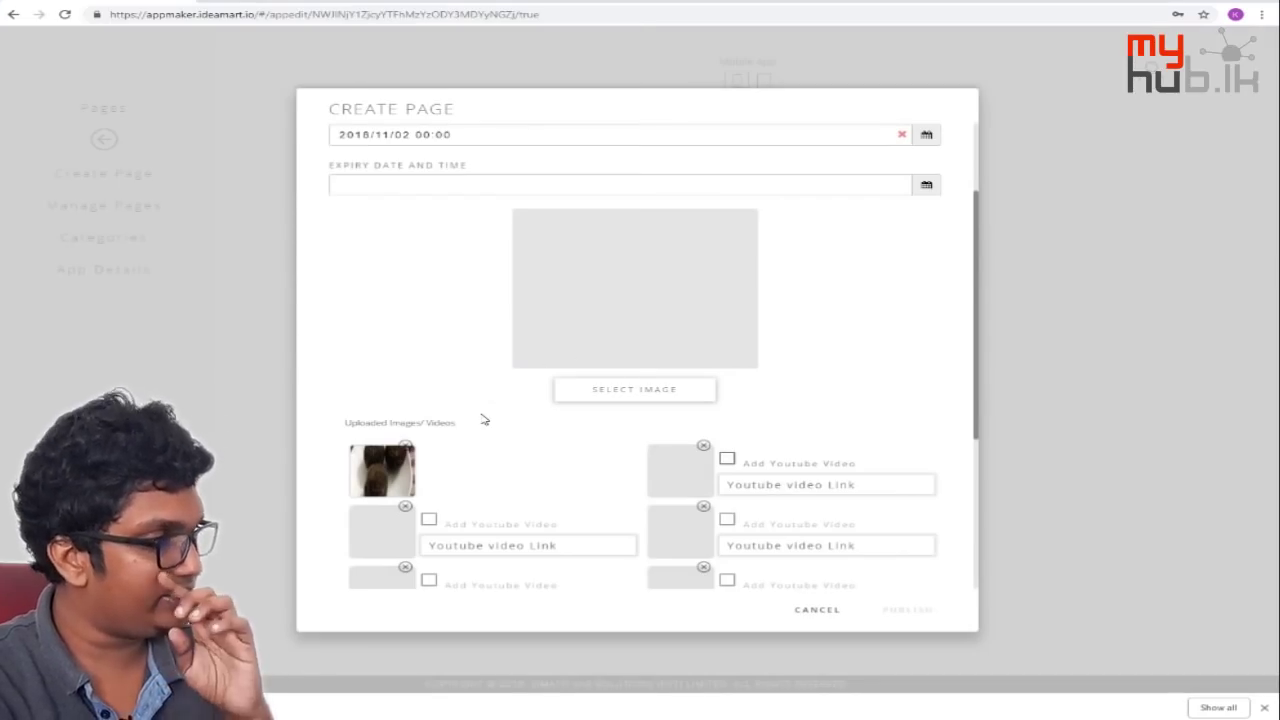
Set the second upload slot, beside the aggala photo, to use a YouTube video.
scroll(484, 419, "down", 2)
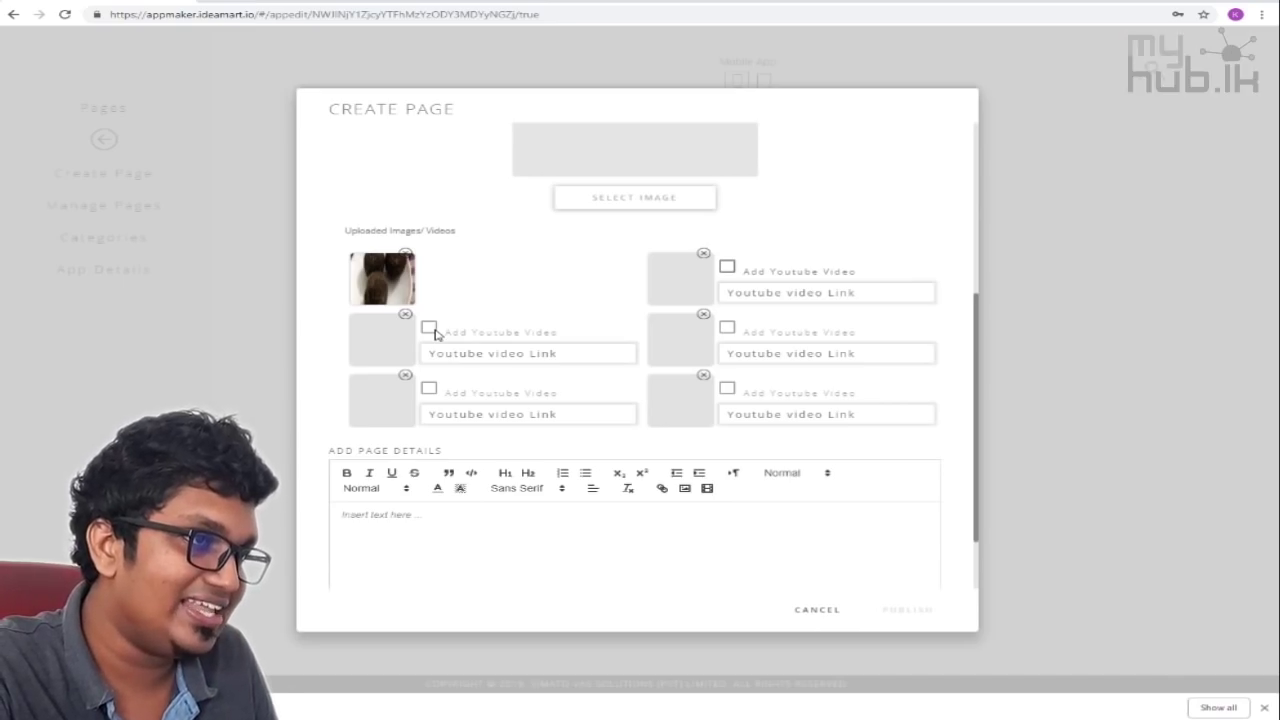
left_click(729, 266)
left_click(747, 290)
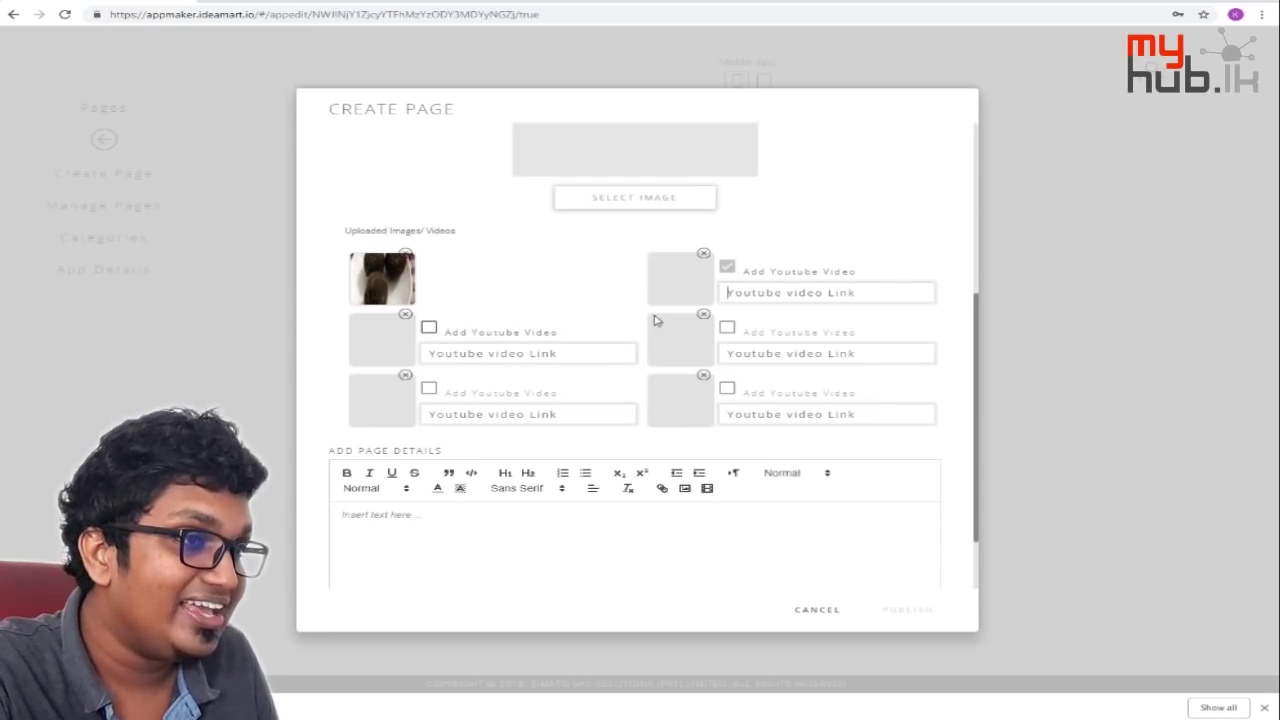
left_click(727, 267)
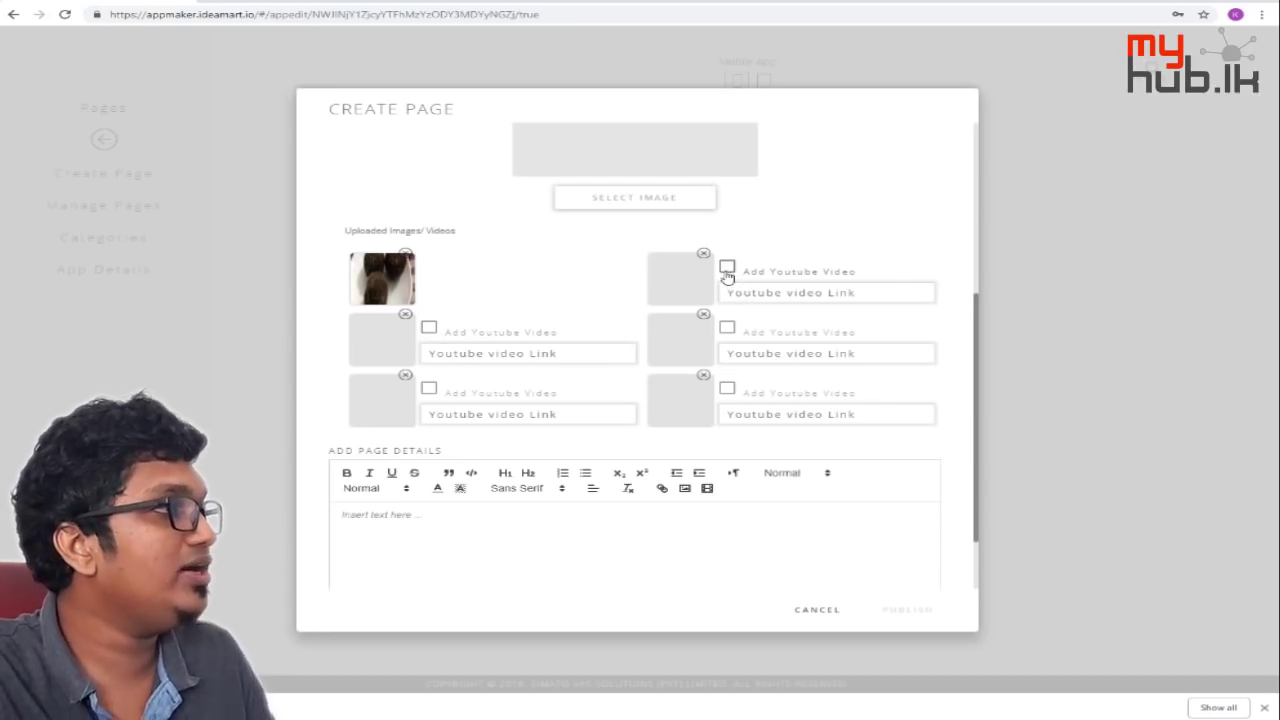
In the Google tab, search for "aggala youtube" and open the Aggala recipe video by Apé Amma.
key("ctrl+Tab")
left_click(292, 14)
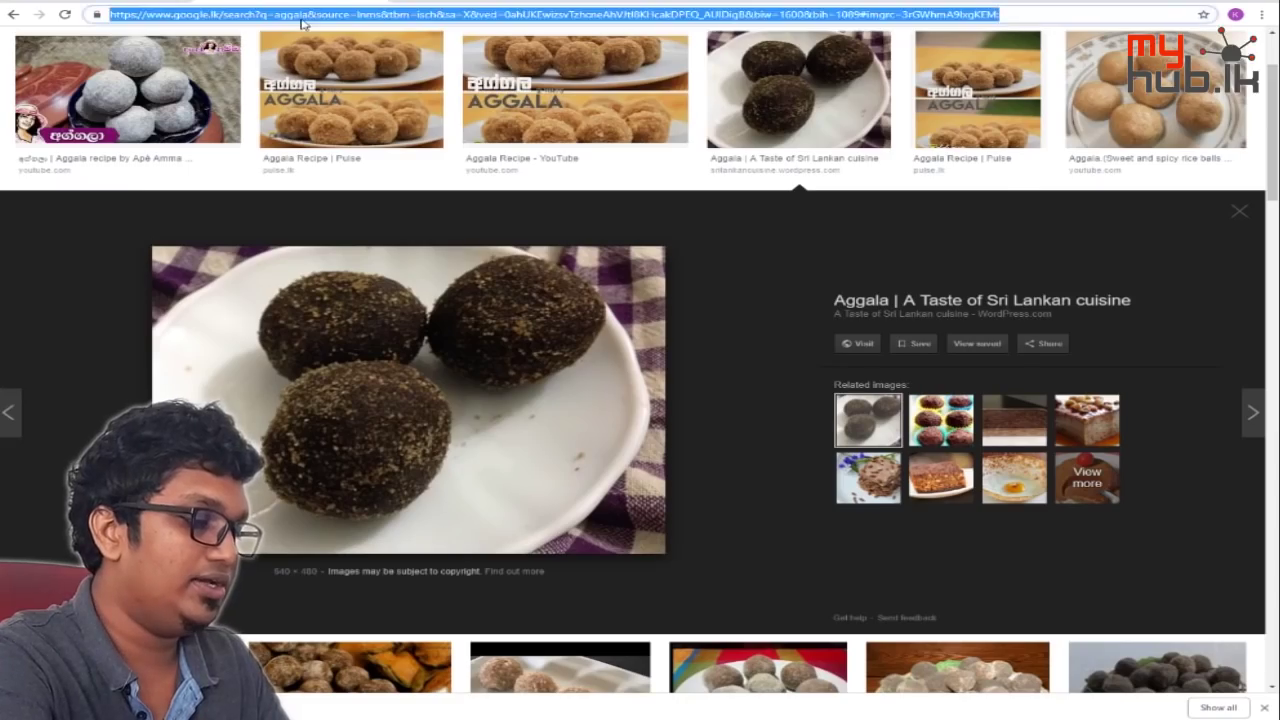
type("aggala ")
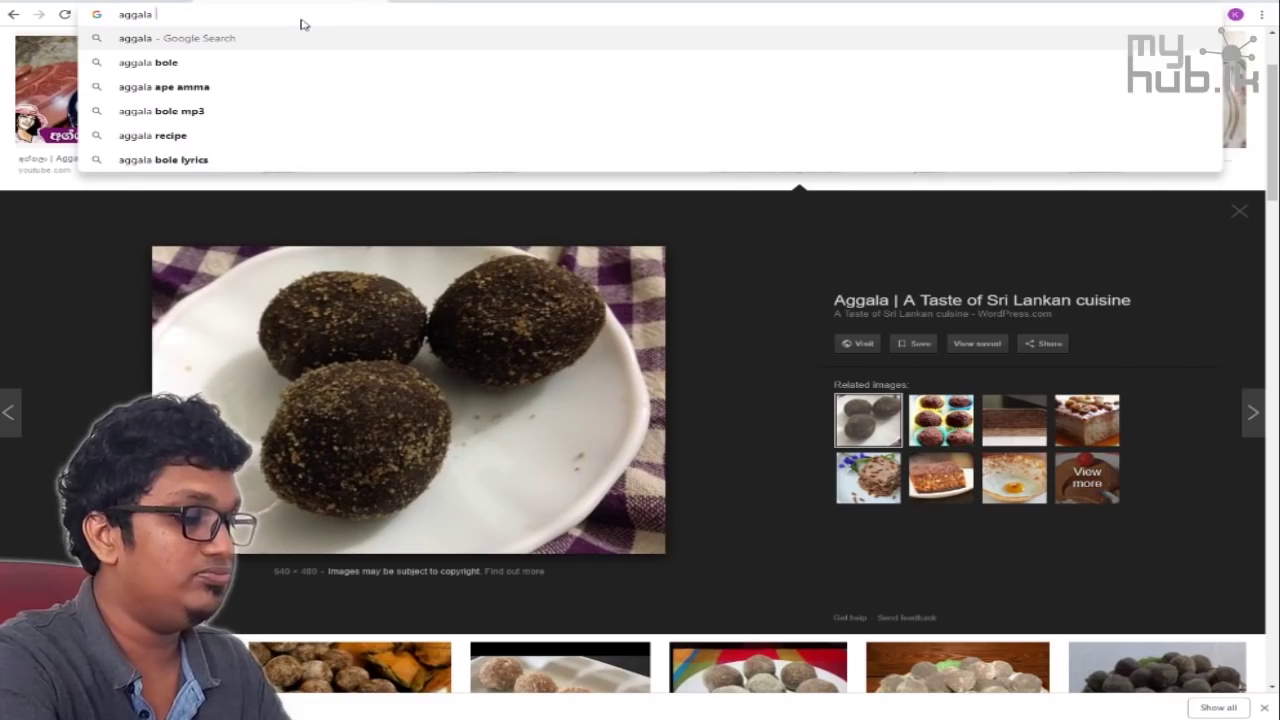
type("youtube")
key("Return")
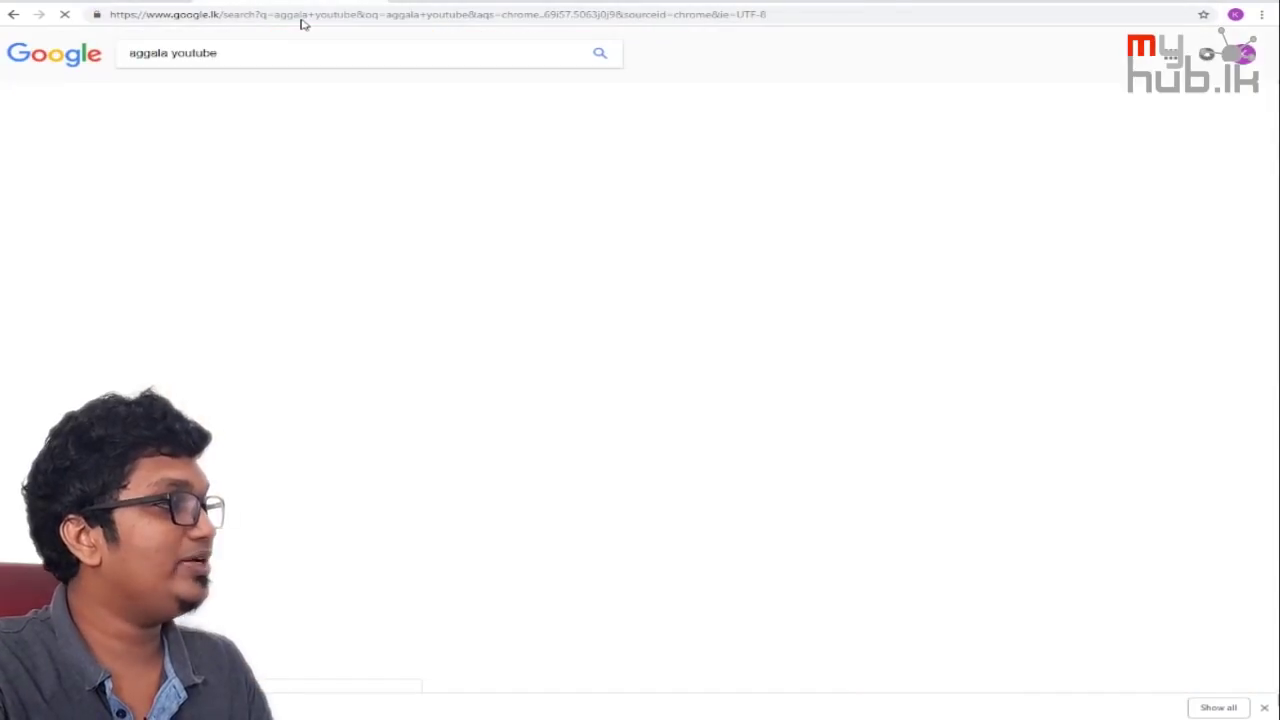
left_click(288, 148)
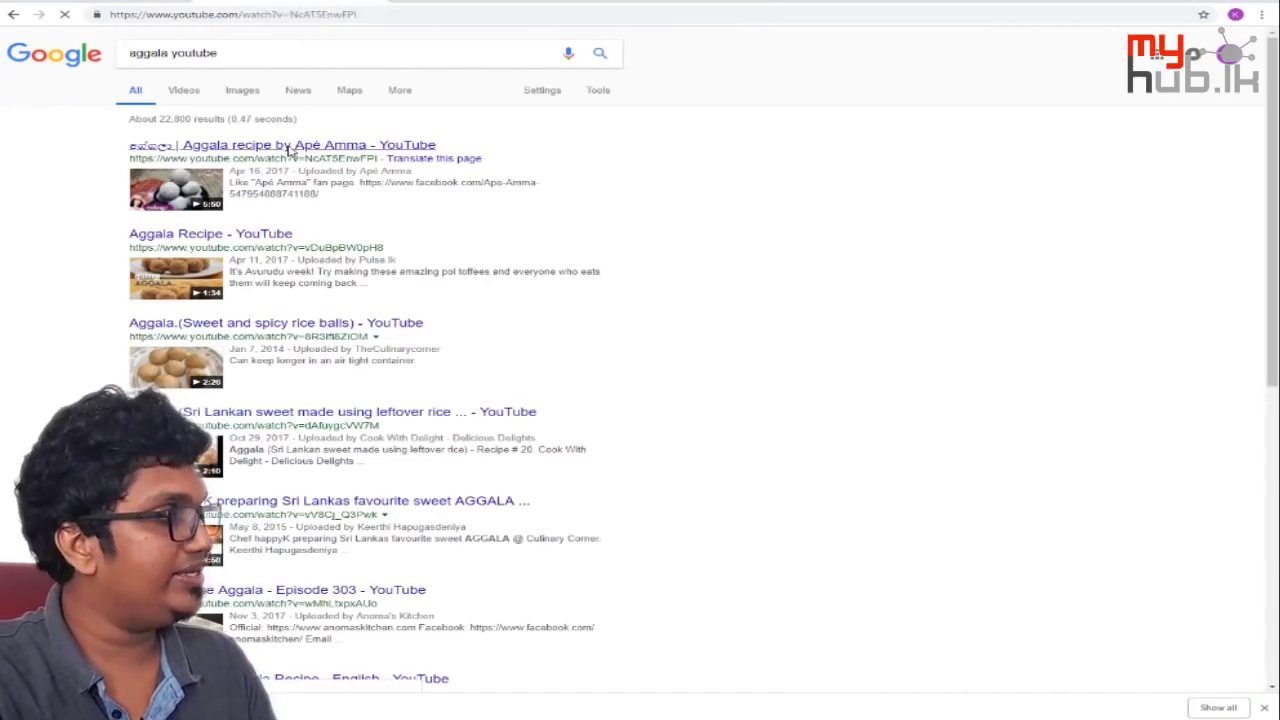
Copy the video's web address and enter it as the YouTube video link of the page's second upload slot.
left_click(295, 14)
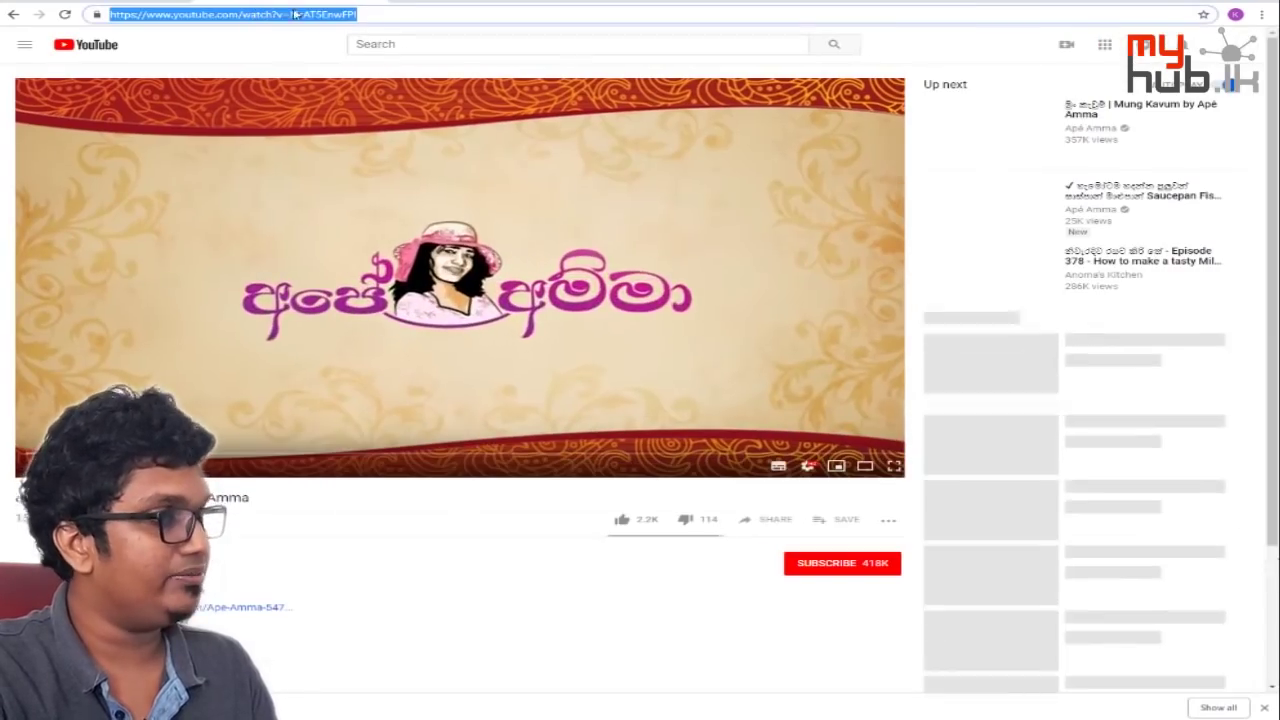
key("ctrl+Tab")
left_click(771, 292)
key("ctrl+v")
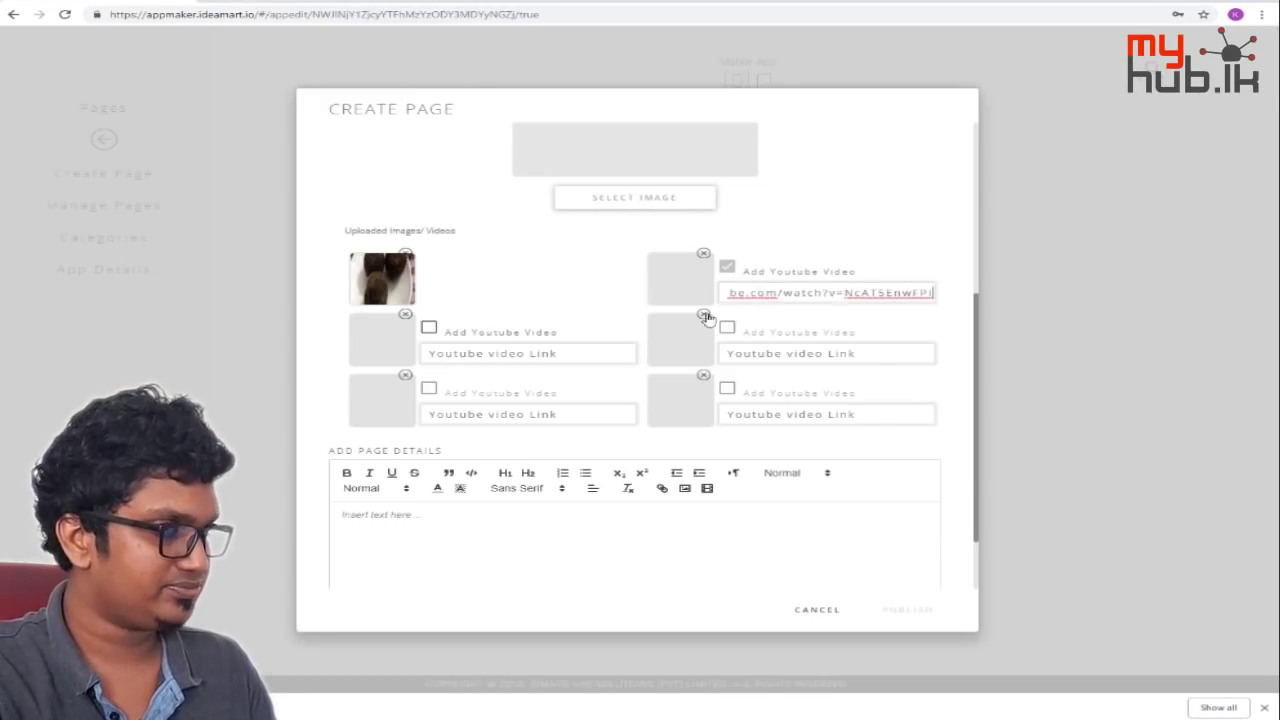
Start the page details with the heading line "aggala maaluwa".
left_click(445, 550)
scroll(445, 550, "down", 2)
type("agg")
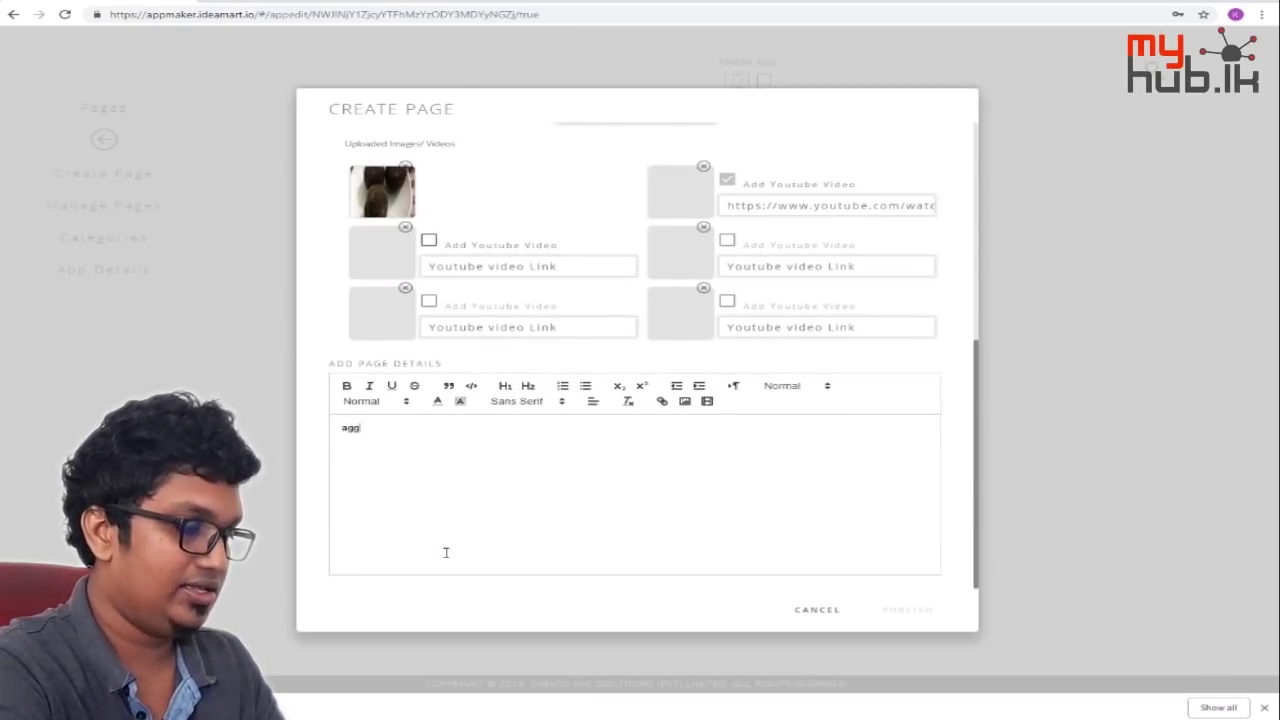
type("ala ma")
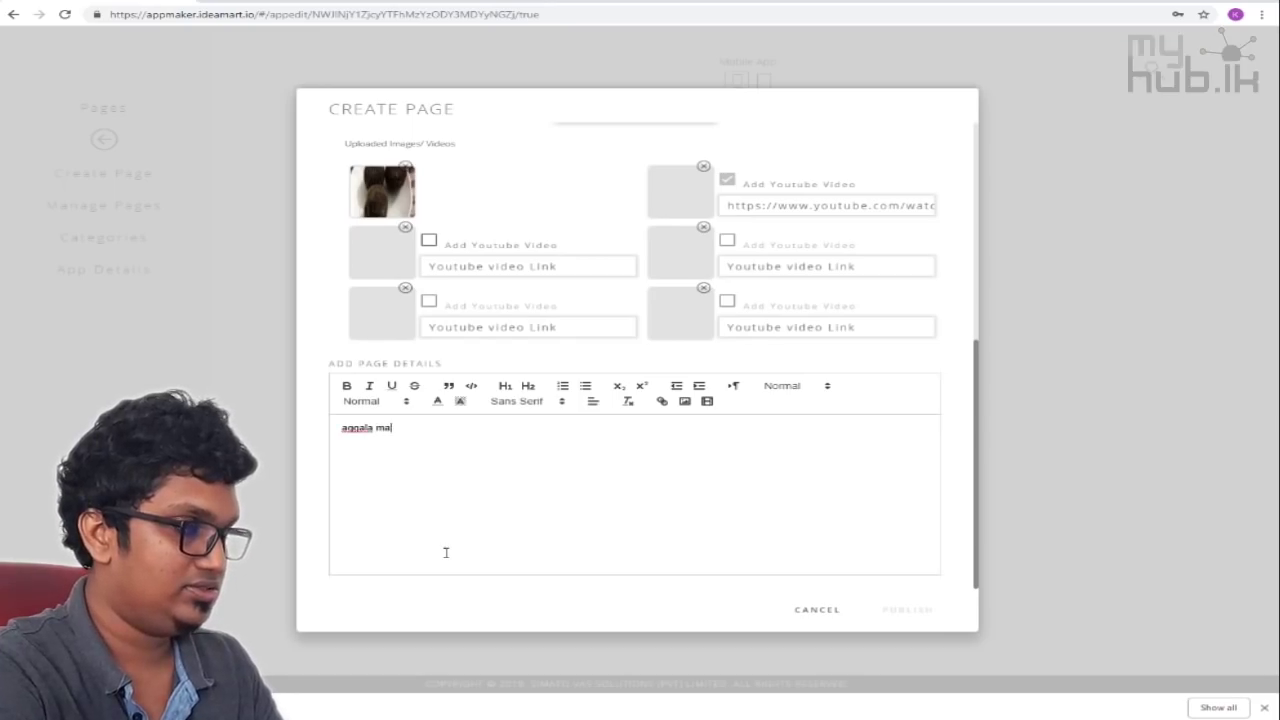
type("aluwa  ")
Add the ingredient lines "rampe 10g" and "kalu gal kudu 30g" below the heading in the page details.
type("ram")
type("pe ")
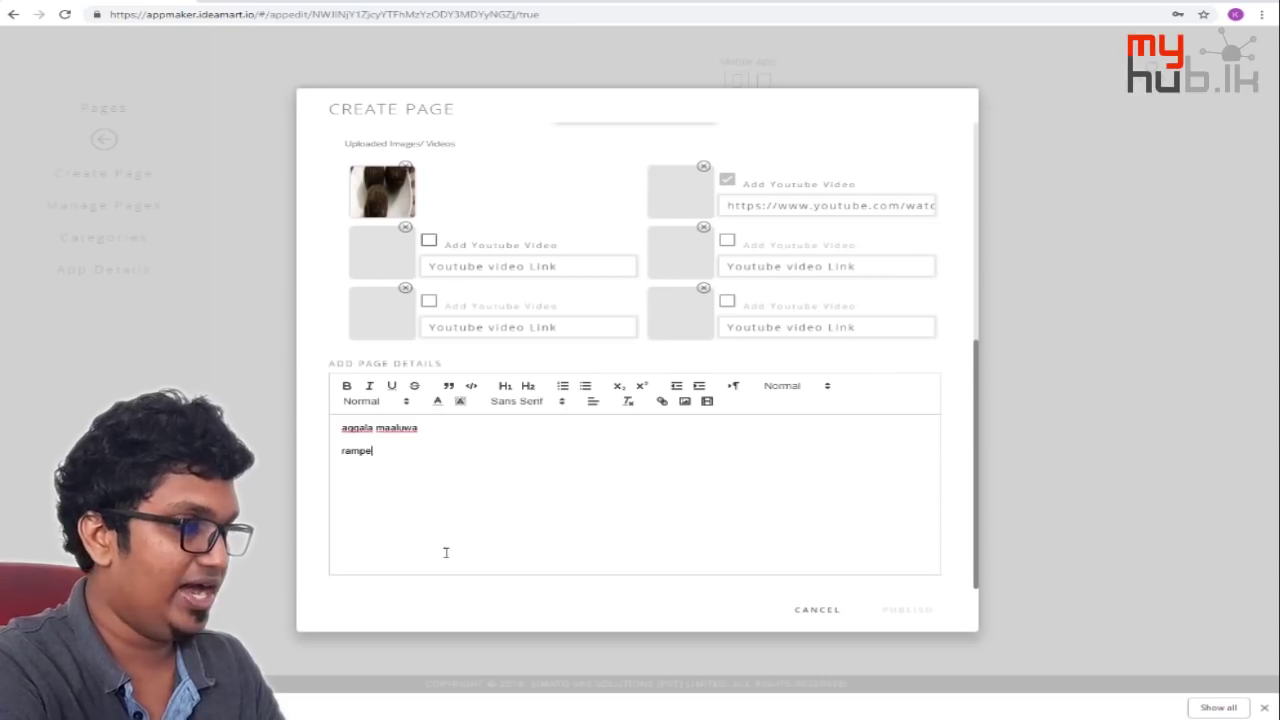
type("10g")
key("Return")
type("kalu gal kudu ")
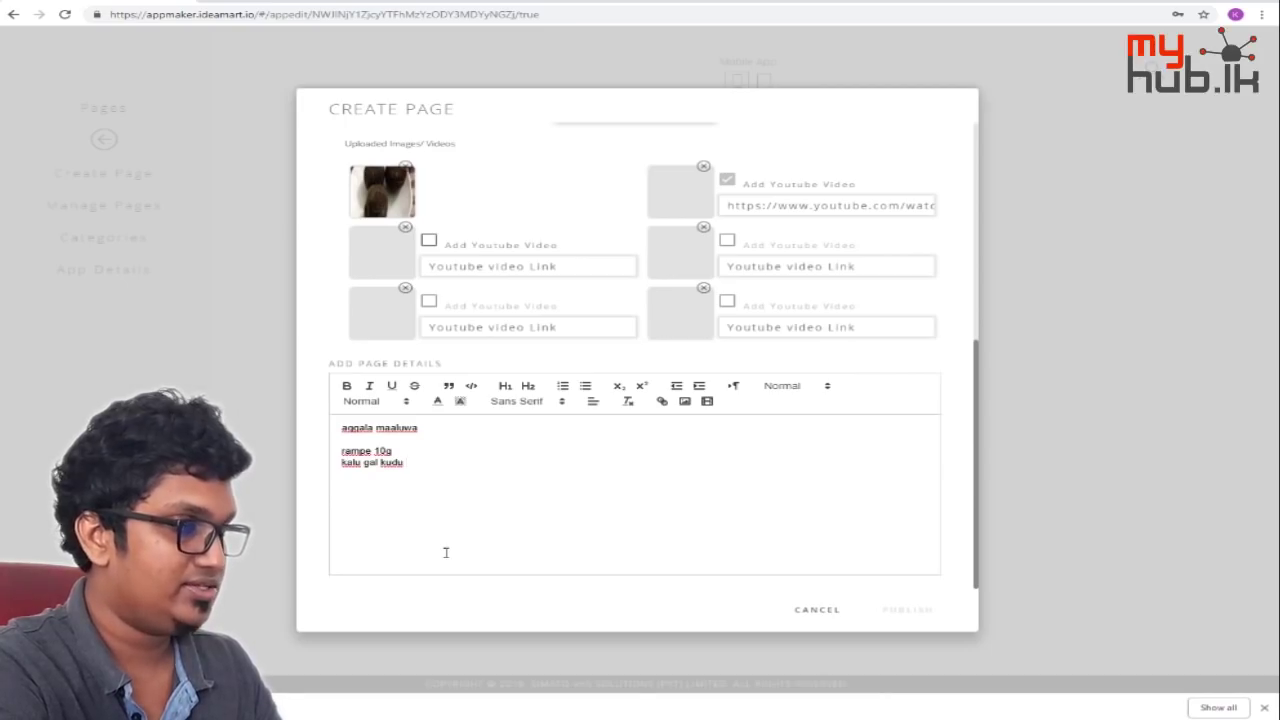
type("30")
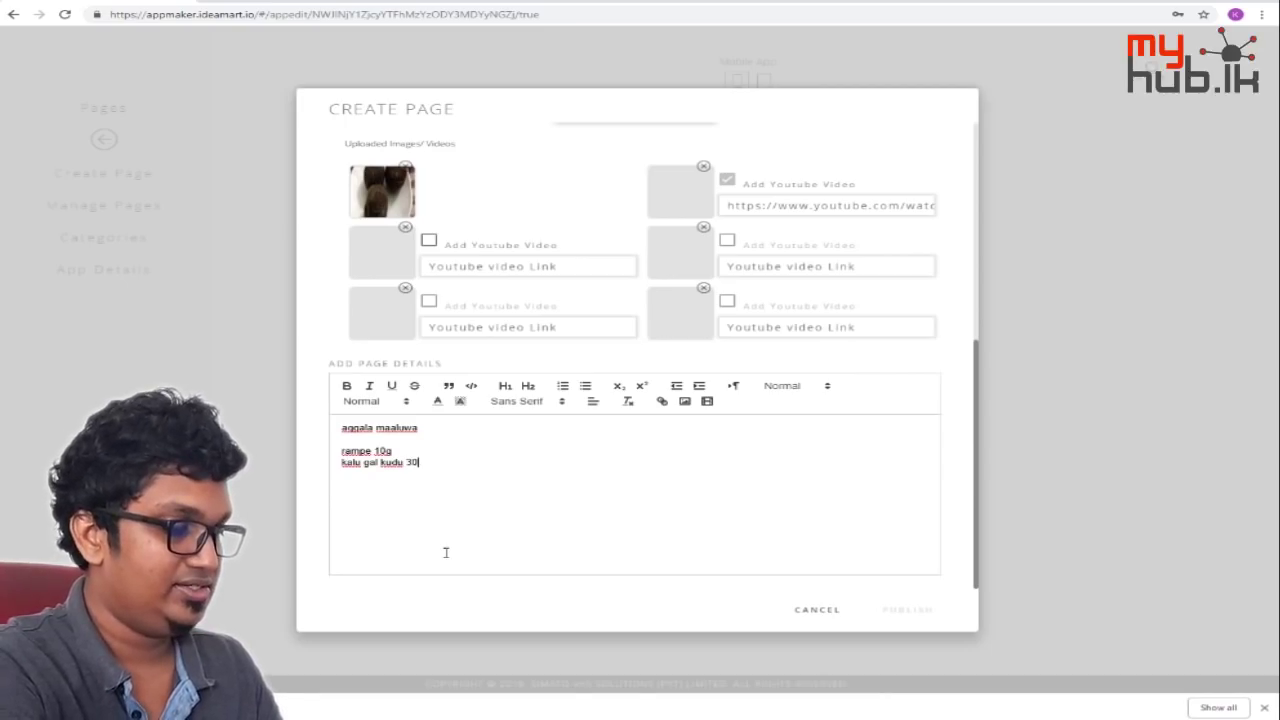
type("g")
key("Return")
Add the ingredient lines "lunu 50g" and "dadiya 5g" to the page details.
type("lu")
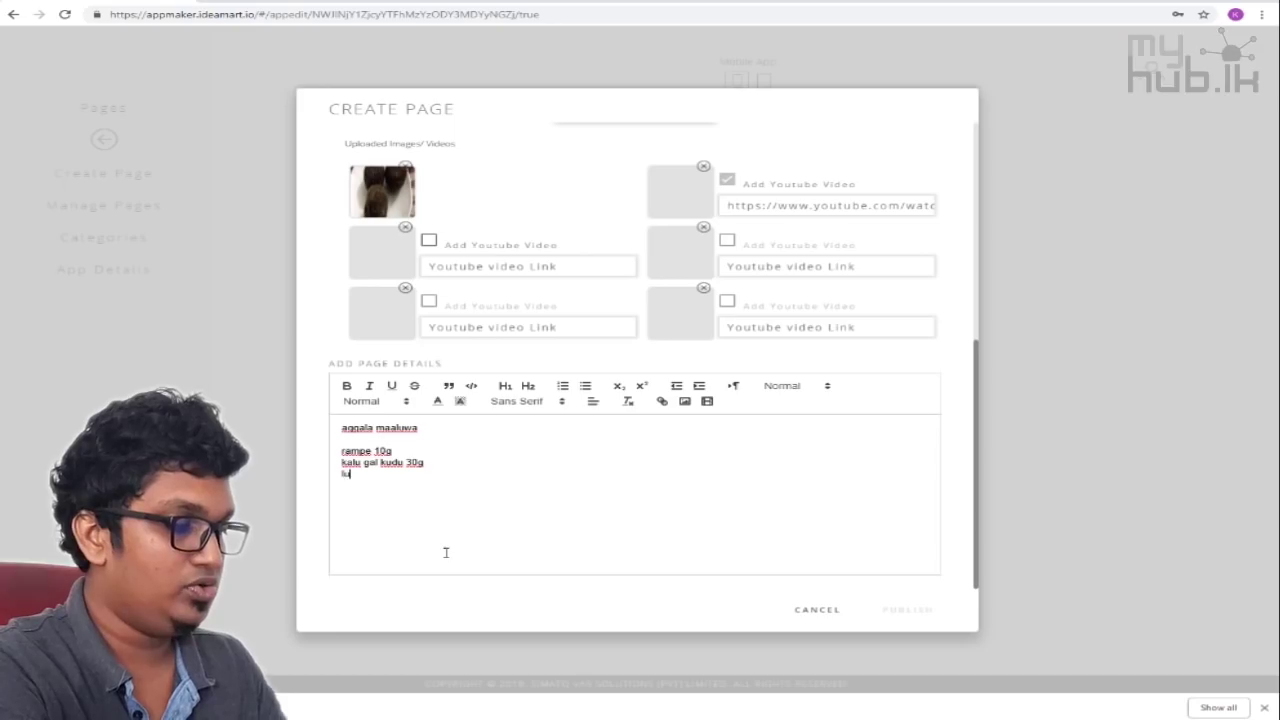
type("nu 50g")
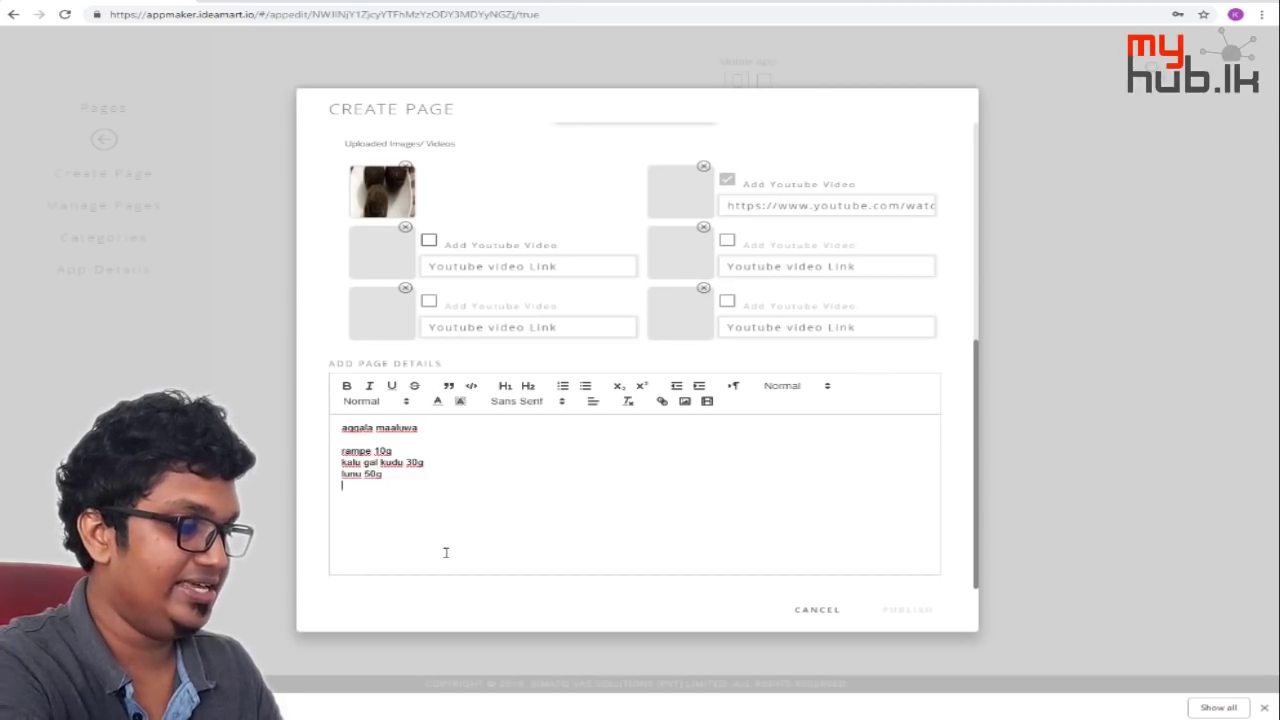
key("Return")
type("dadi")
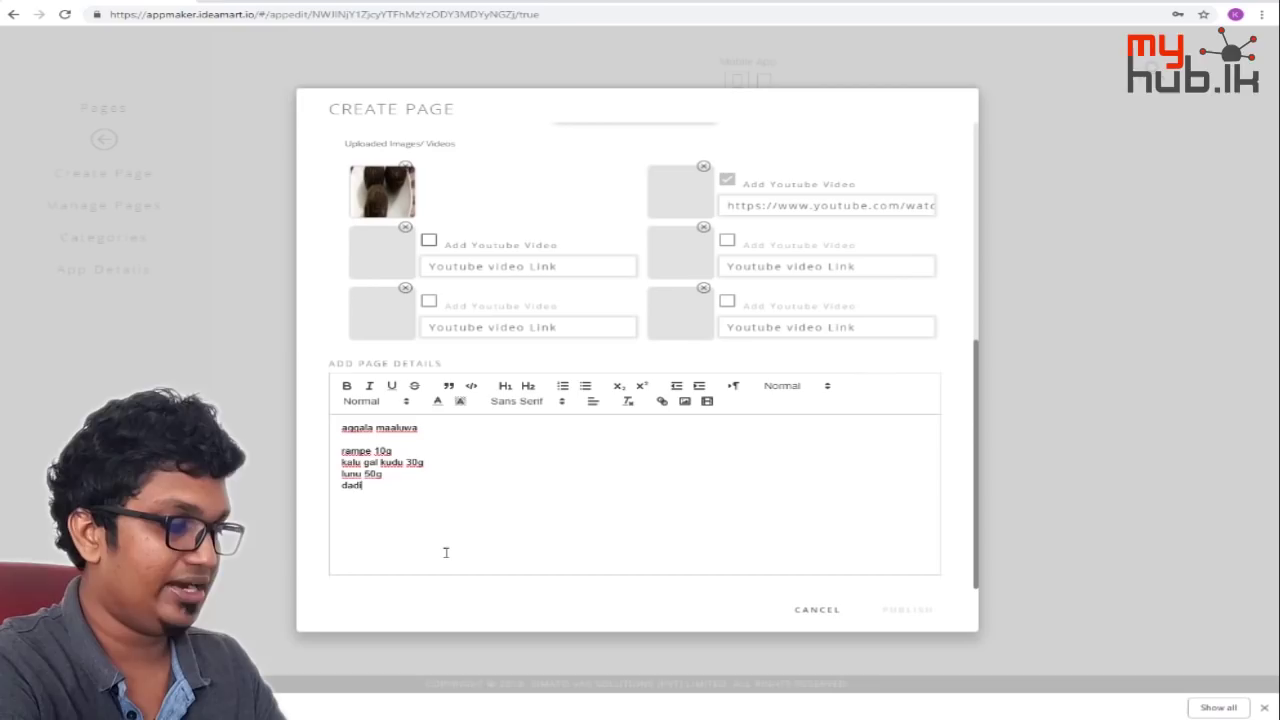
type("ya")
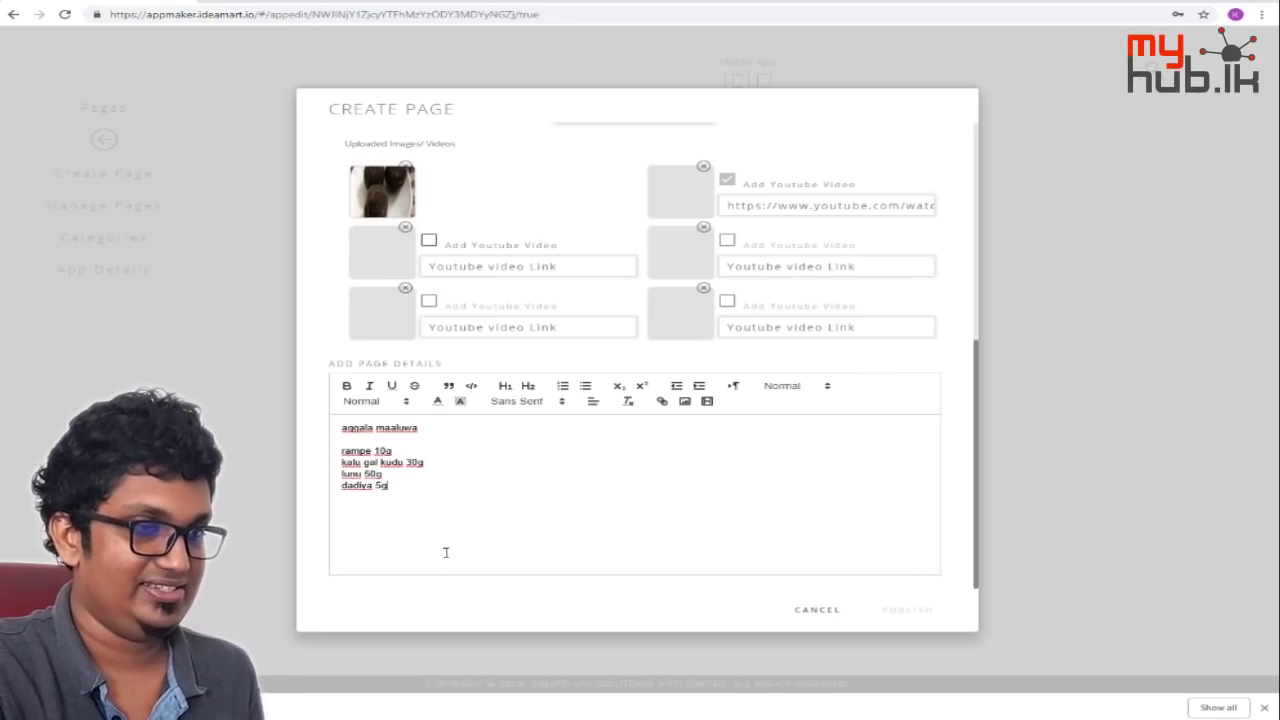
type(" 5g")
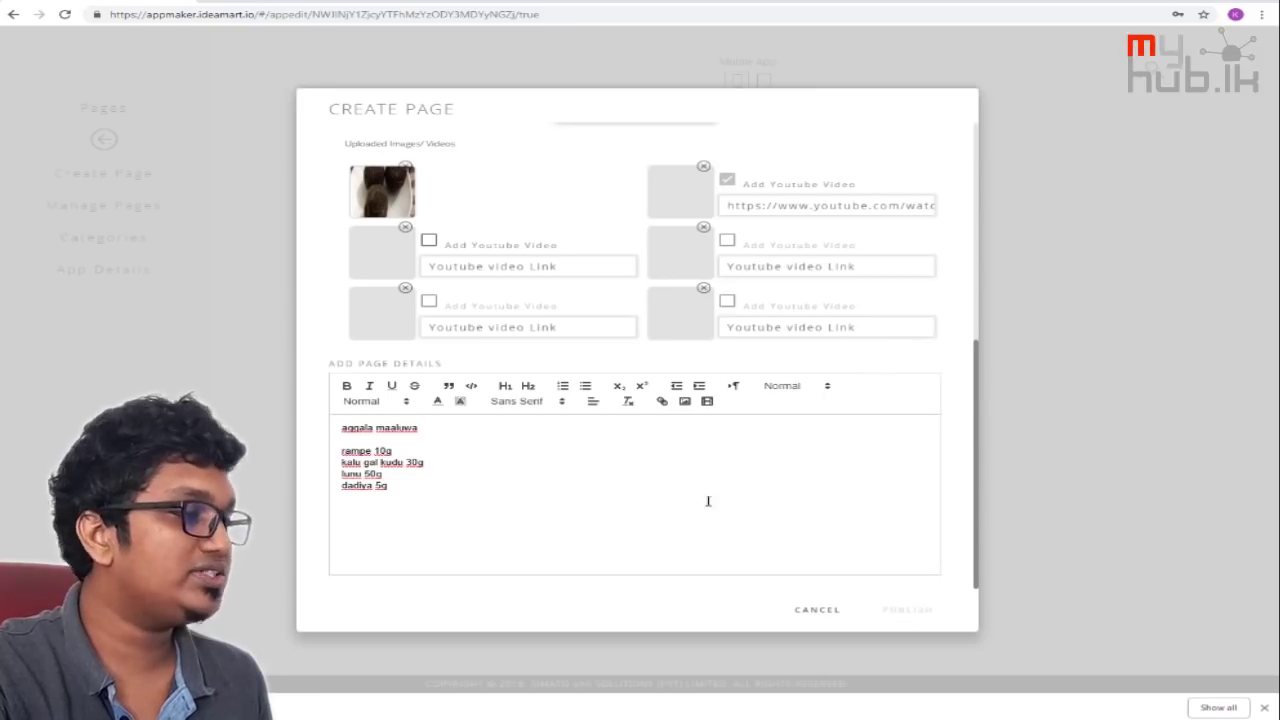
Set the page's publish date to 22 November 2018 and try to adjust its time.
scroll(687, 478, "up", 3)
scroll(596, 395, "up", 2)
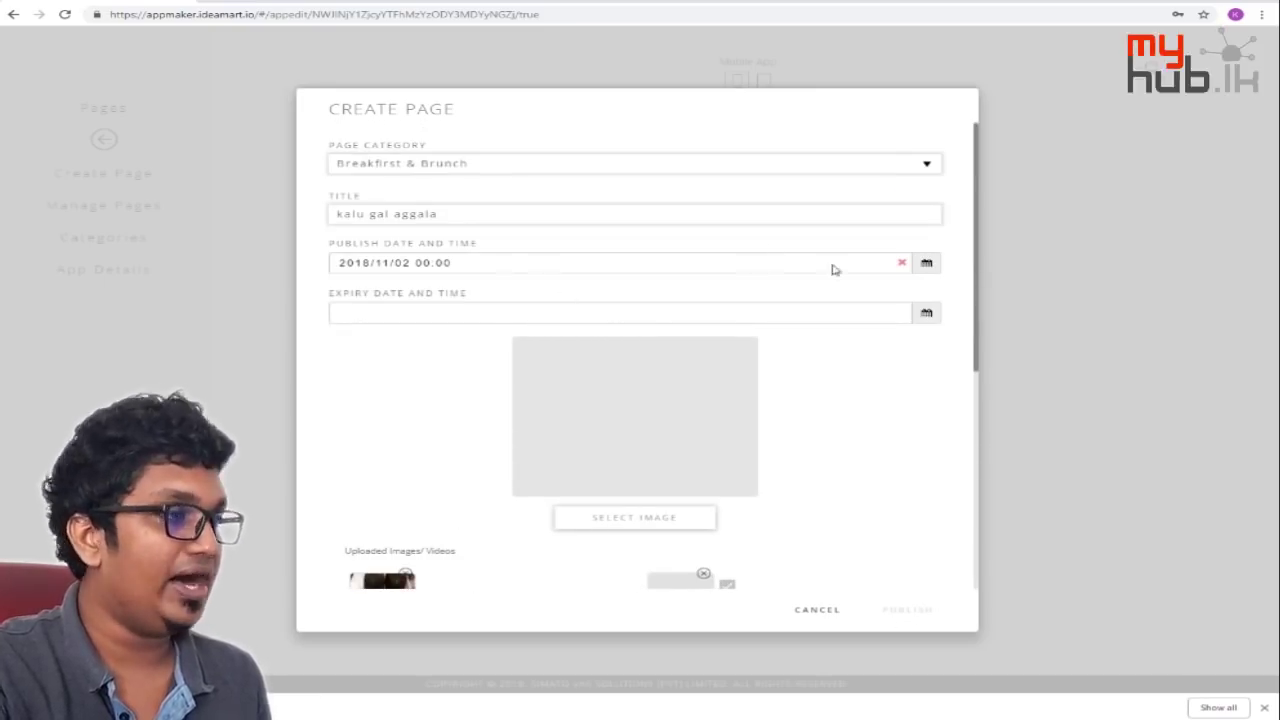
left_click(928, 263)
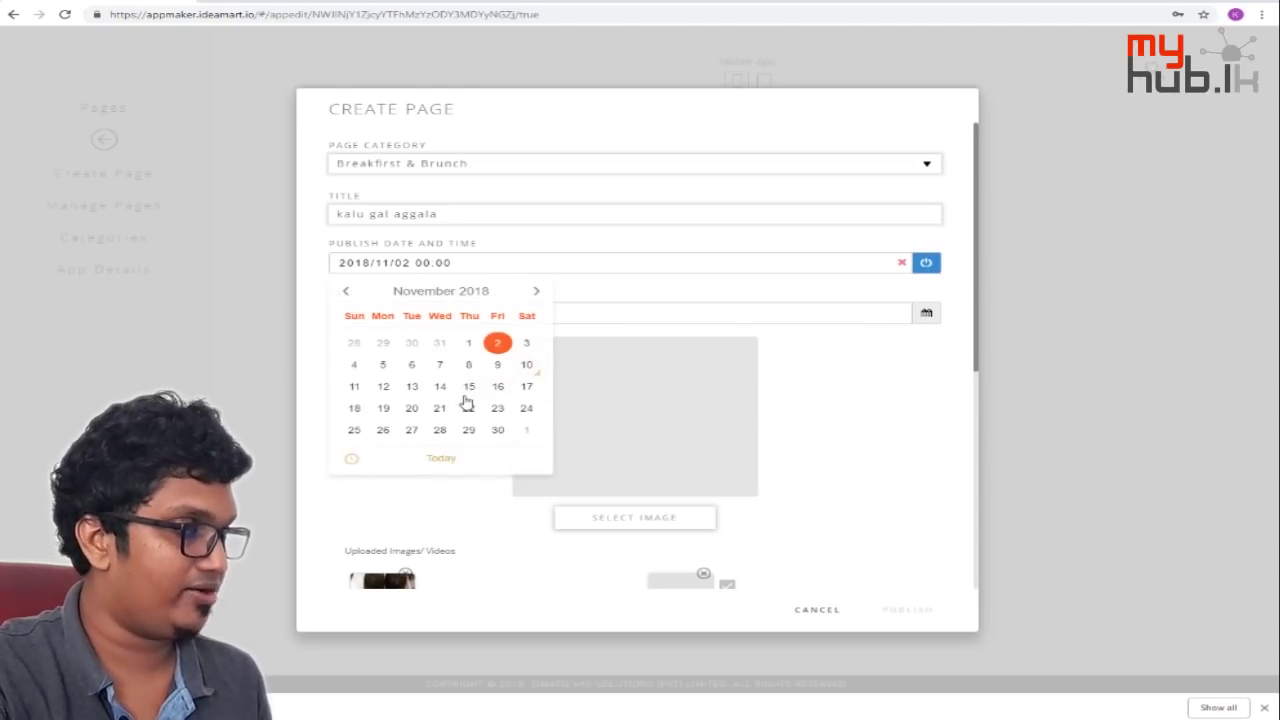
left_click(469, 408)
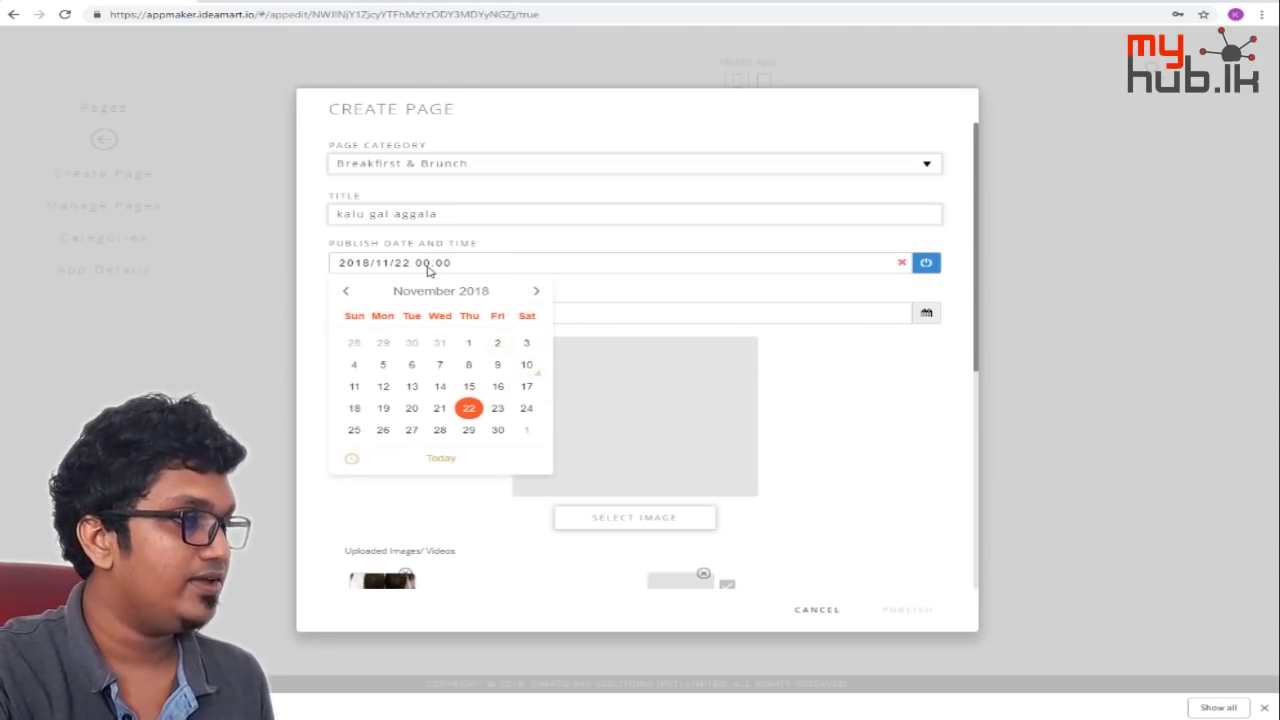
left_click(537, 290)
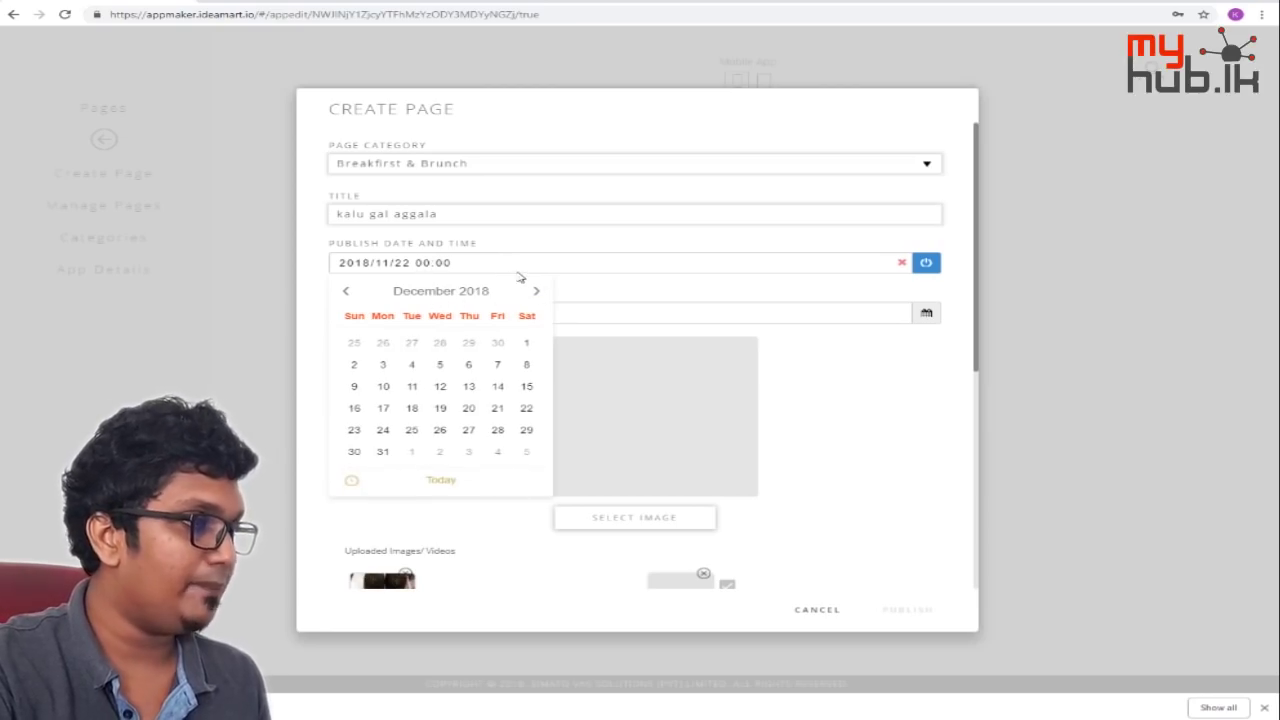
triple_click(452, 263)
left_click(453, 264)
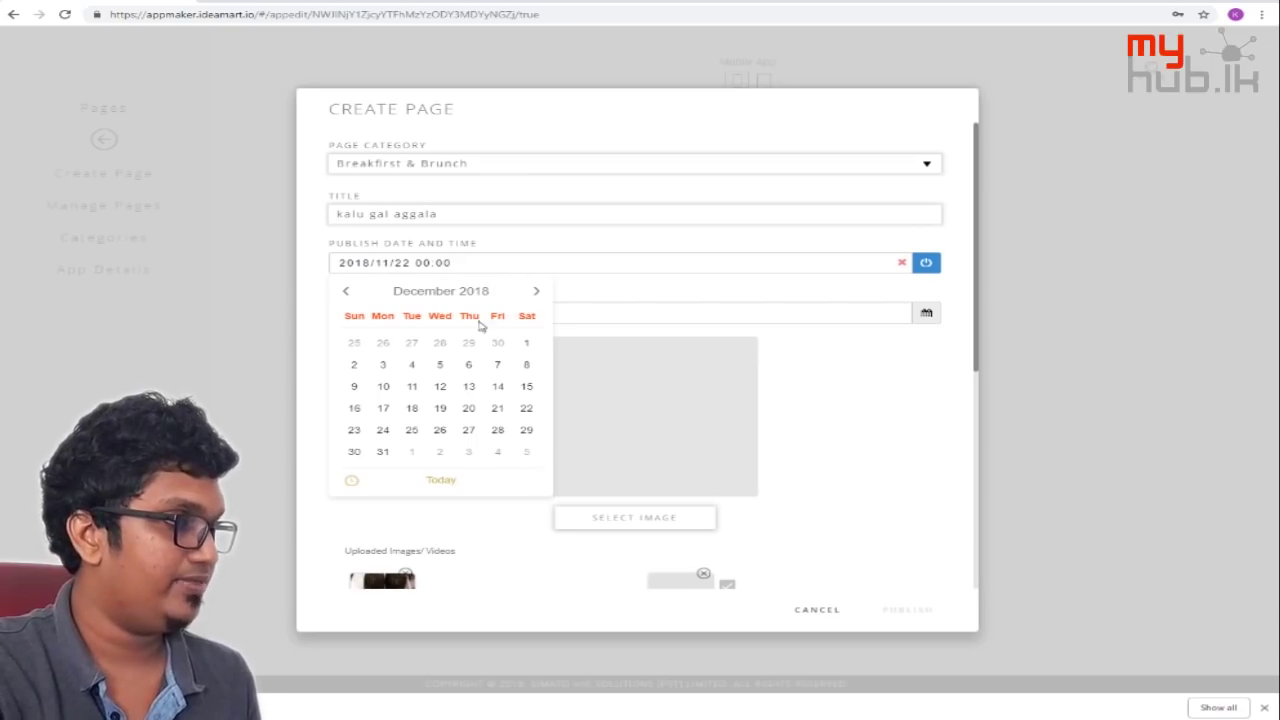
double_click(444, 263)
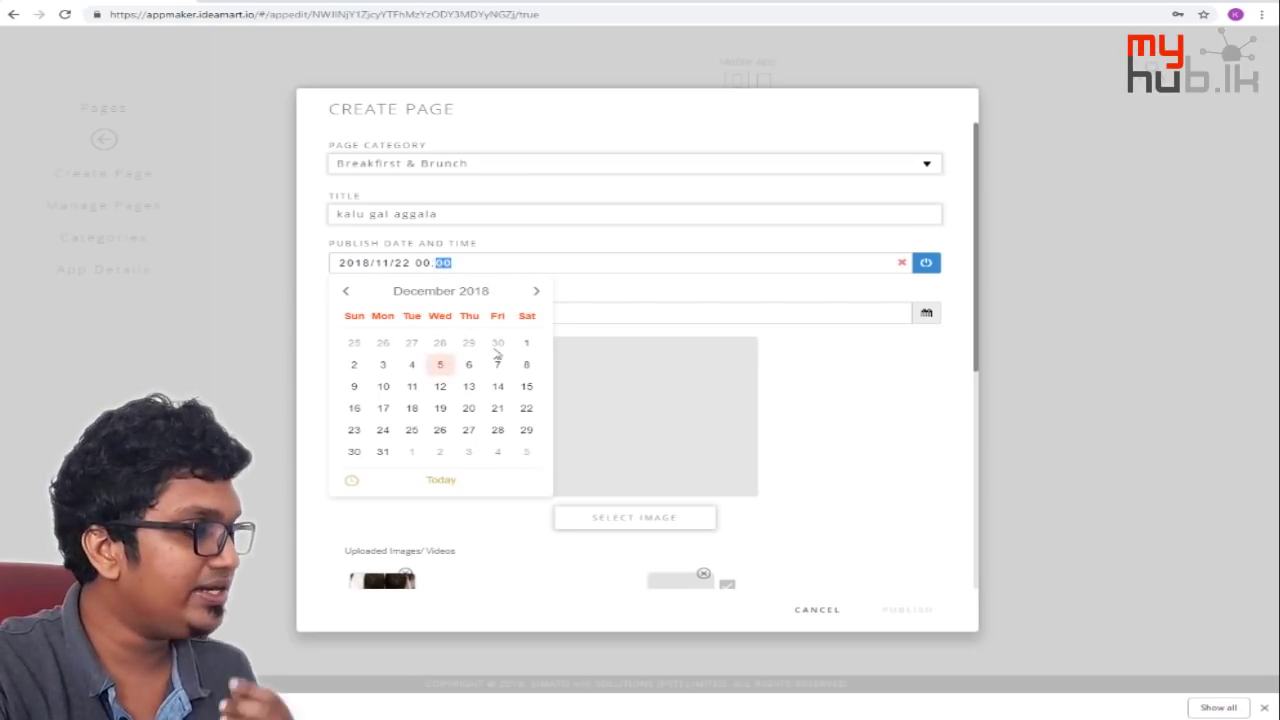
left_click(446, 480)
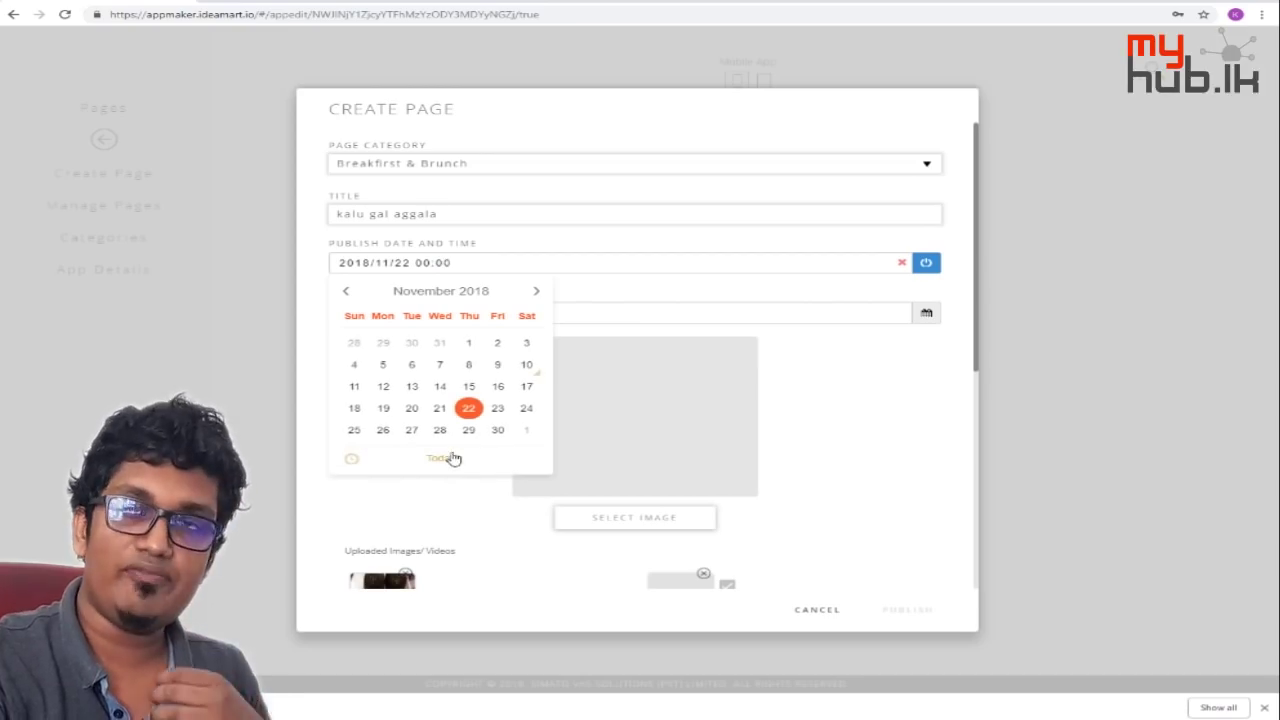
left_click(444, 462)
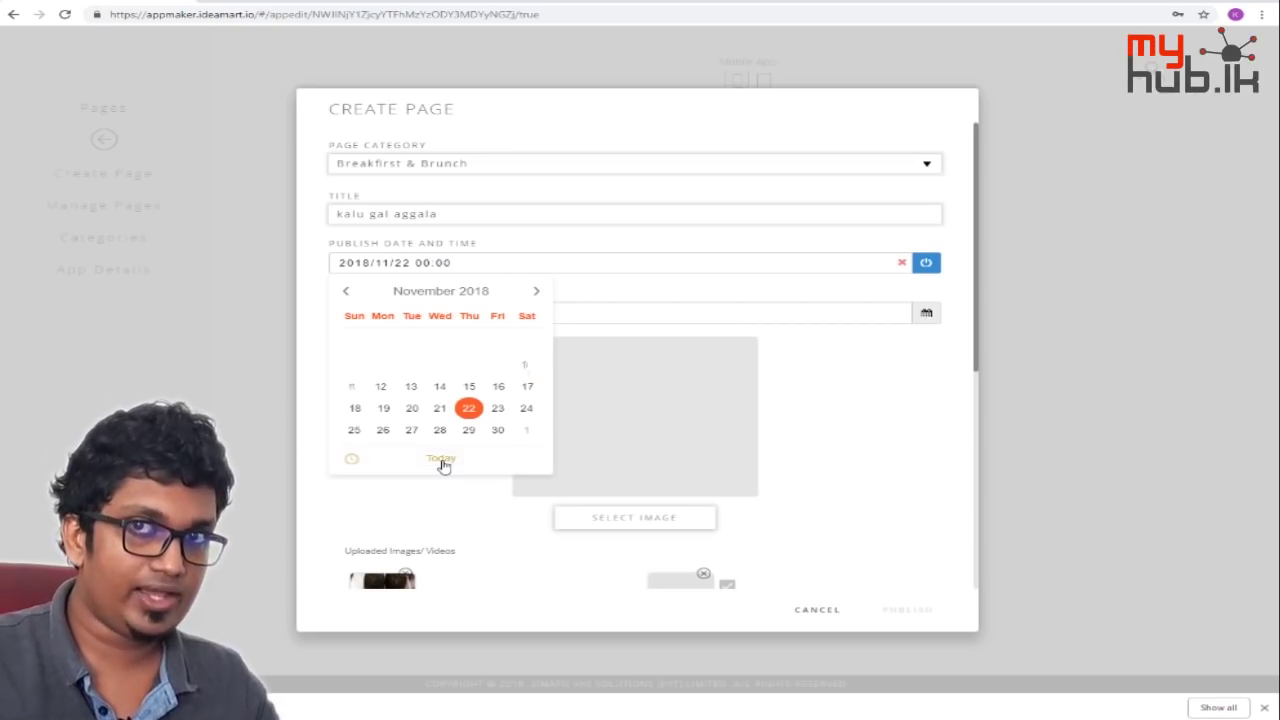
left_click(444, 462)
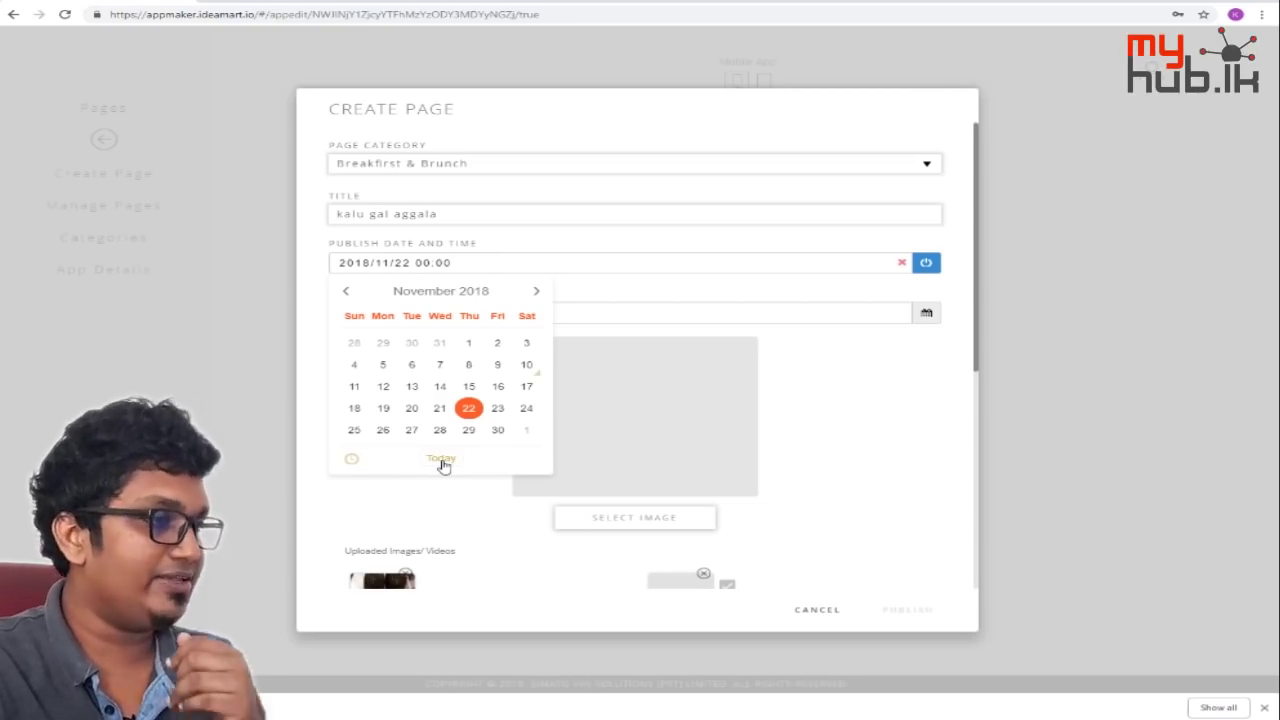
Change the publish date to 10 November 2018 and select the hour in its time value.
left_click(526, 368)
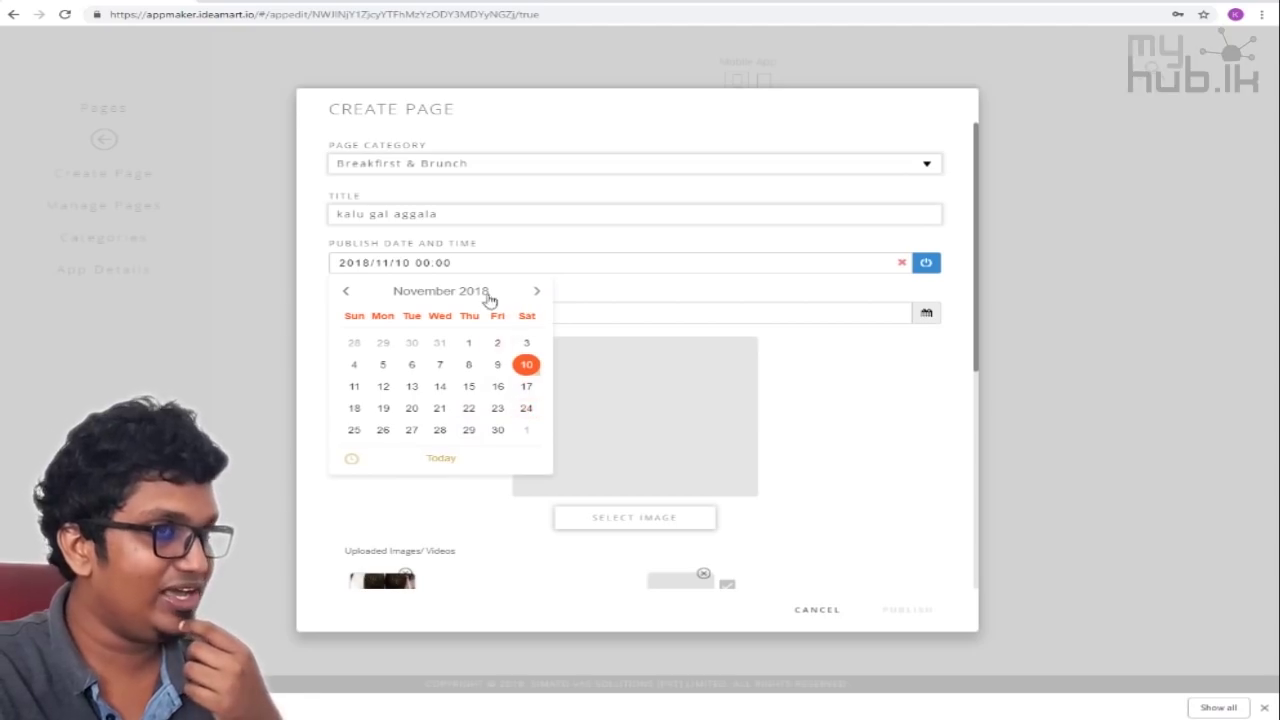
left_click_drag(443, 265, 594, 257)
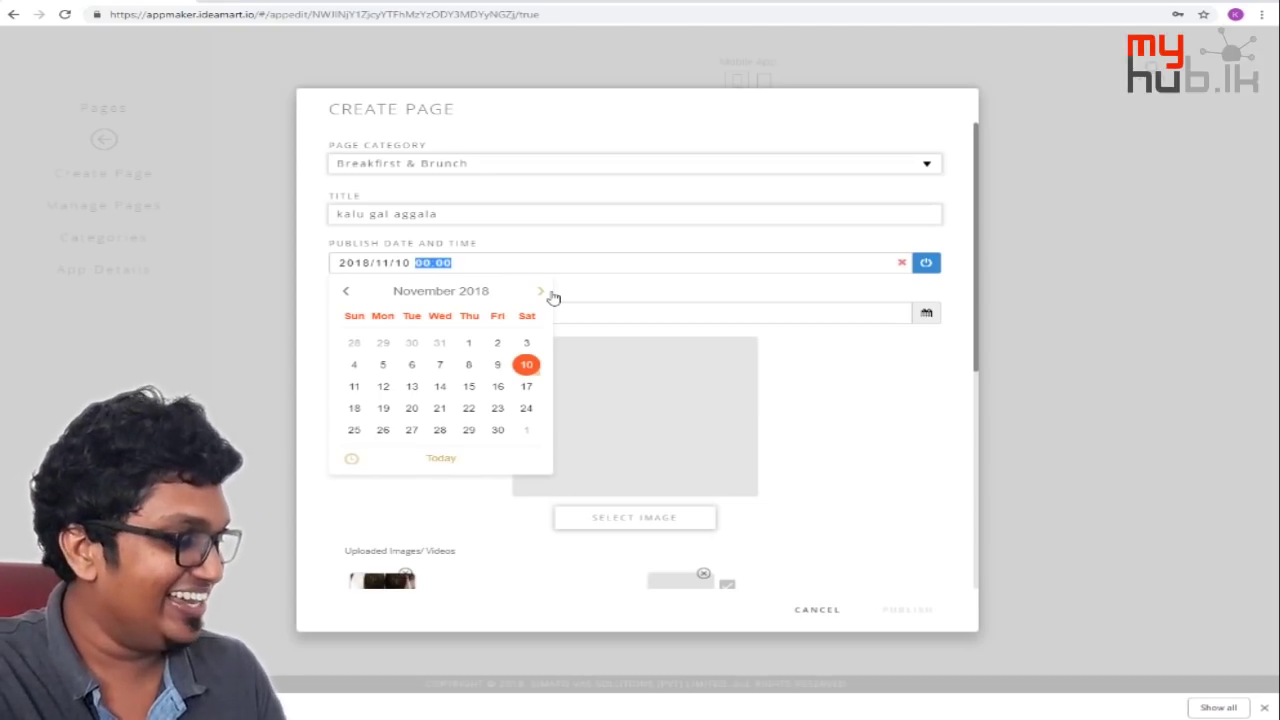
left_click(418, 263)
left_click_drag(418, 263, 429, 266)
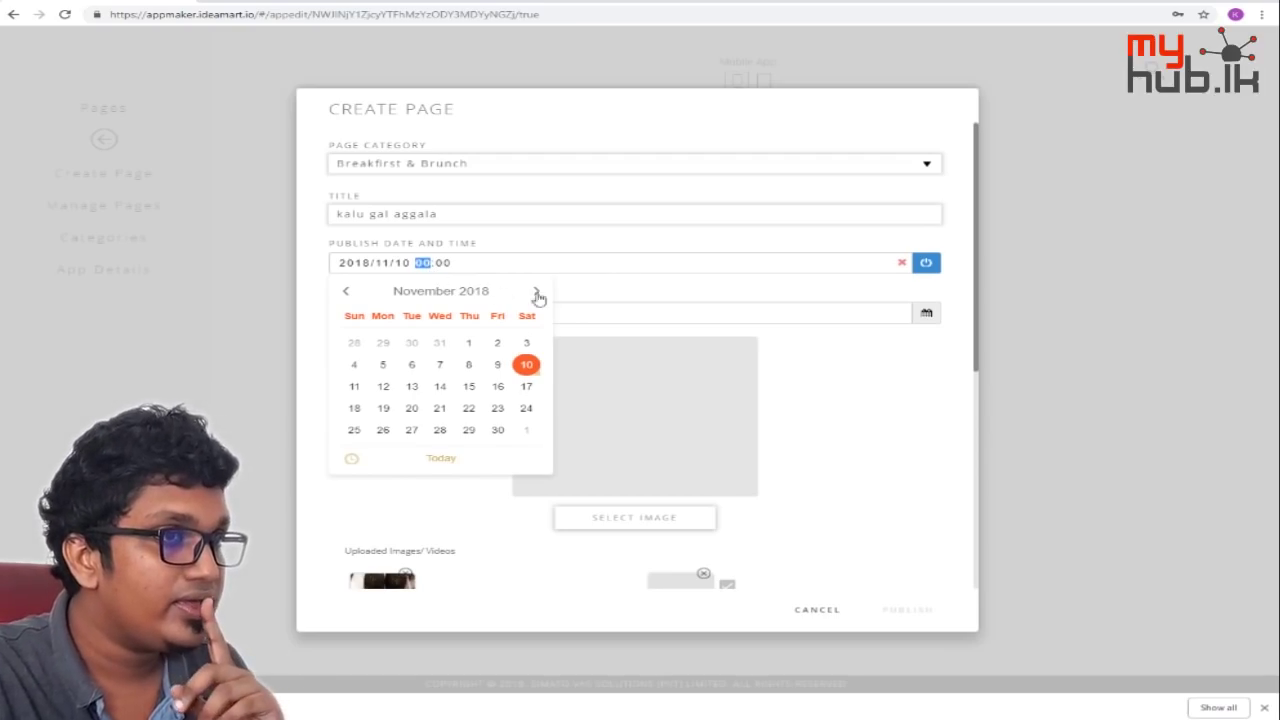
Clear the publish date and time, and set the publish date to 17 November 2018.
left_click(660, 291)
left_click(901, 262)
left_click(893, 266)
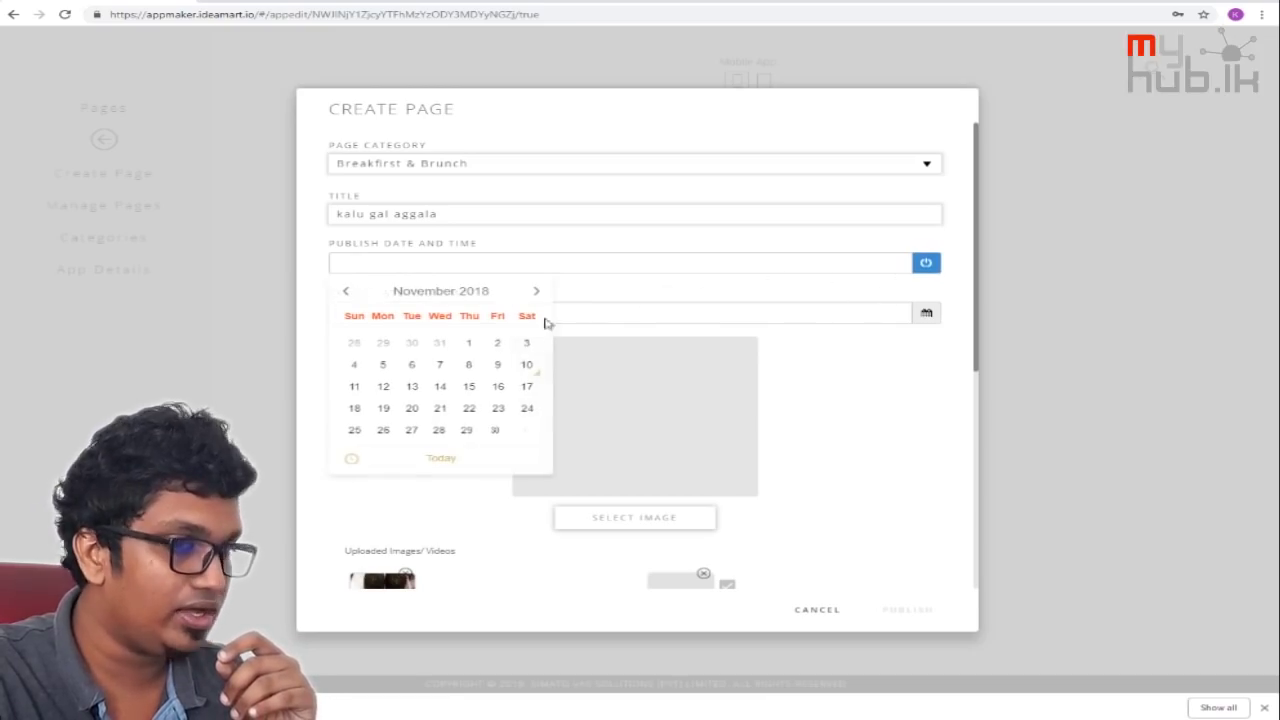
left_click(526, 364)
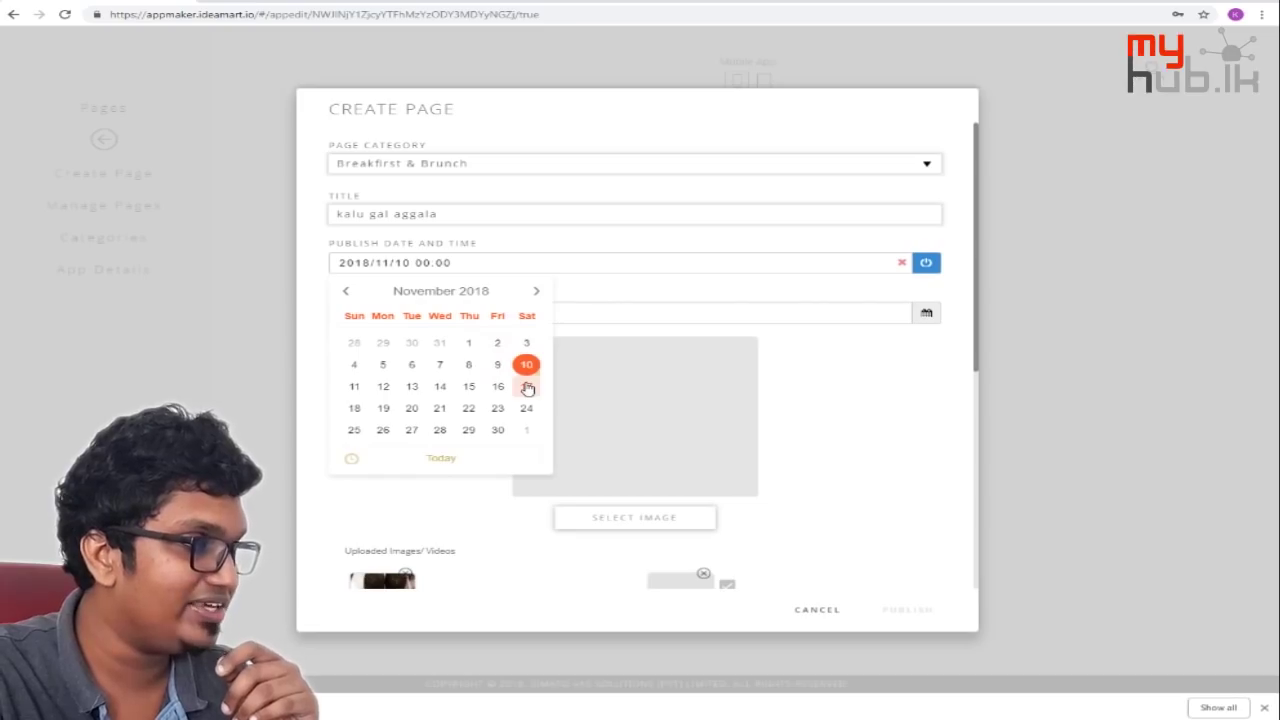
left_click(526, 386)
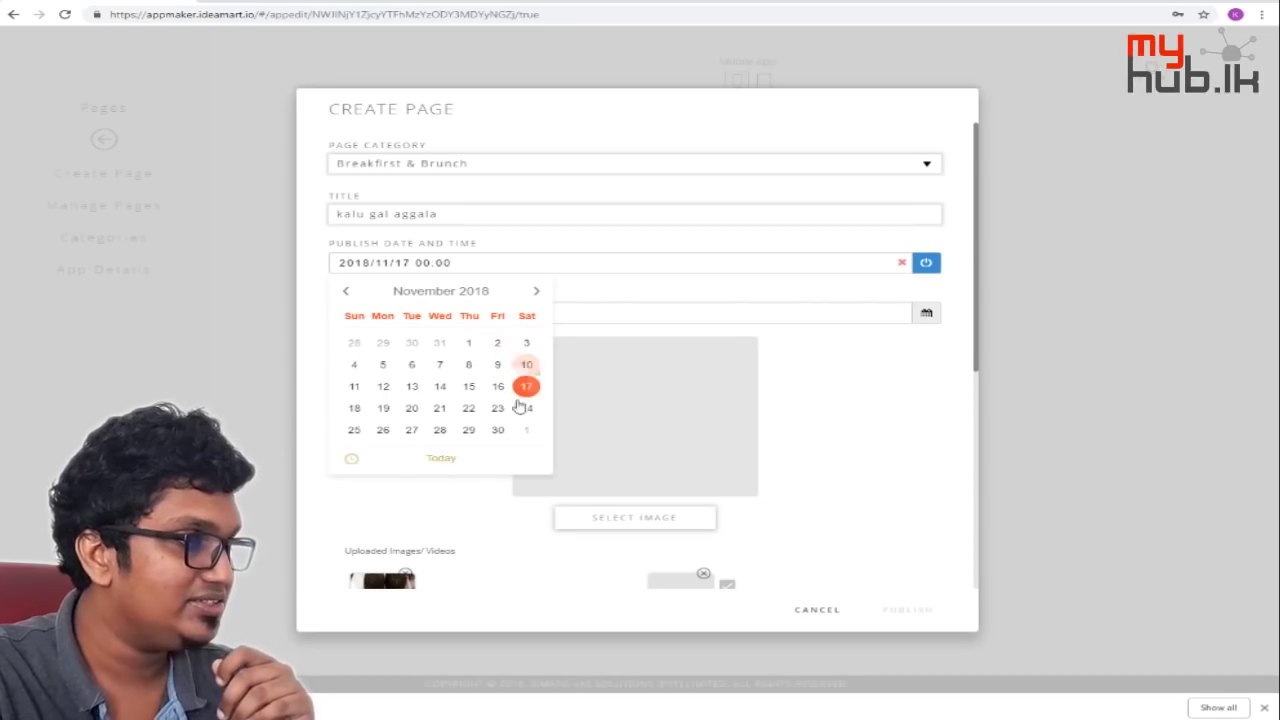
left_click(820, 436)
Load aggala.jpg from the Desktop as the image to crop for the page.
scroll(752, 420, "down", 2)
scroll(752, 420, "down", 4)
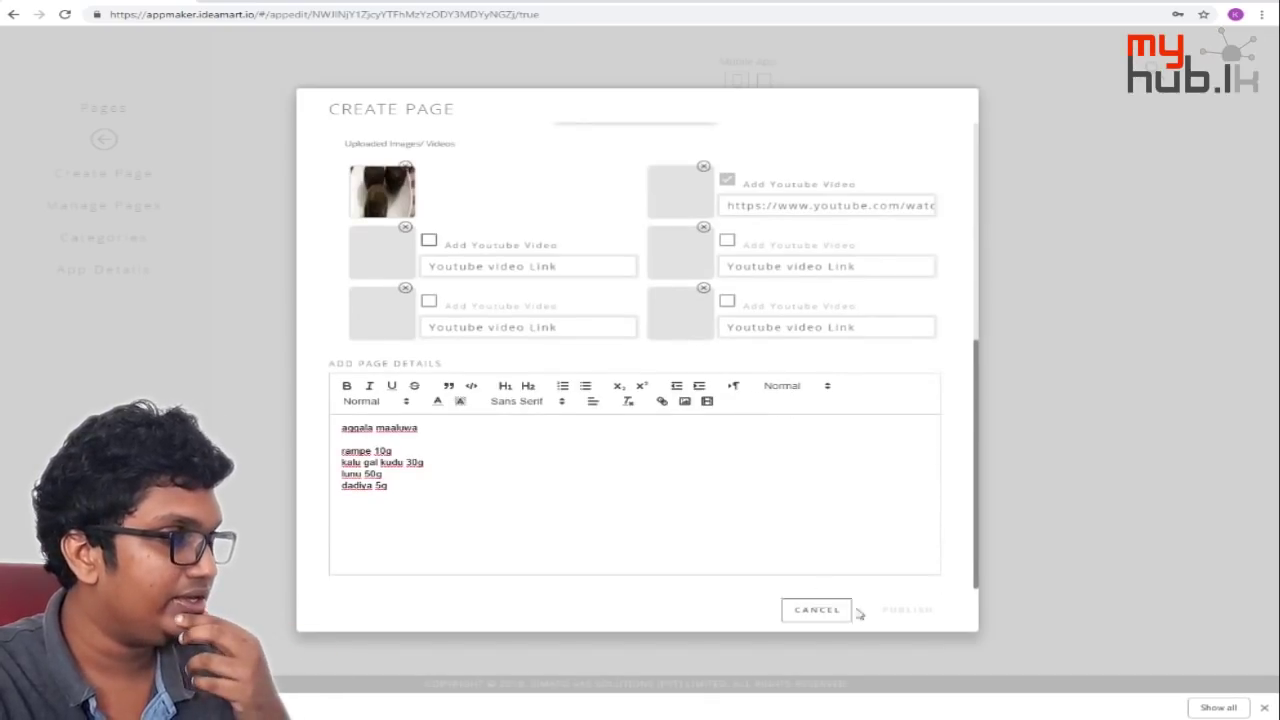
scroll(603, 489, "up", 5)
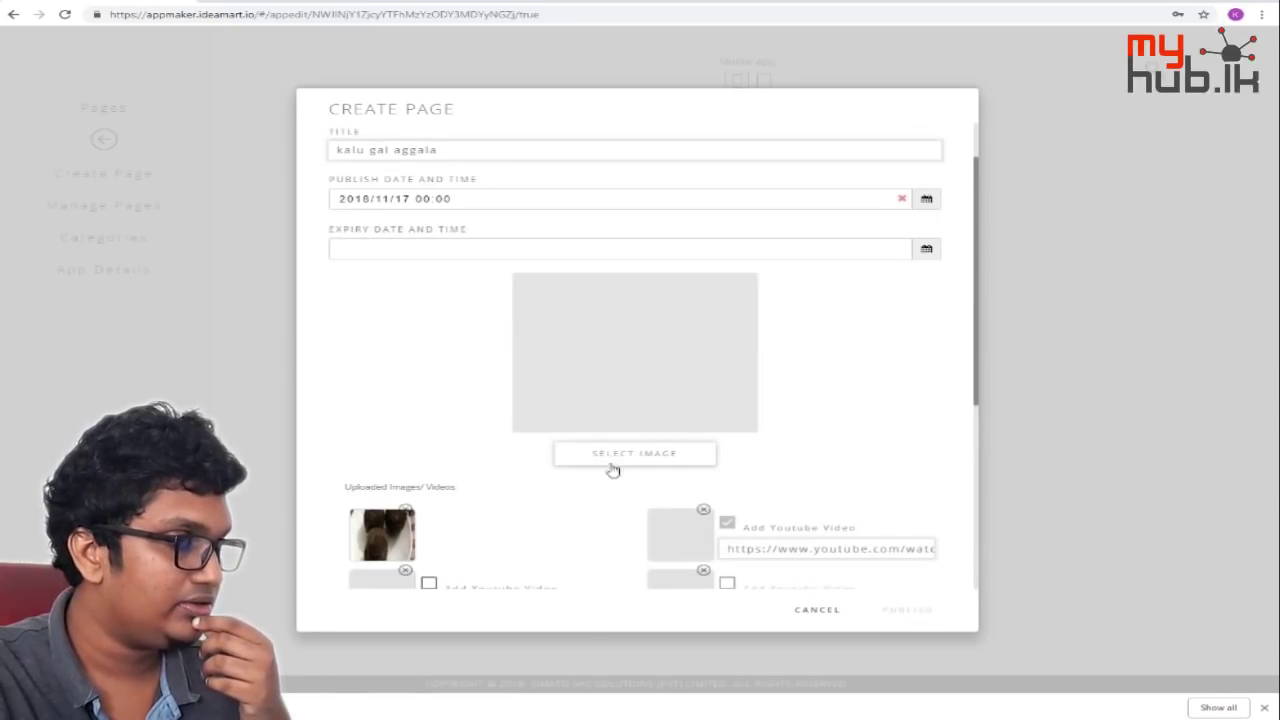
scroll(610, 470, "down", 3)
scroll(610, 472, "up", 3)
left_click(612, 455)
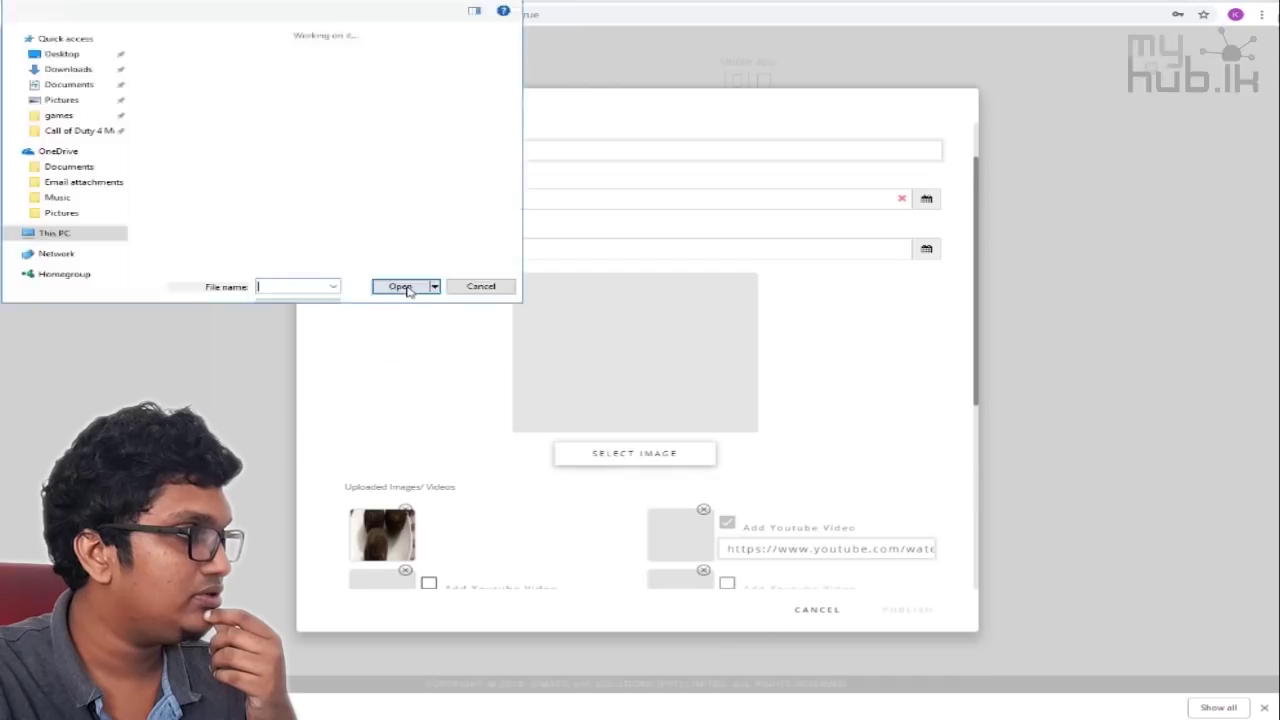
scroll(300, 170, "down", 3)
scroll(335, 183, "down", 5)
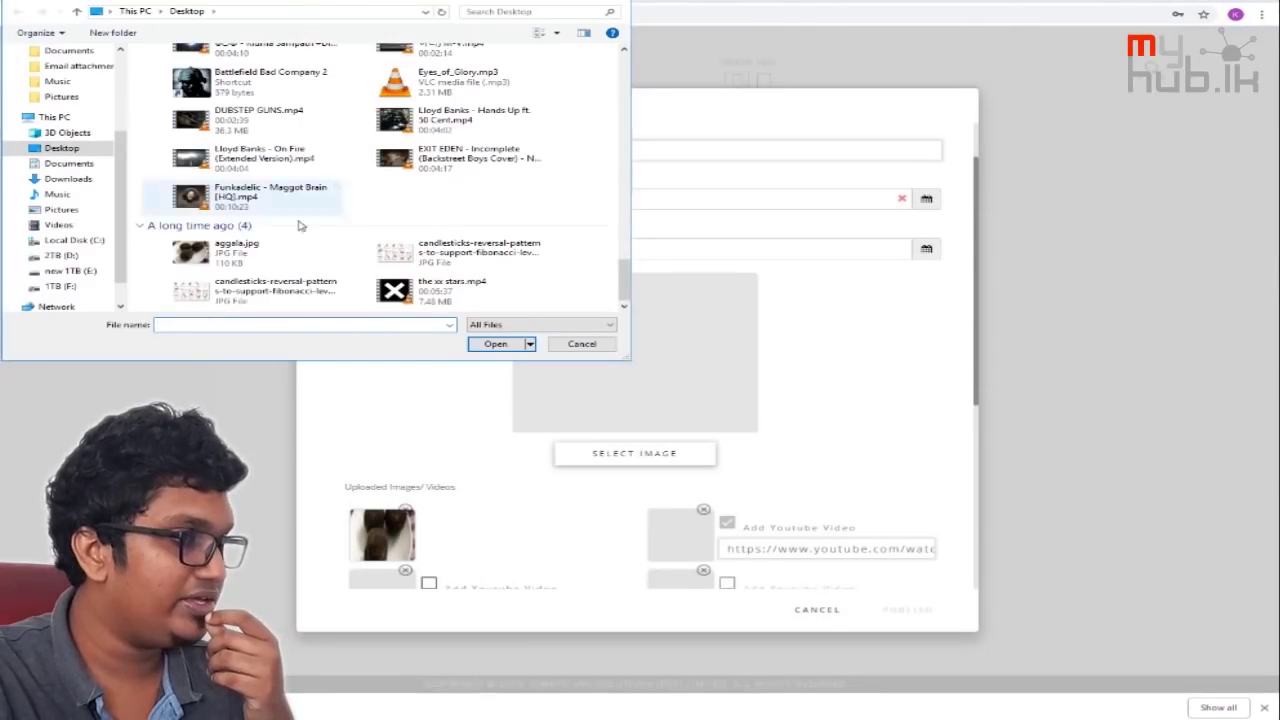
double_click(300, 252)
Set the page's expiry date to 30 November 2018 and review the completed form.
scroll(820, 437, "down", 5)
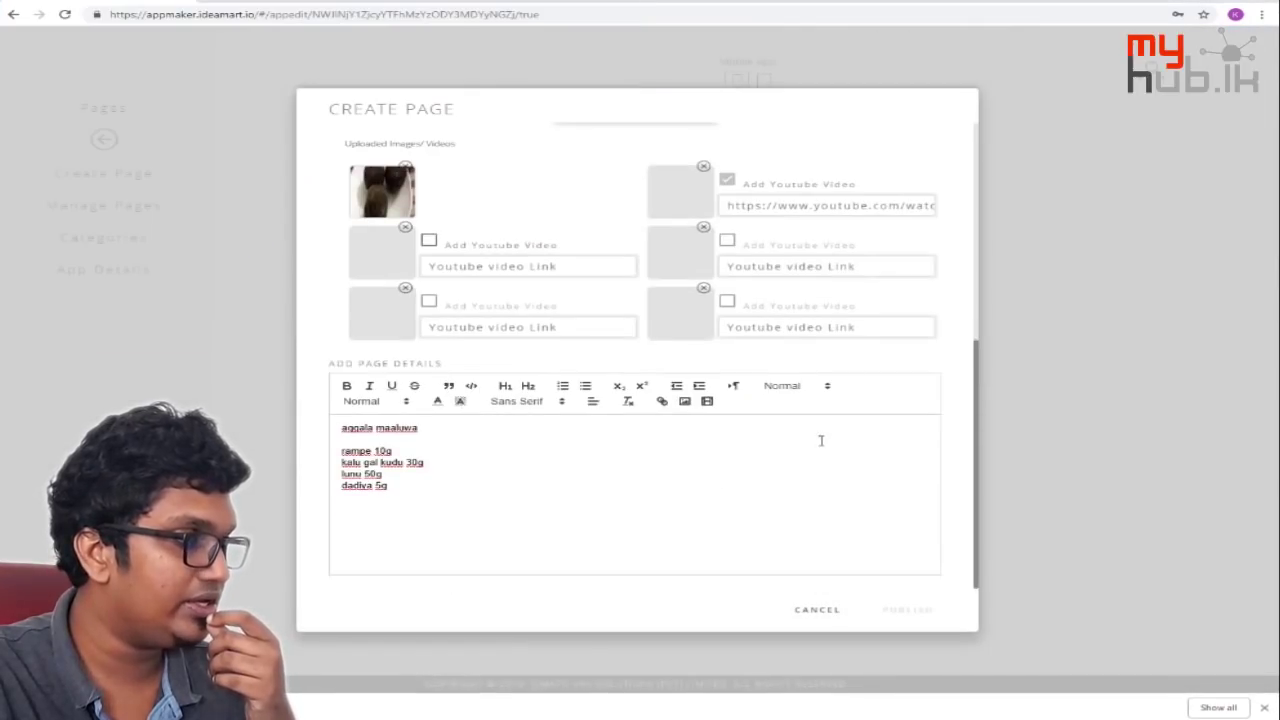
scroll(817, 437, "up", 6)
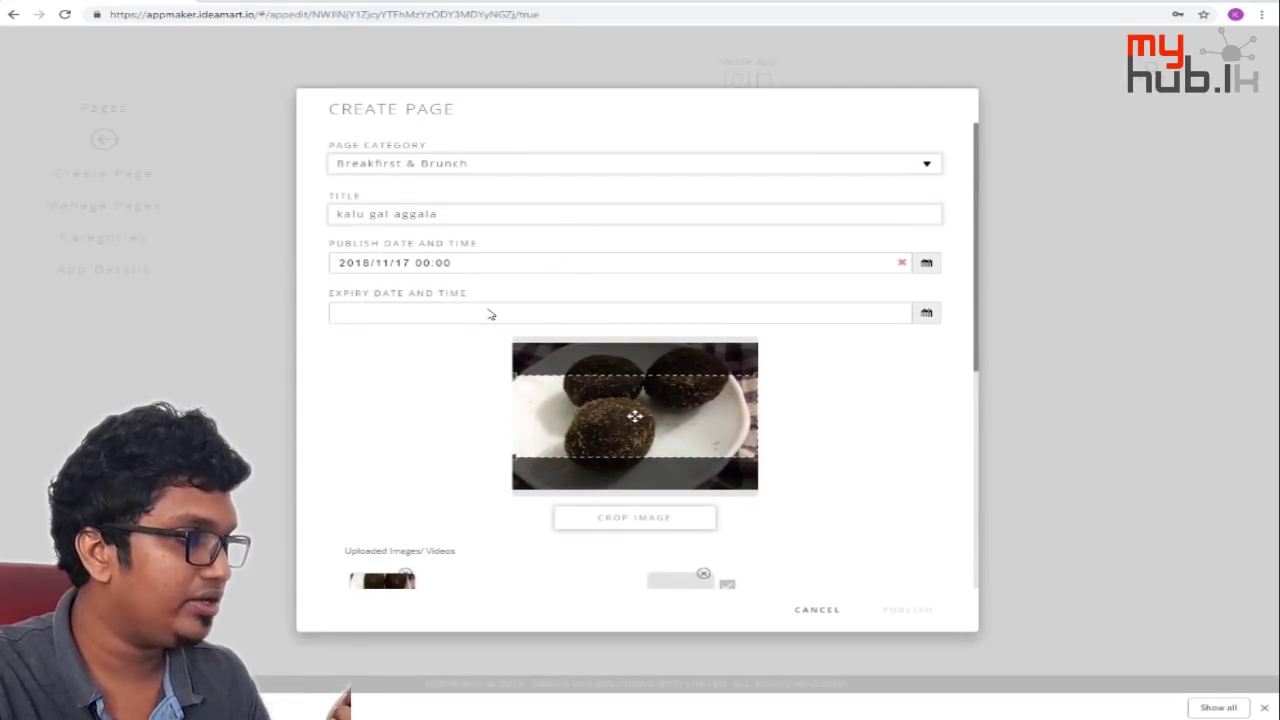
scroll(482, 310, "down", 6)
scroll(480, 308, "up", 5)
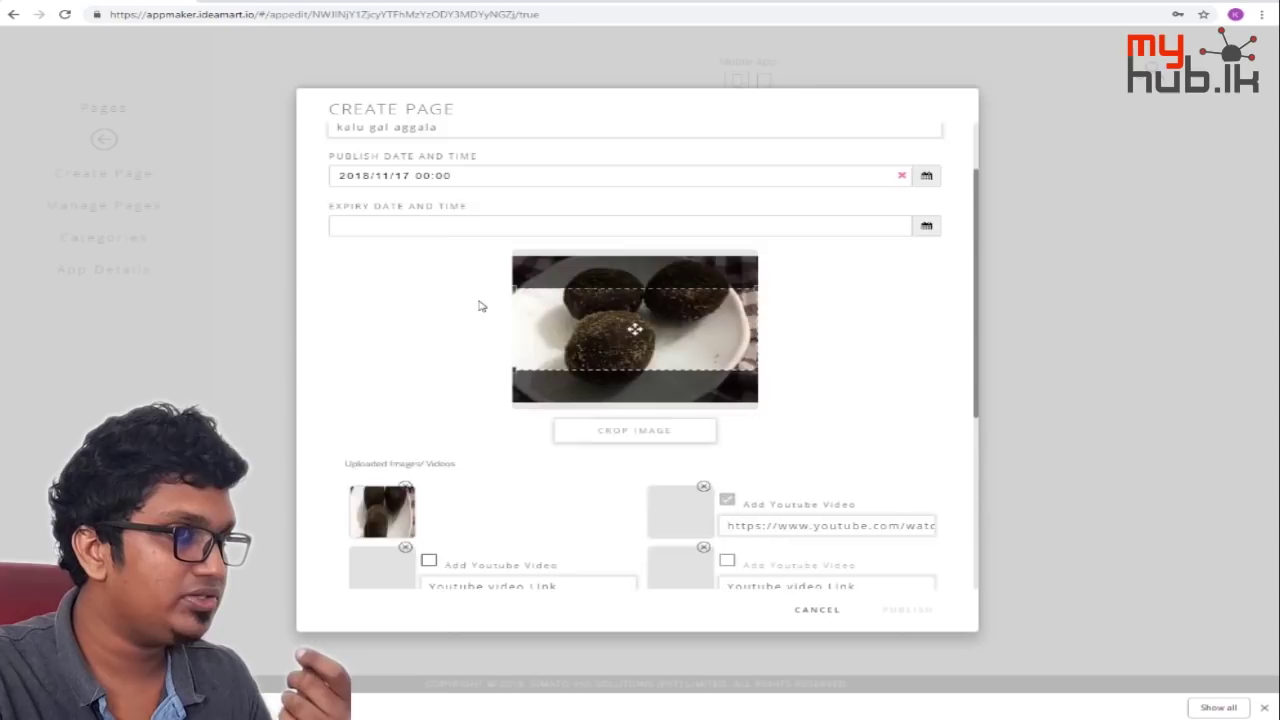
scroll(480, 306, "up", 1)
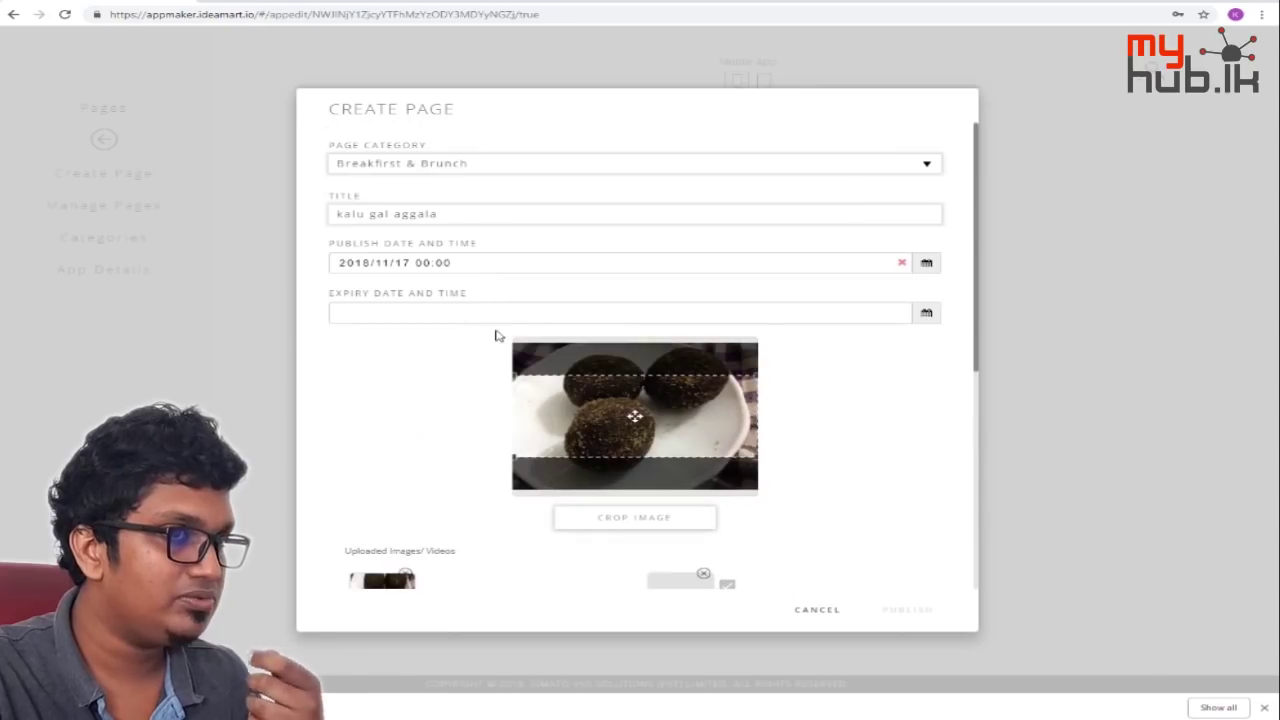
left_click(926, 316)
scroll(480, 430, "down", 3)
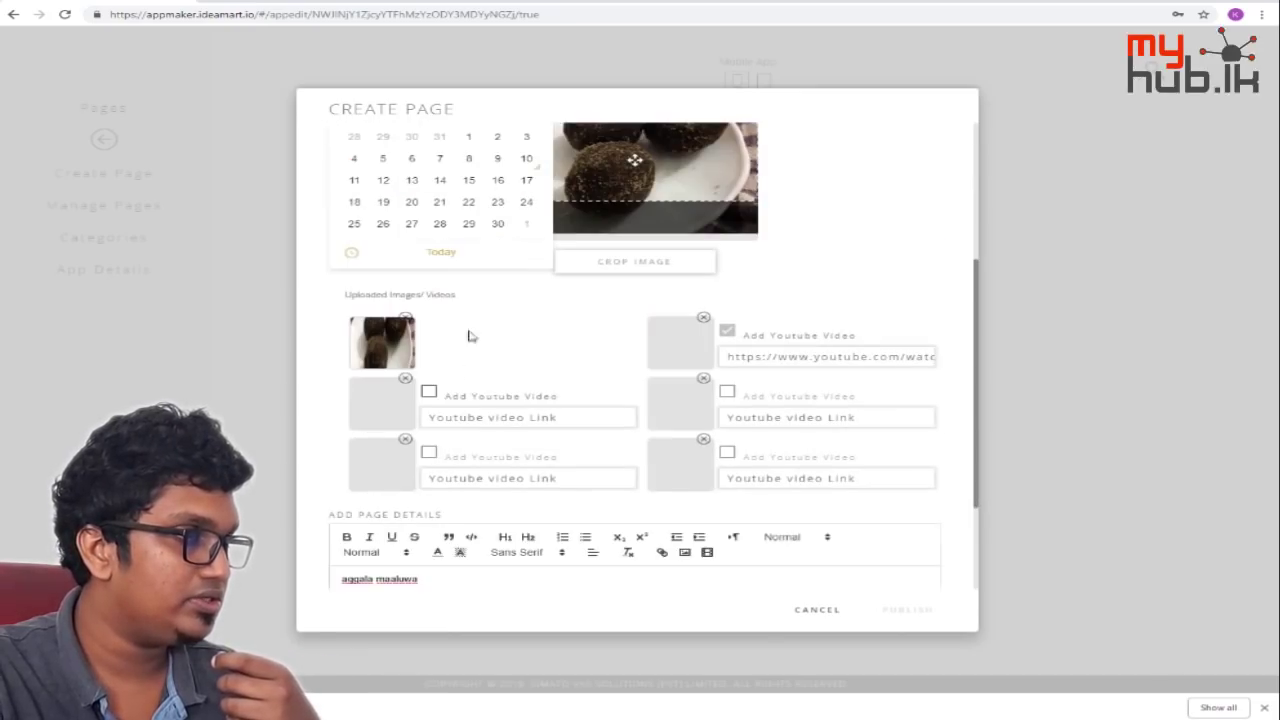
left_click(497, 224)
scroll(543, 323, "up", 3)
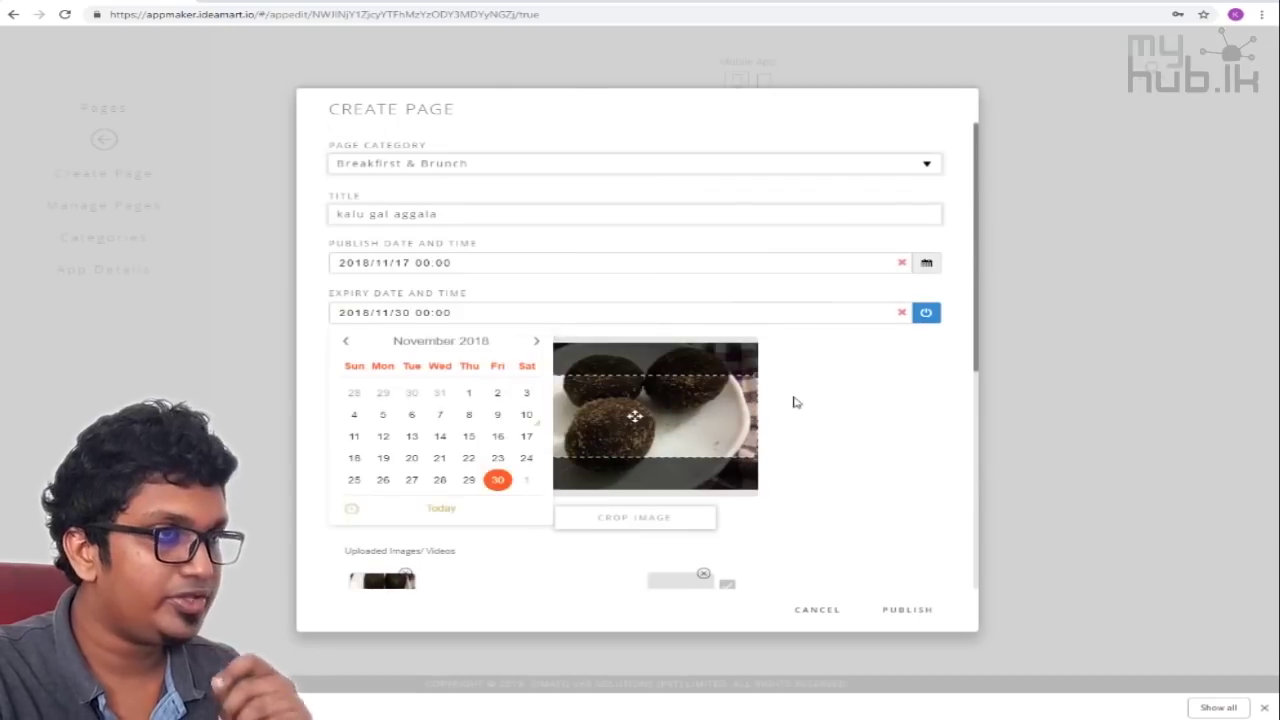
scroll(790, 405, "down", 5)
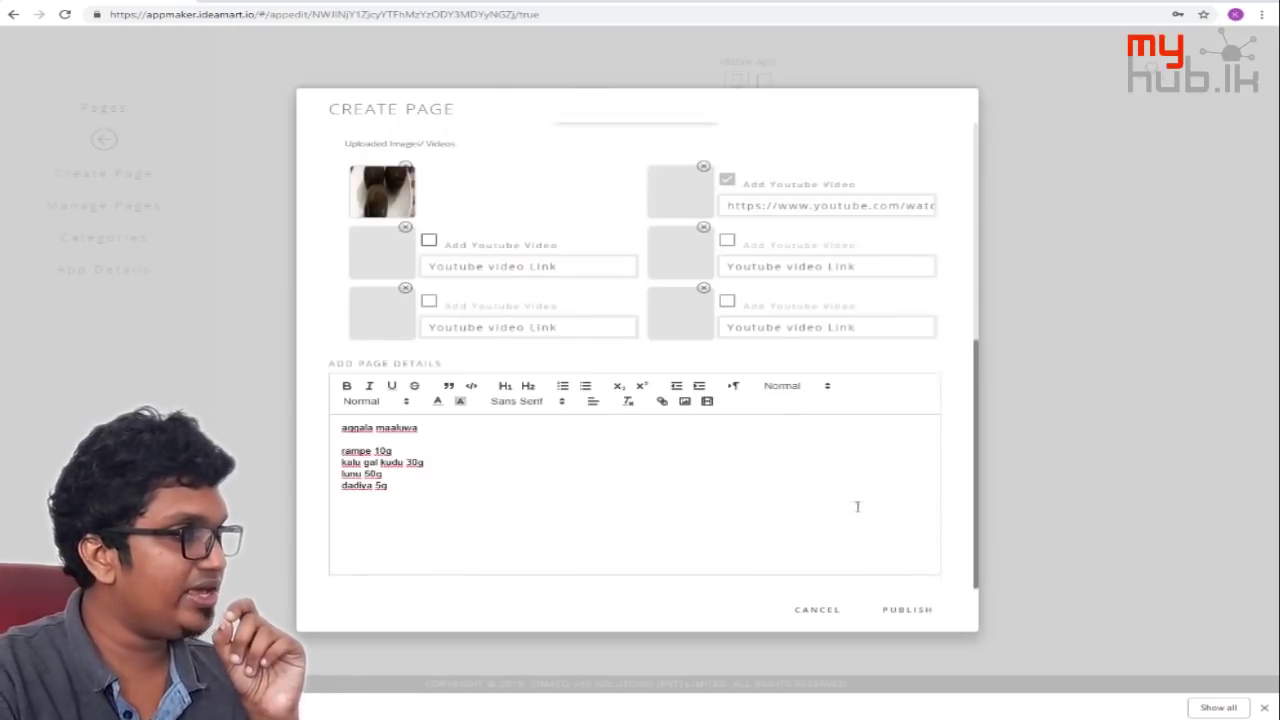
scroll(855, 504, "up", 5)
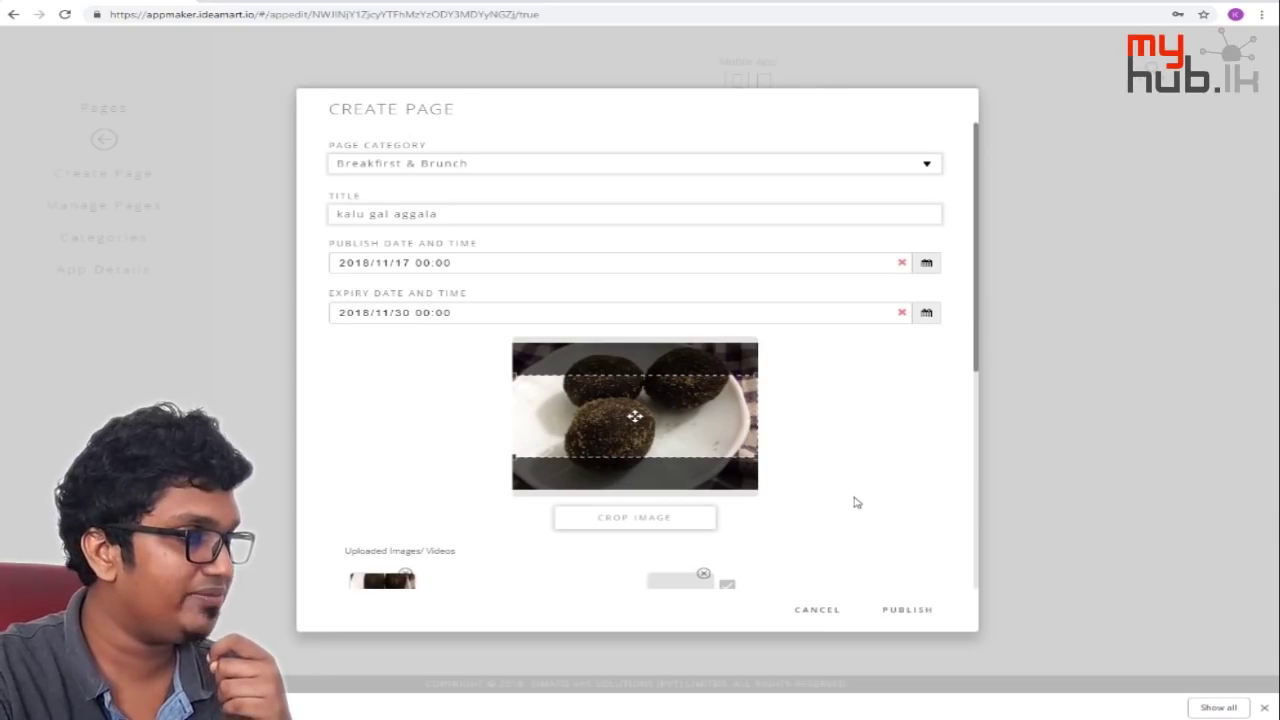
Set the page's expiry date to 29 February 2020 and publish the "kalu gal aggala" page.
left_click(929, 315)
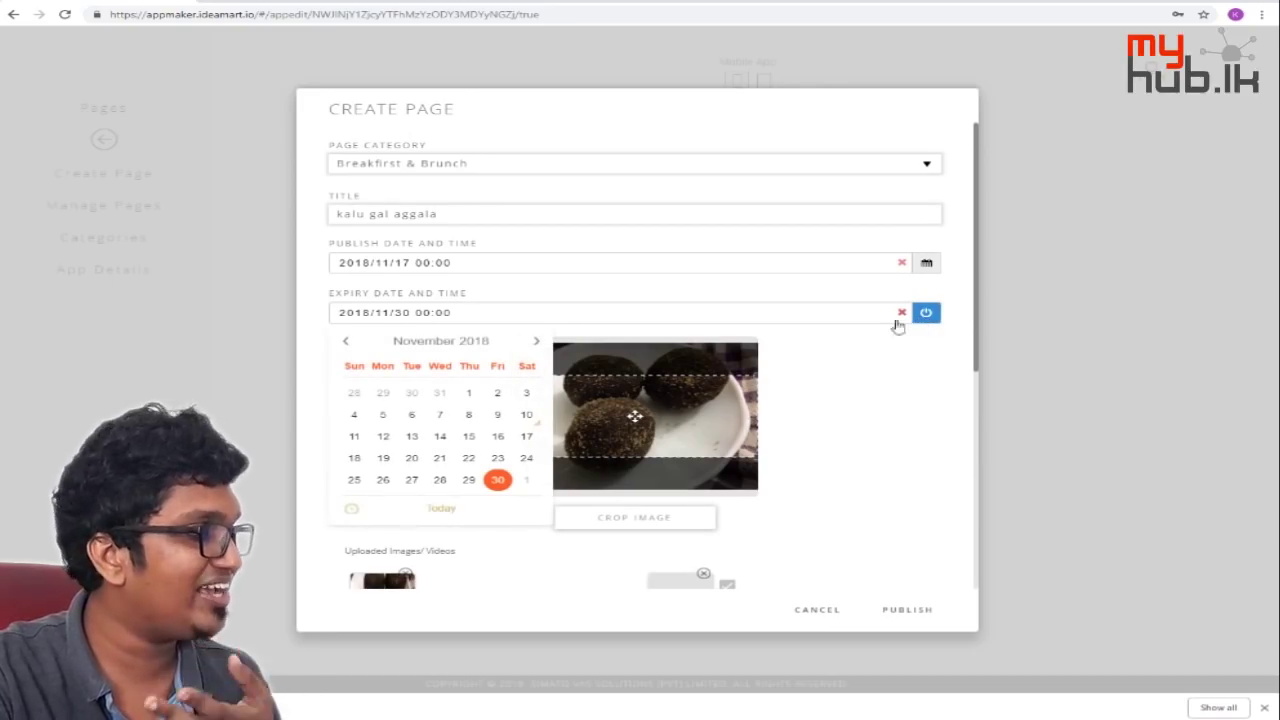
left_click(536, 341)
left_click(536, 341)
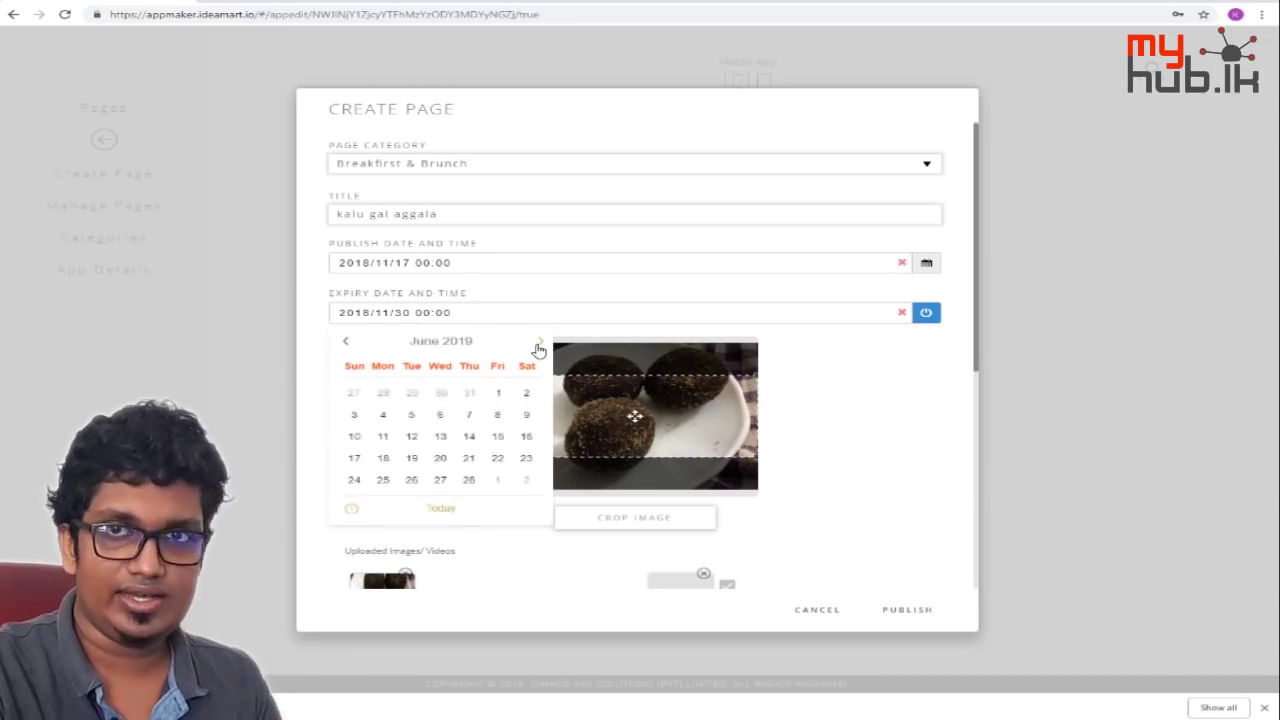
left_click(536, 341)
left_click(537, 341)
left_click(537, 341)
left_click(537, 341)
left_click(537, 341)
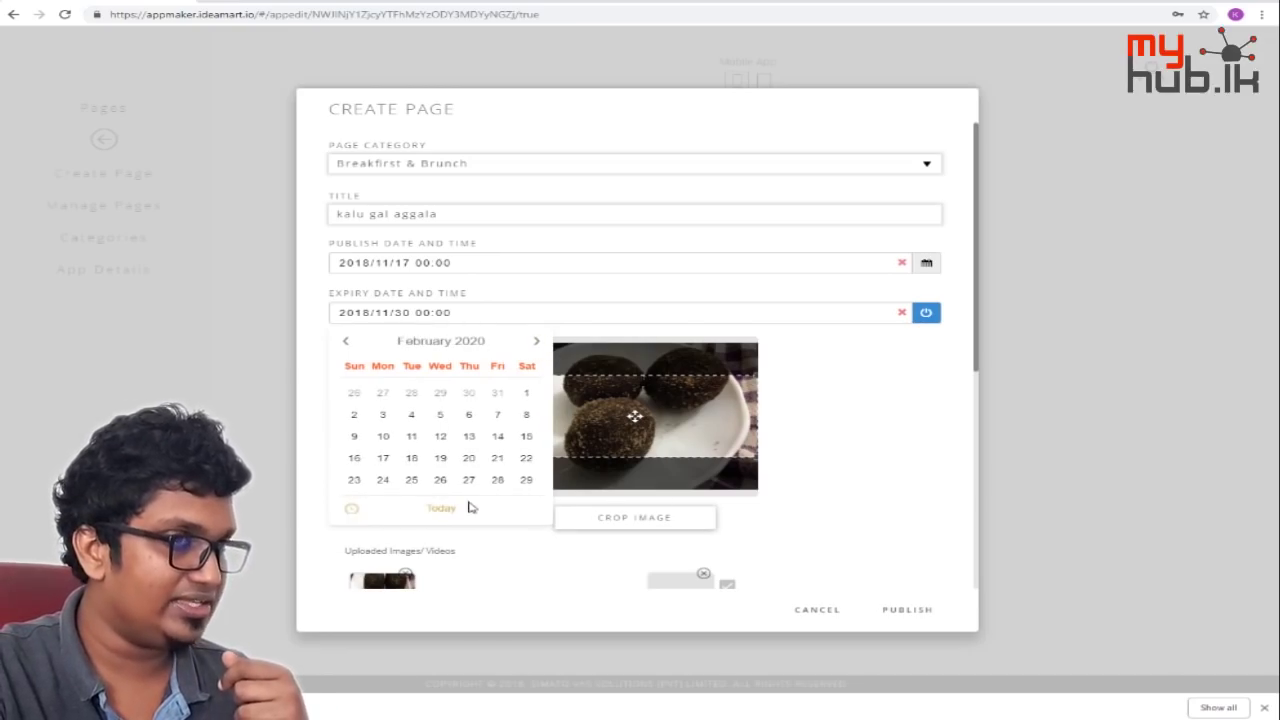
left_click(526, 479)
left_click_drag(523, 537, 617, 545)
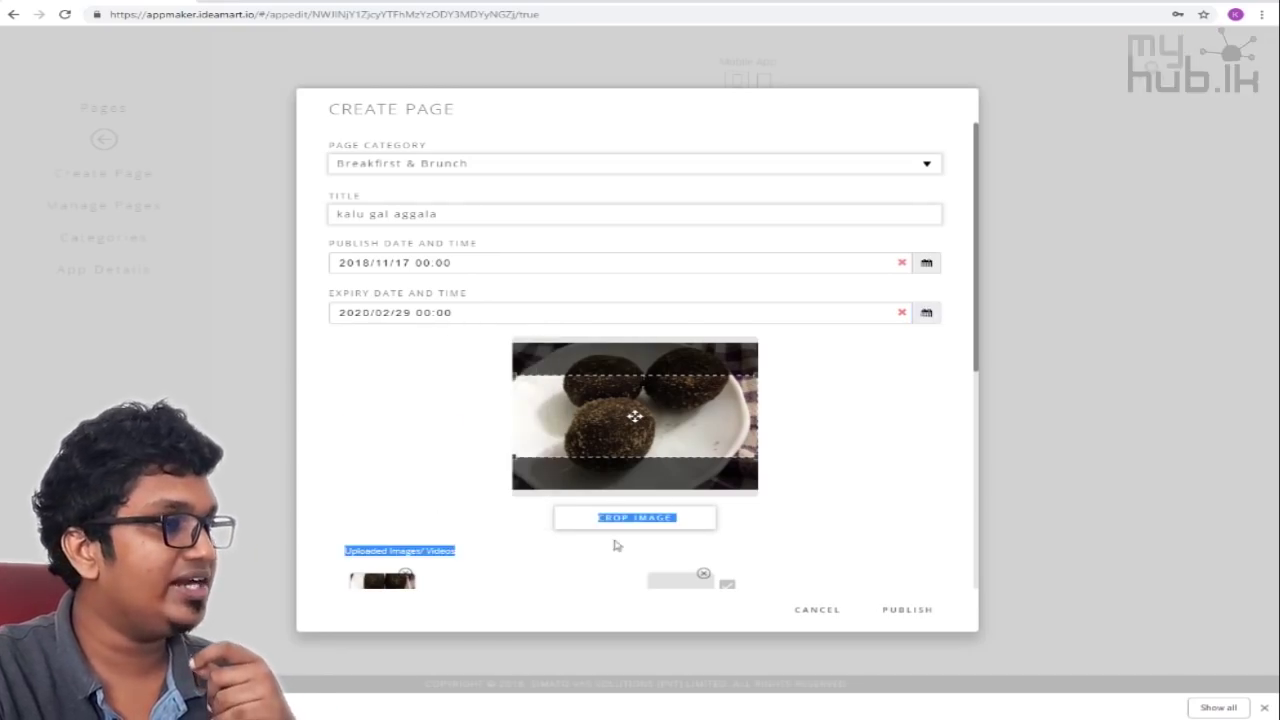
scroll(617, 545, "down", 5)
left_click(900, 613)
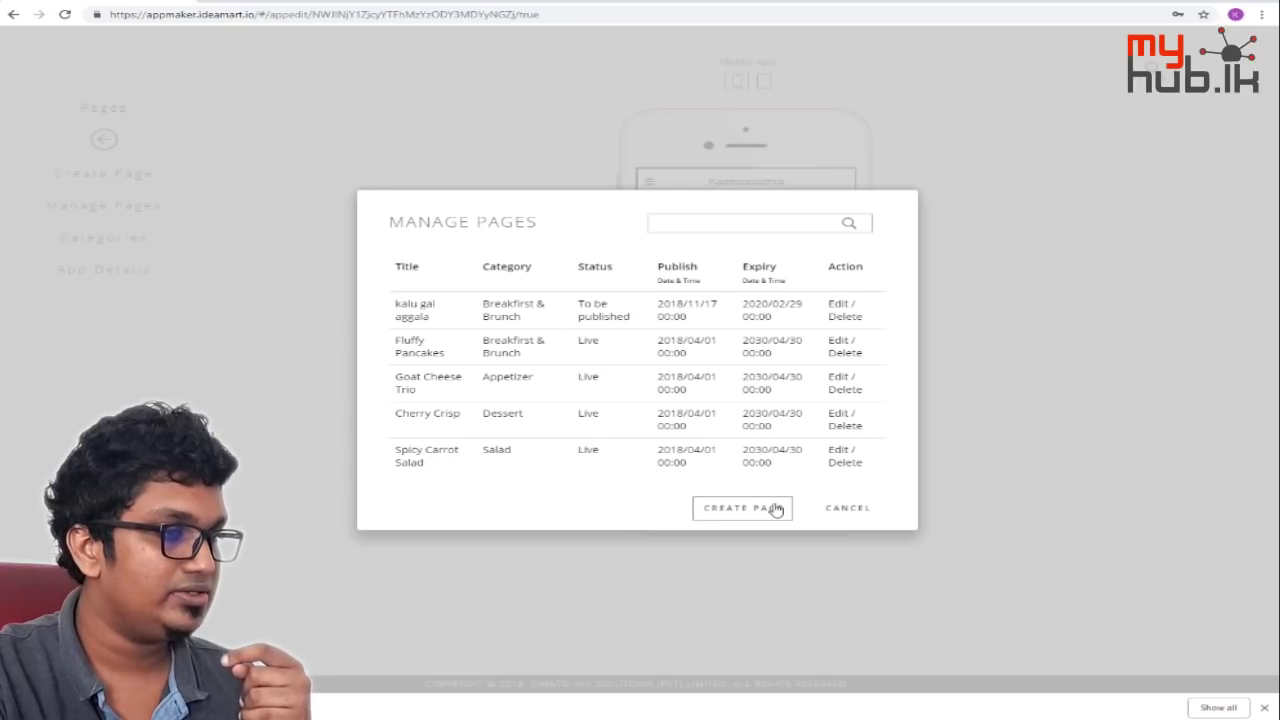
Look over the blank page creation form and the category management list, closing each without changes.
left_click(723, 517)
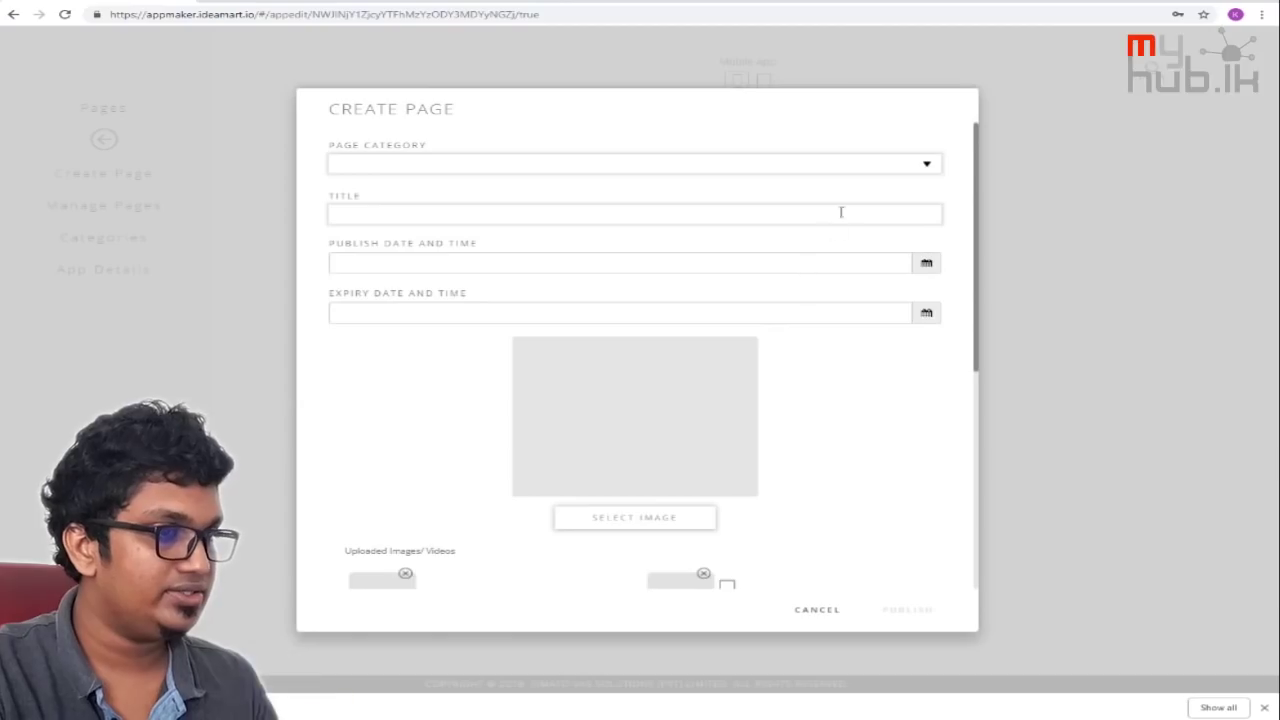
scroll(820, 306, "down", 5)
left_click(819, 612)
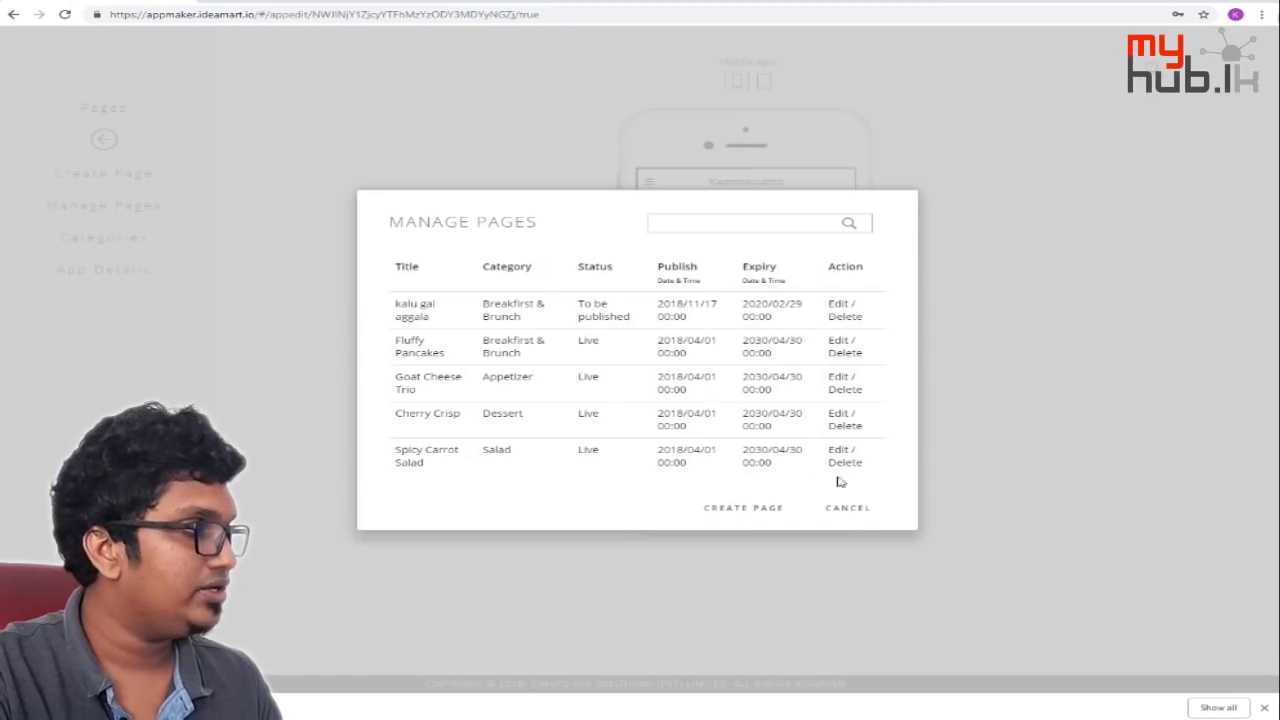
left_click(858, 511)
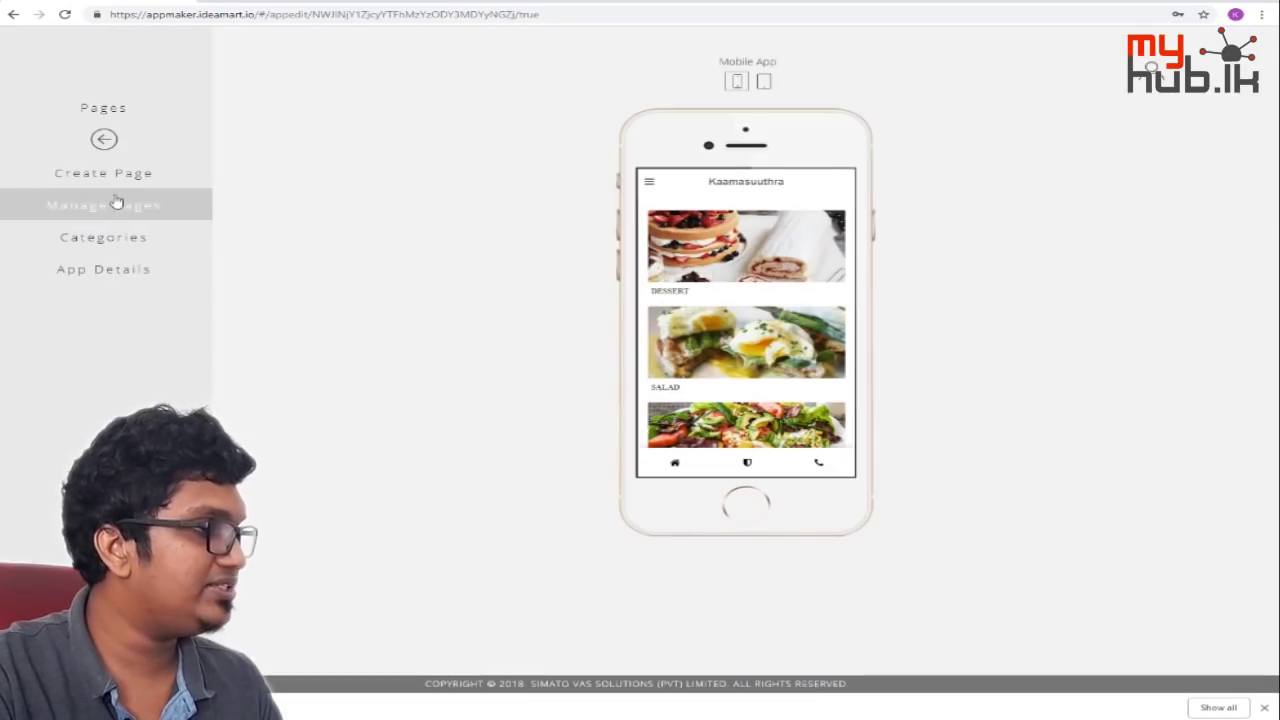
left_click(124, 228)
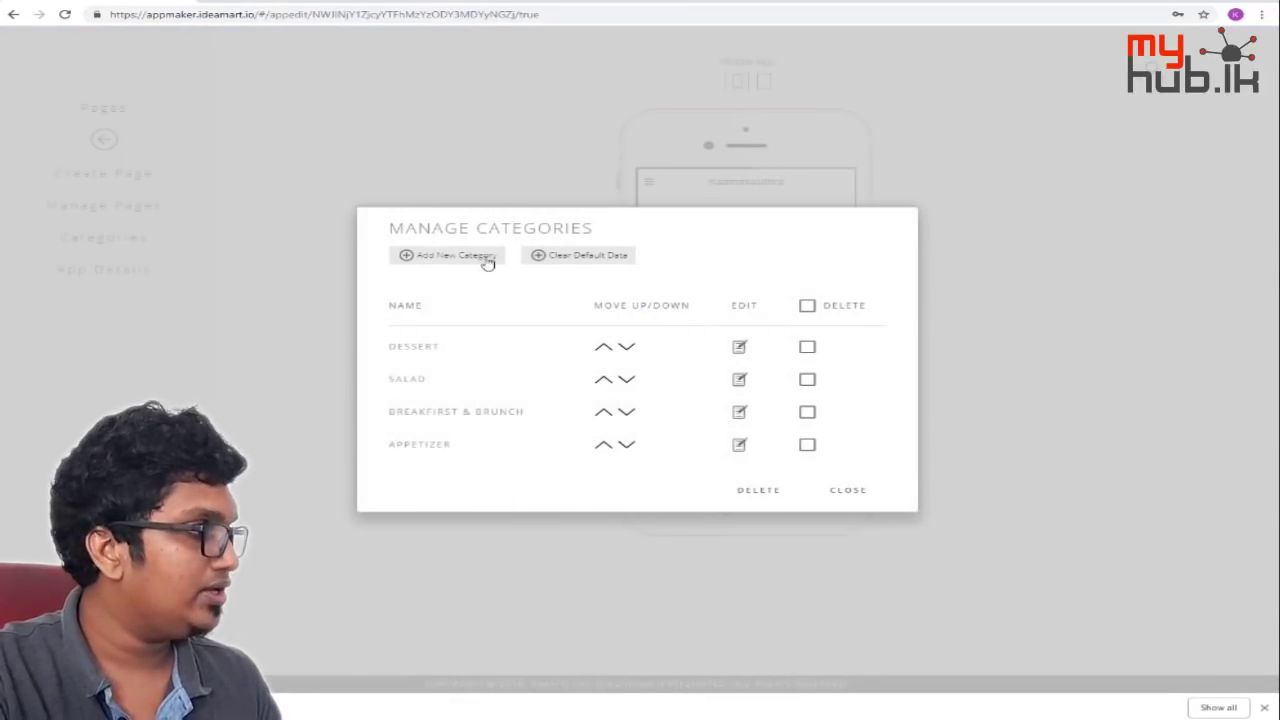
left_click(848, 490)
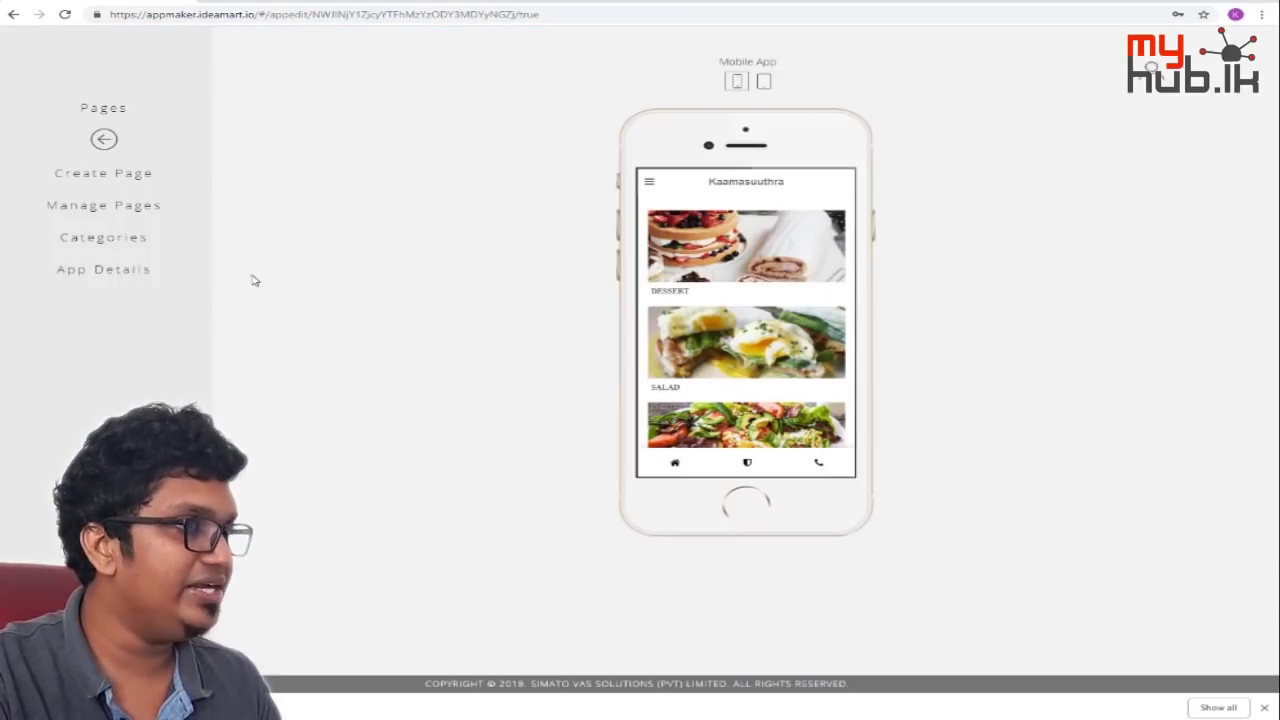
Fill in the address and telephone number in the app's Contact Us details.
left_click(130, 273)
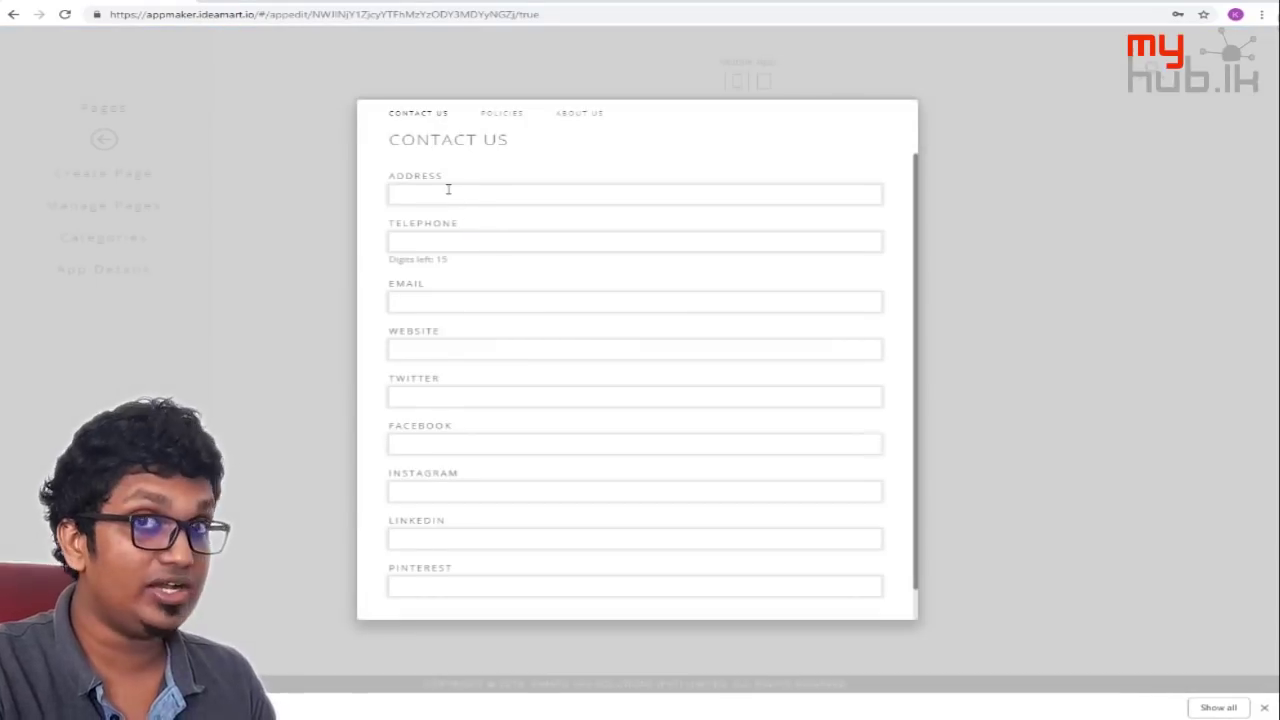
left_click(445, 192)
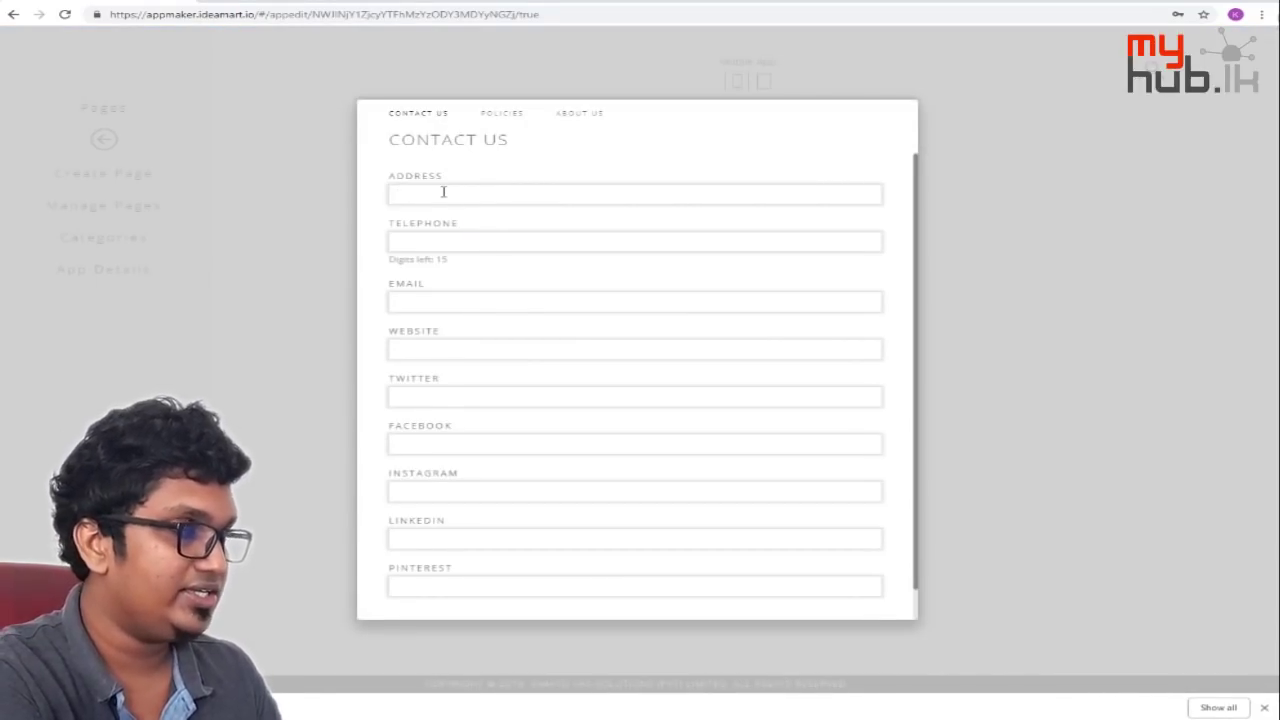
type("1auwi")
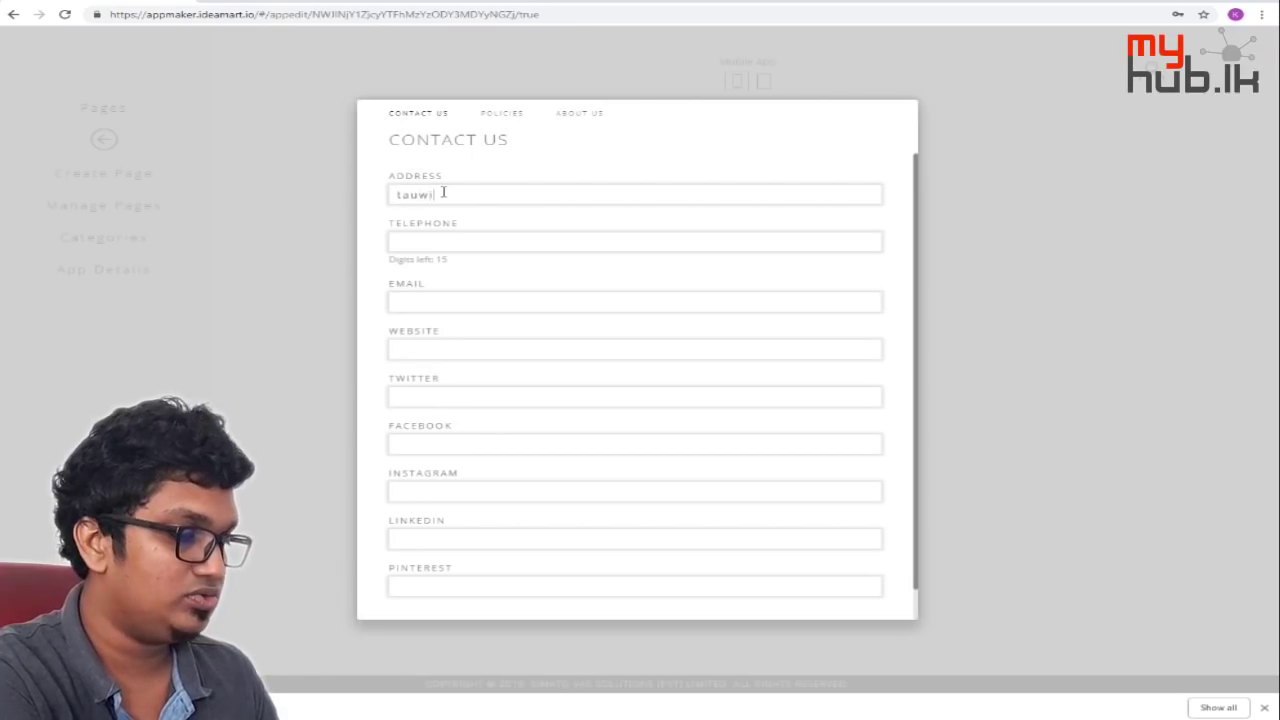
key("BackSpace")
key("BackSpace")
type("ti")
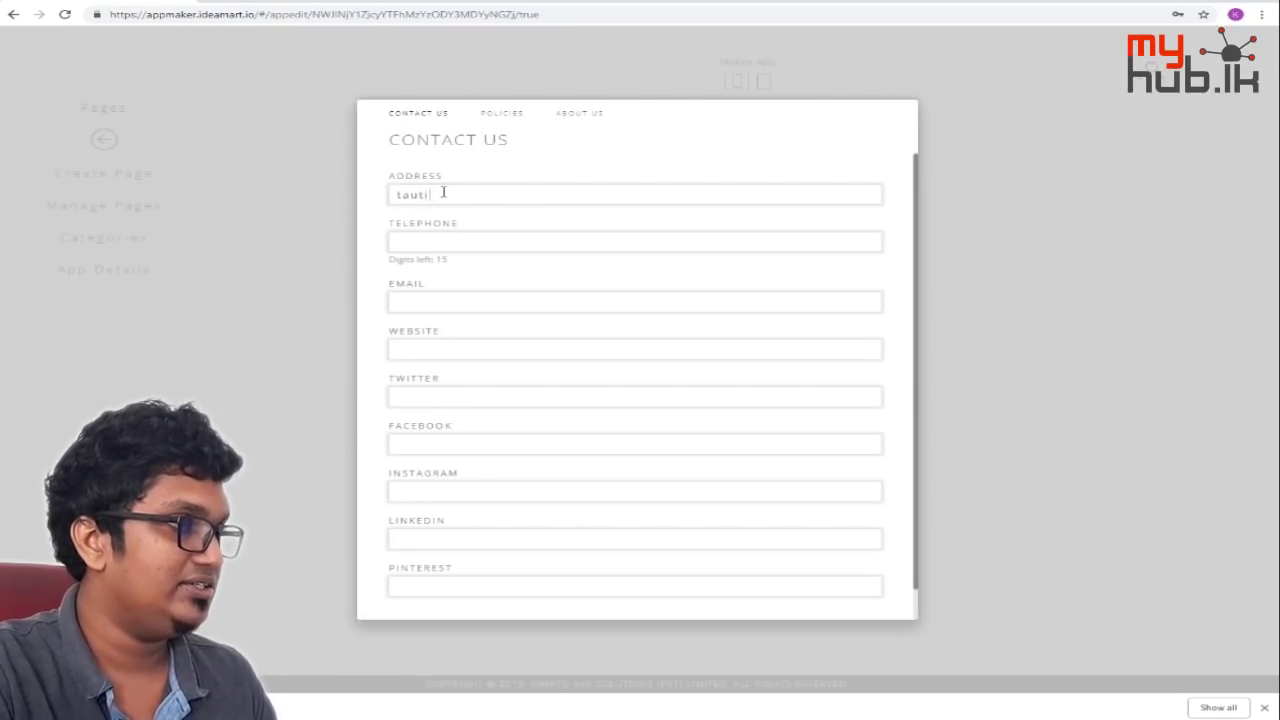
type("so")
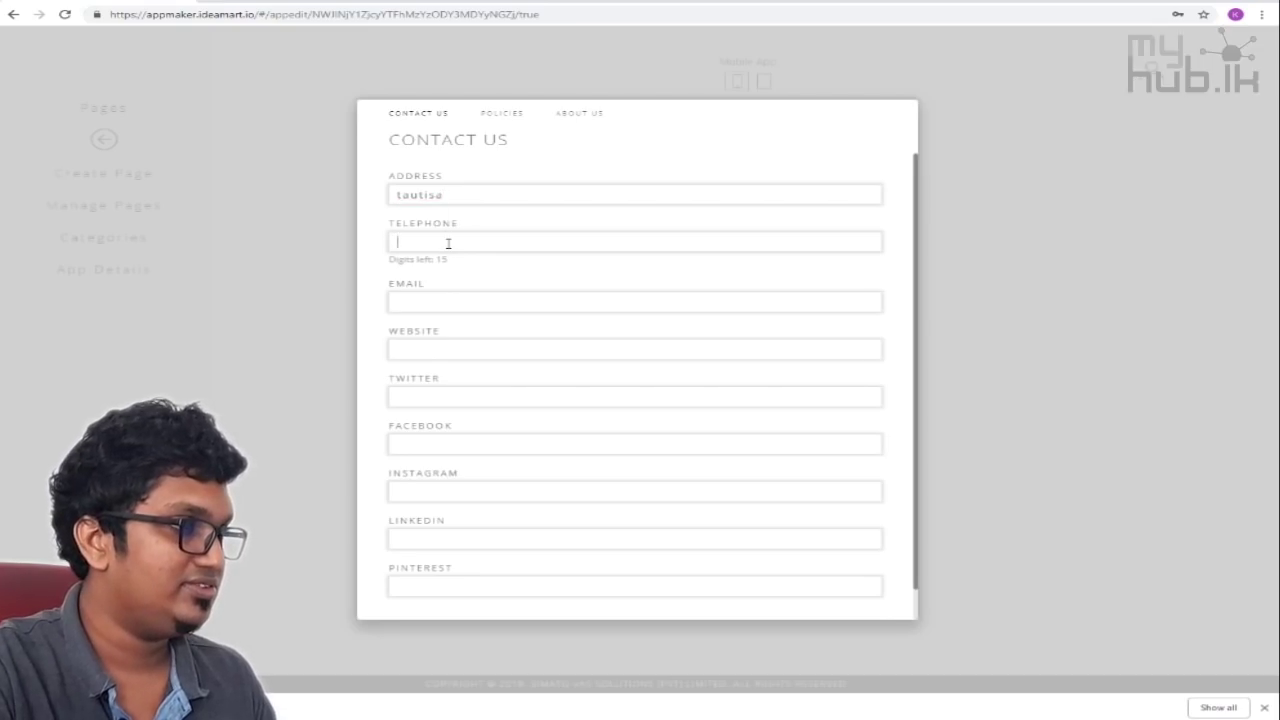
left_click(433, 303)
scroll(441, 357, "down", 1)
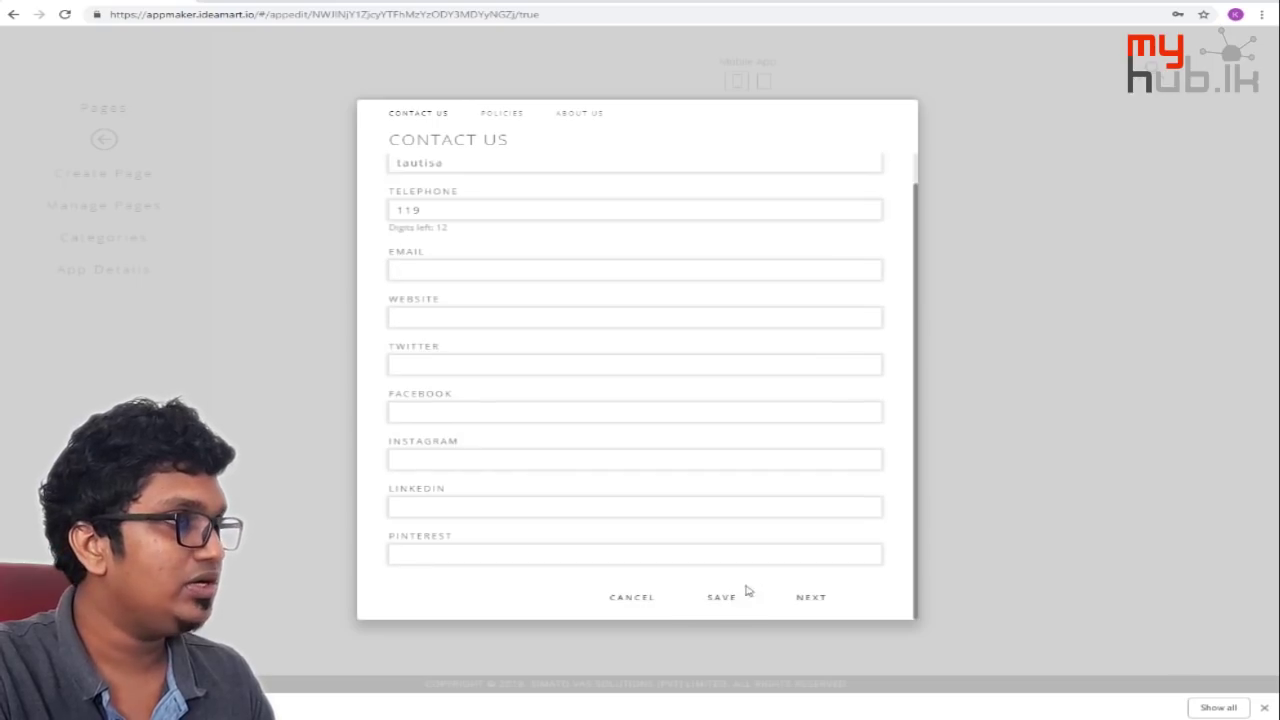
Review the Policies and About Us sections of the app details, then cancel out without saving.
left_click(508, 116)
left_click(467, 303)
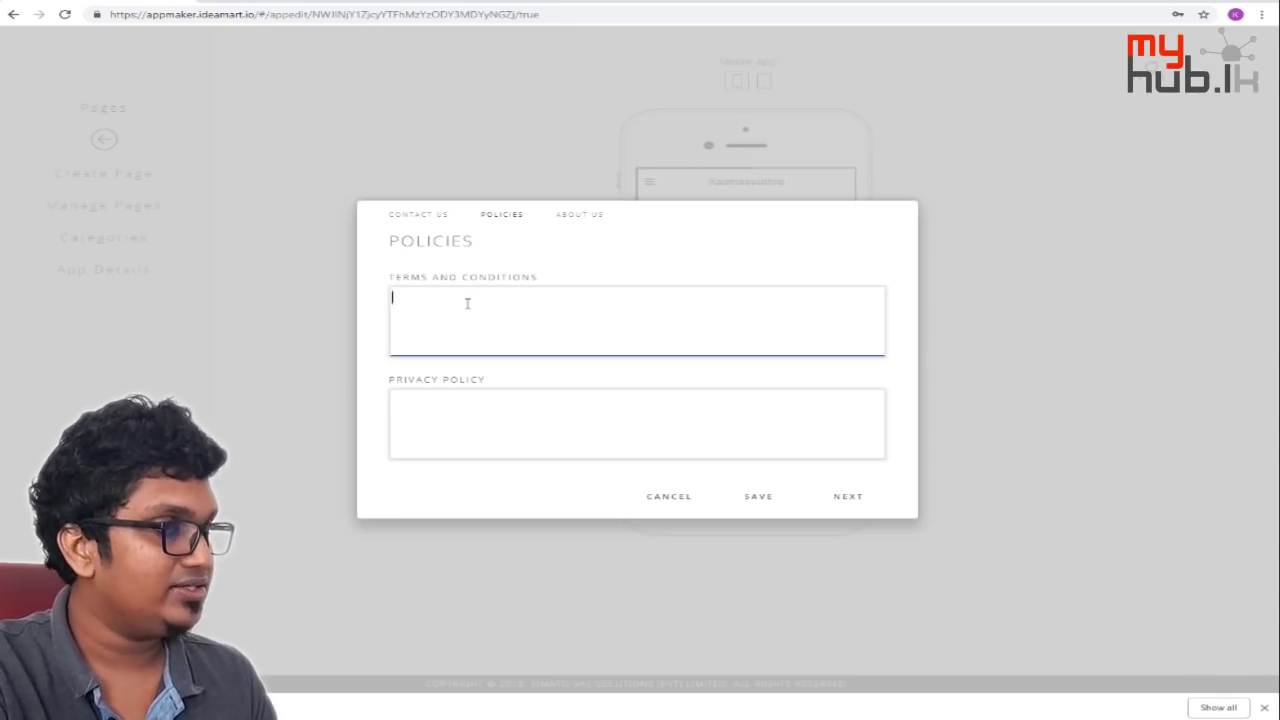
left_click(590, 215)
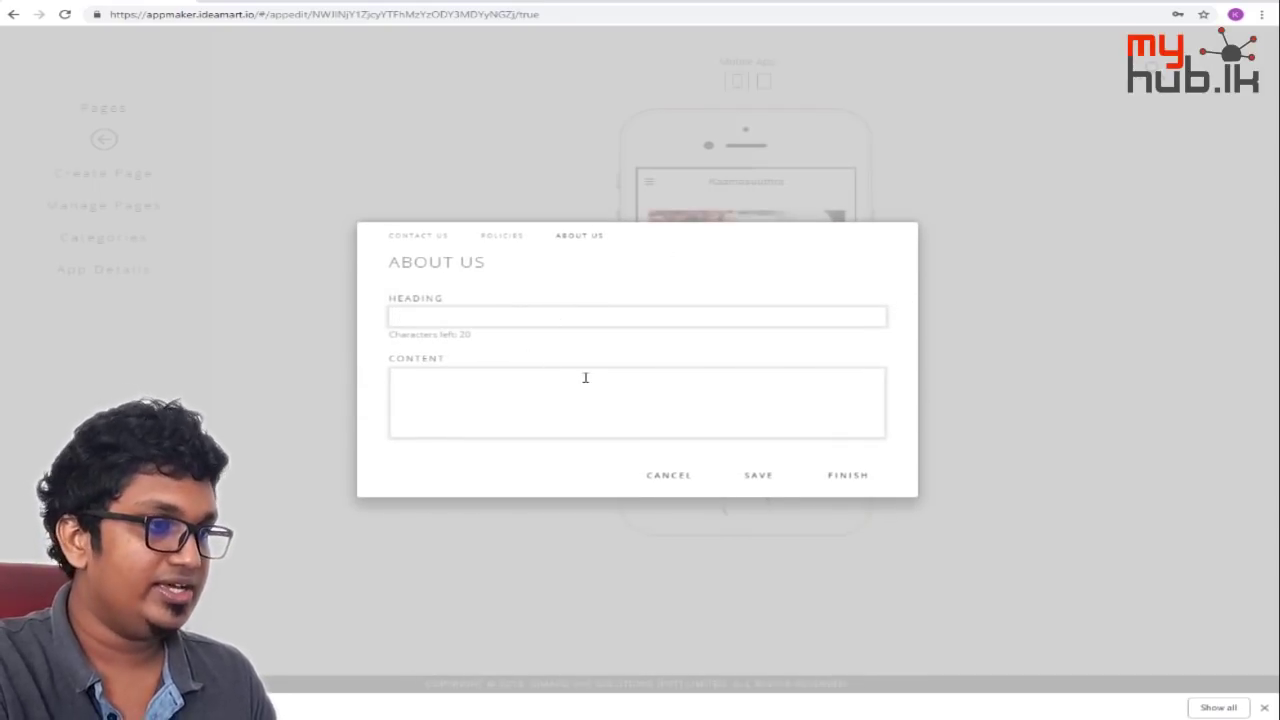
left_click(668, 475)
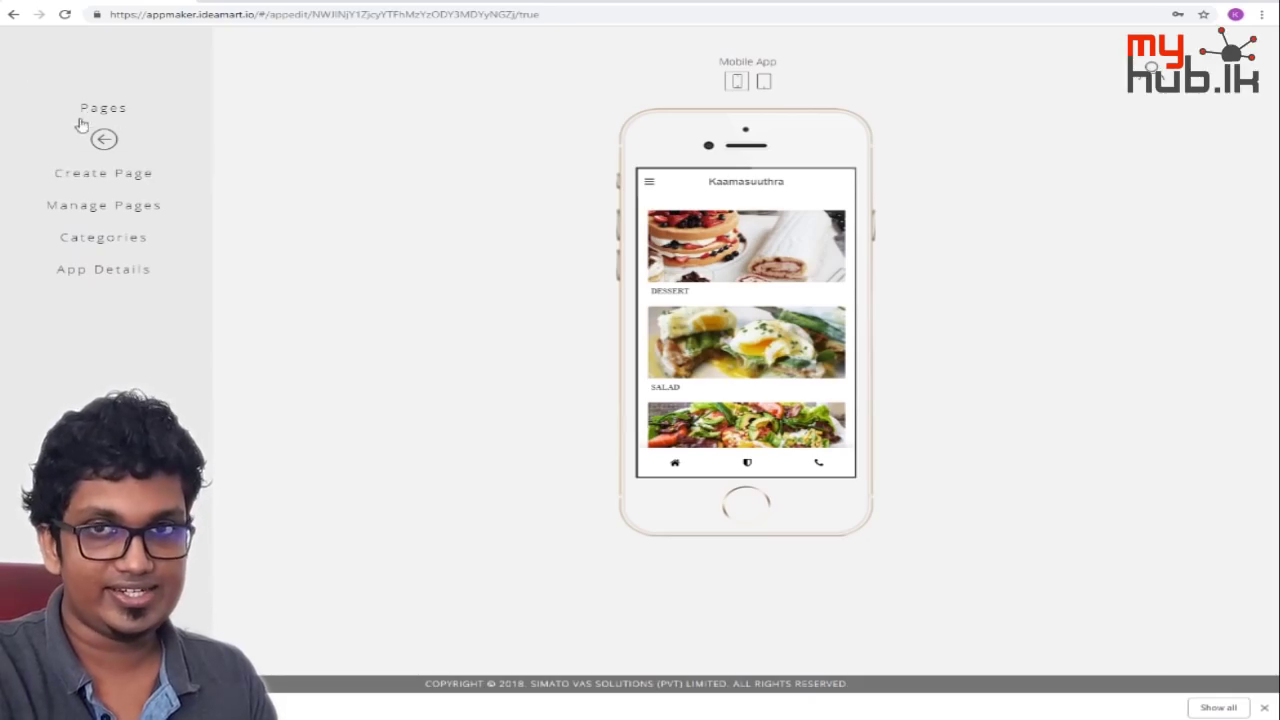
Leave the page settings and open the logo image upload in the app's design settings.
left_click(104, 140)
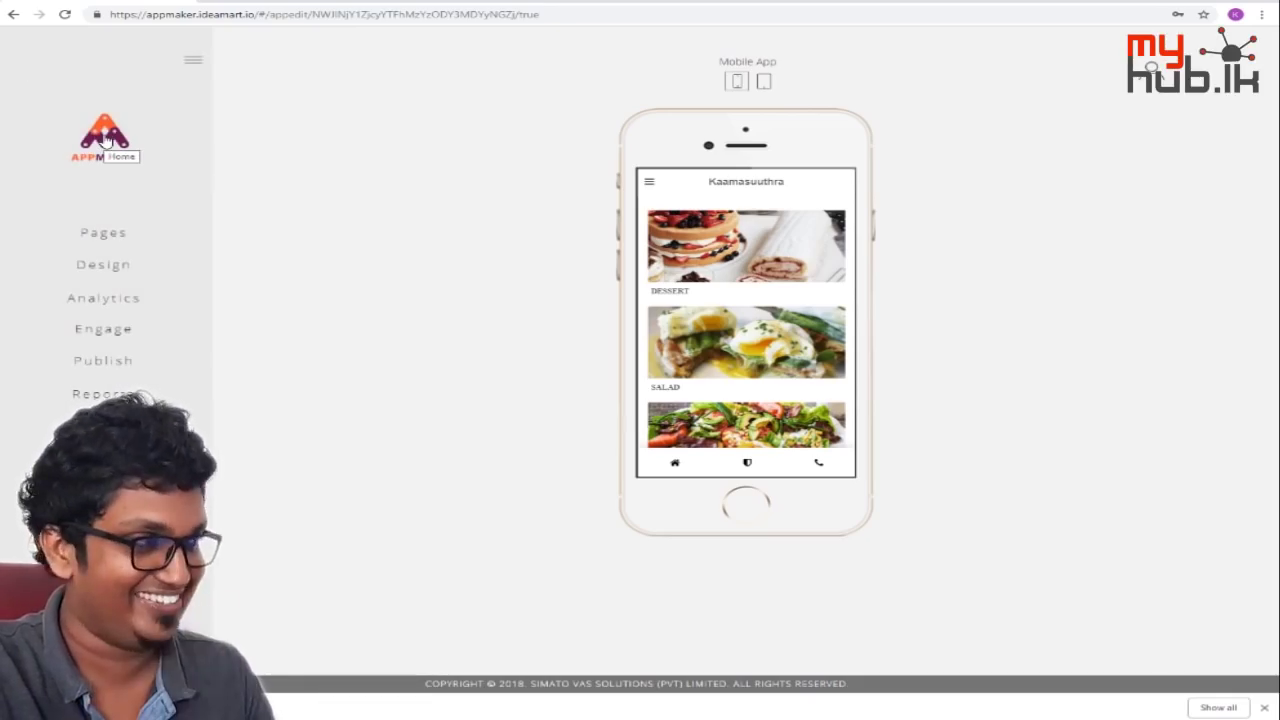
left_click(149, 280)
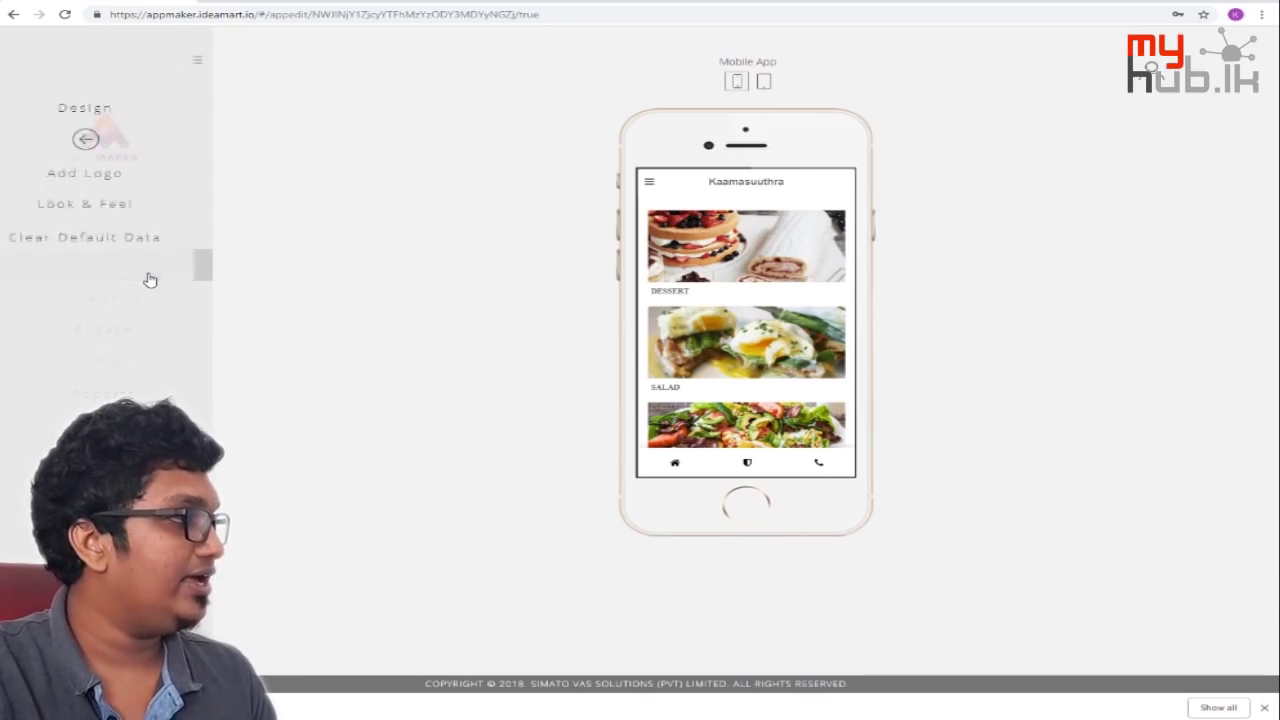
left_click(114, 178)
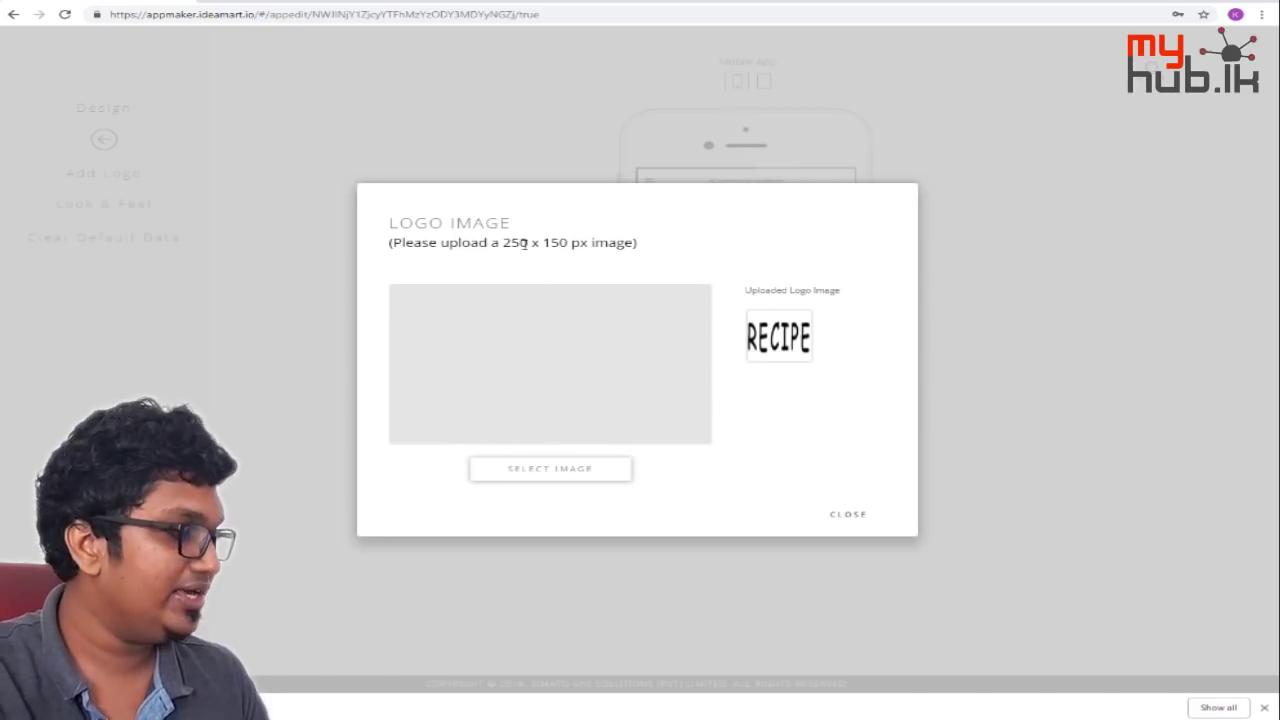
Search the computer for "power" to find Microsoft PowerPoint.
key("super")
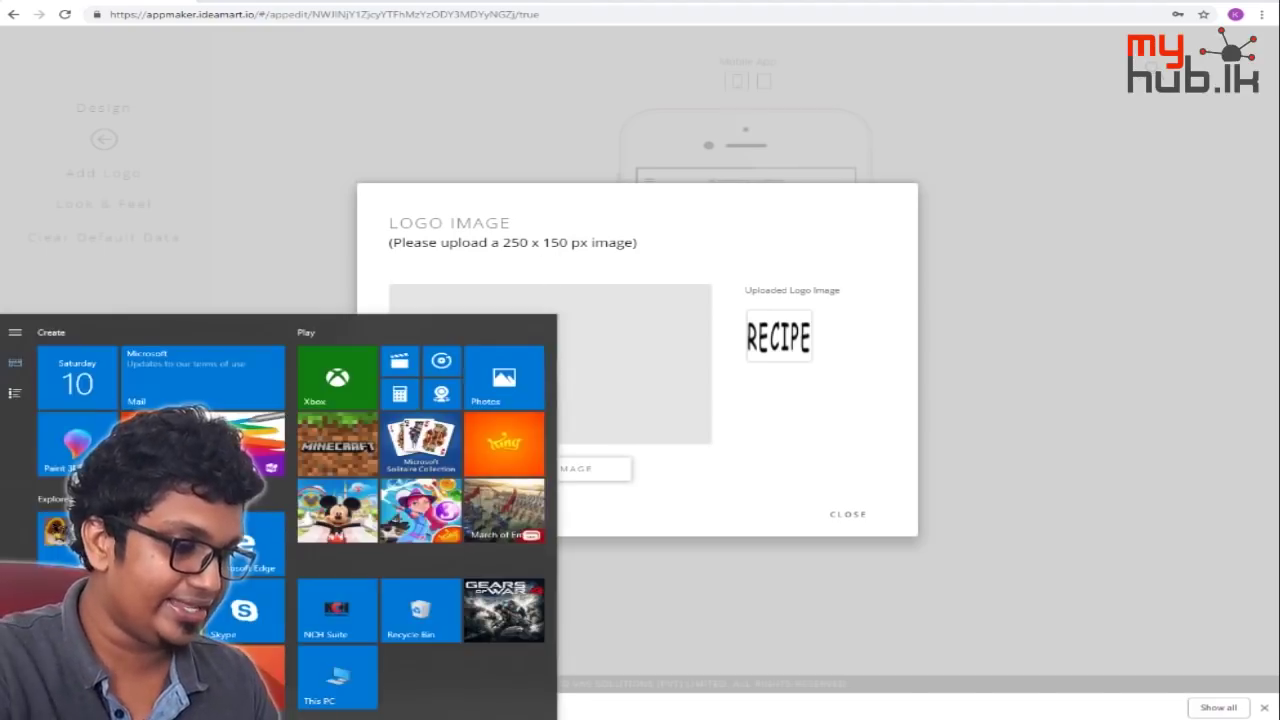
type("power")
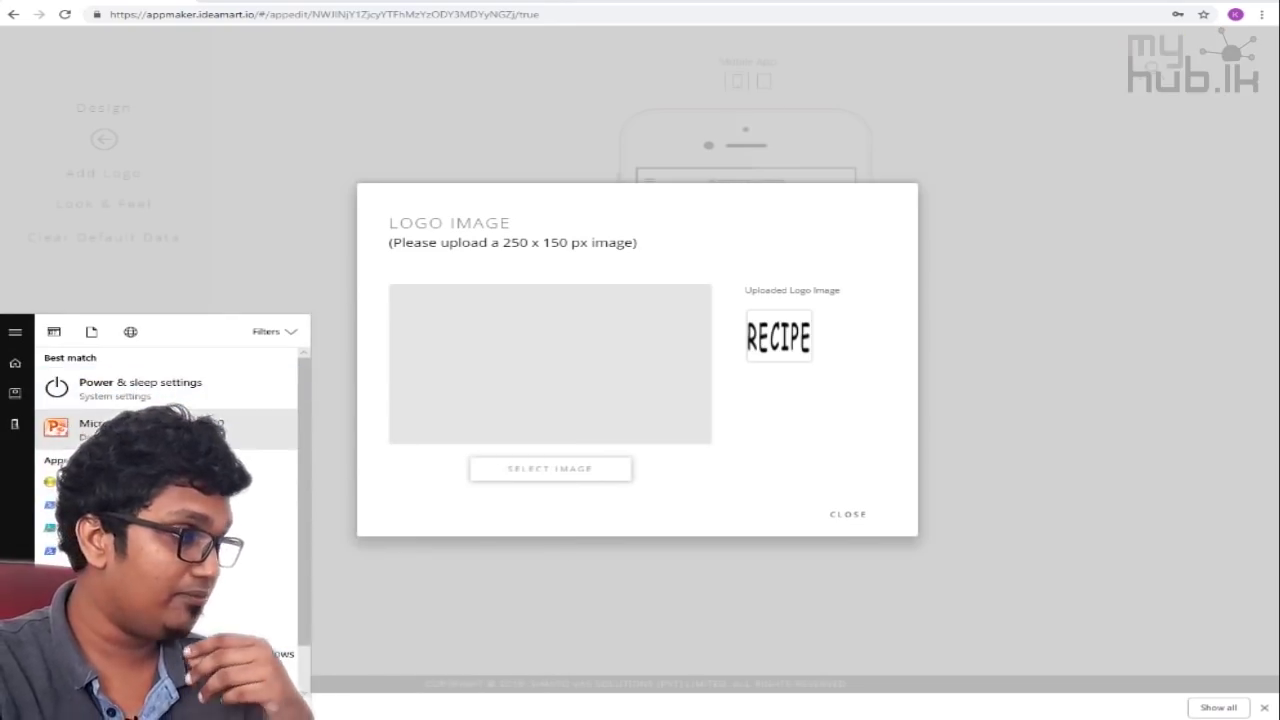
key("Escape")
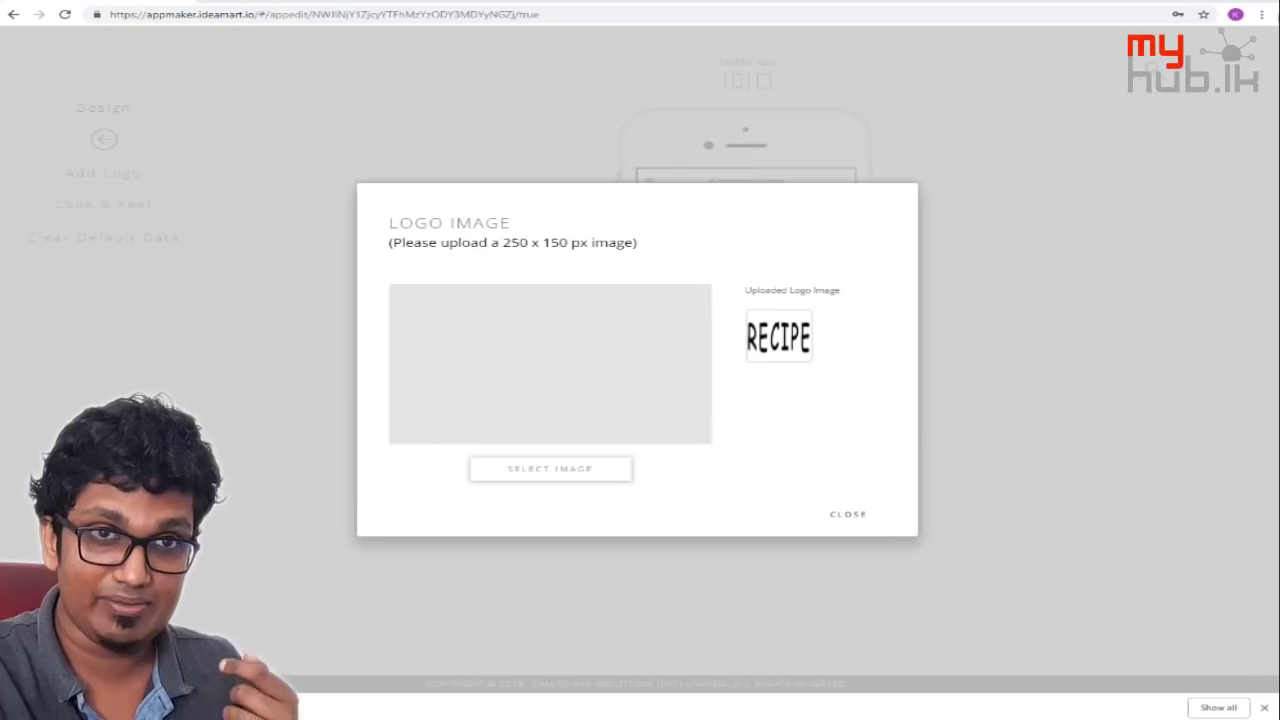